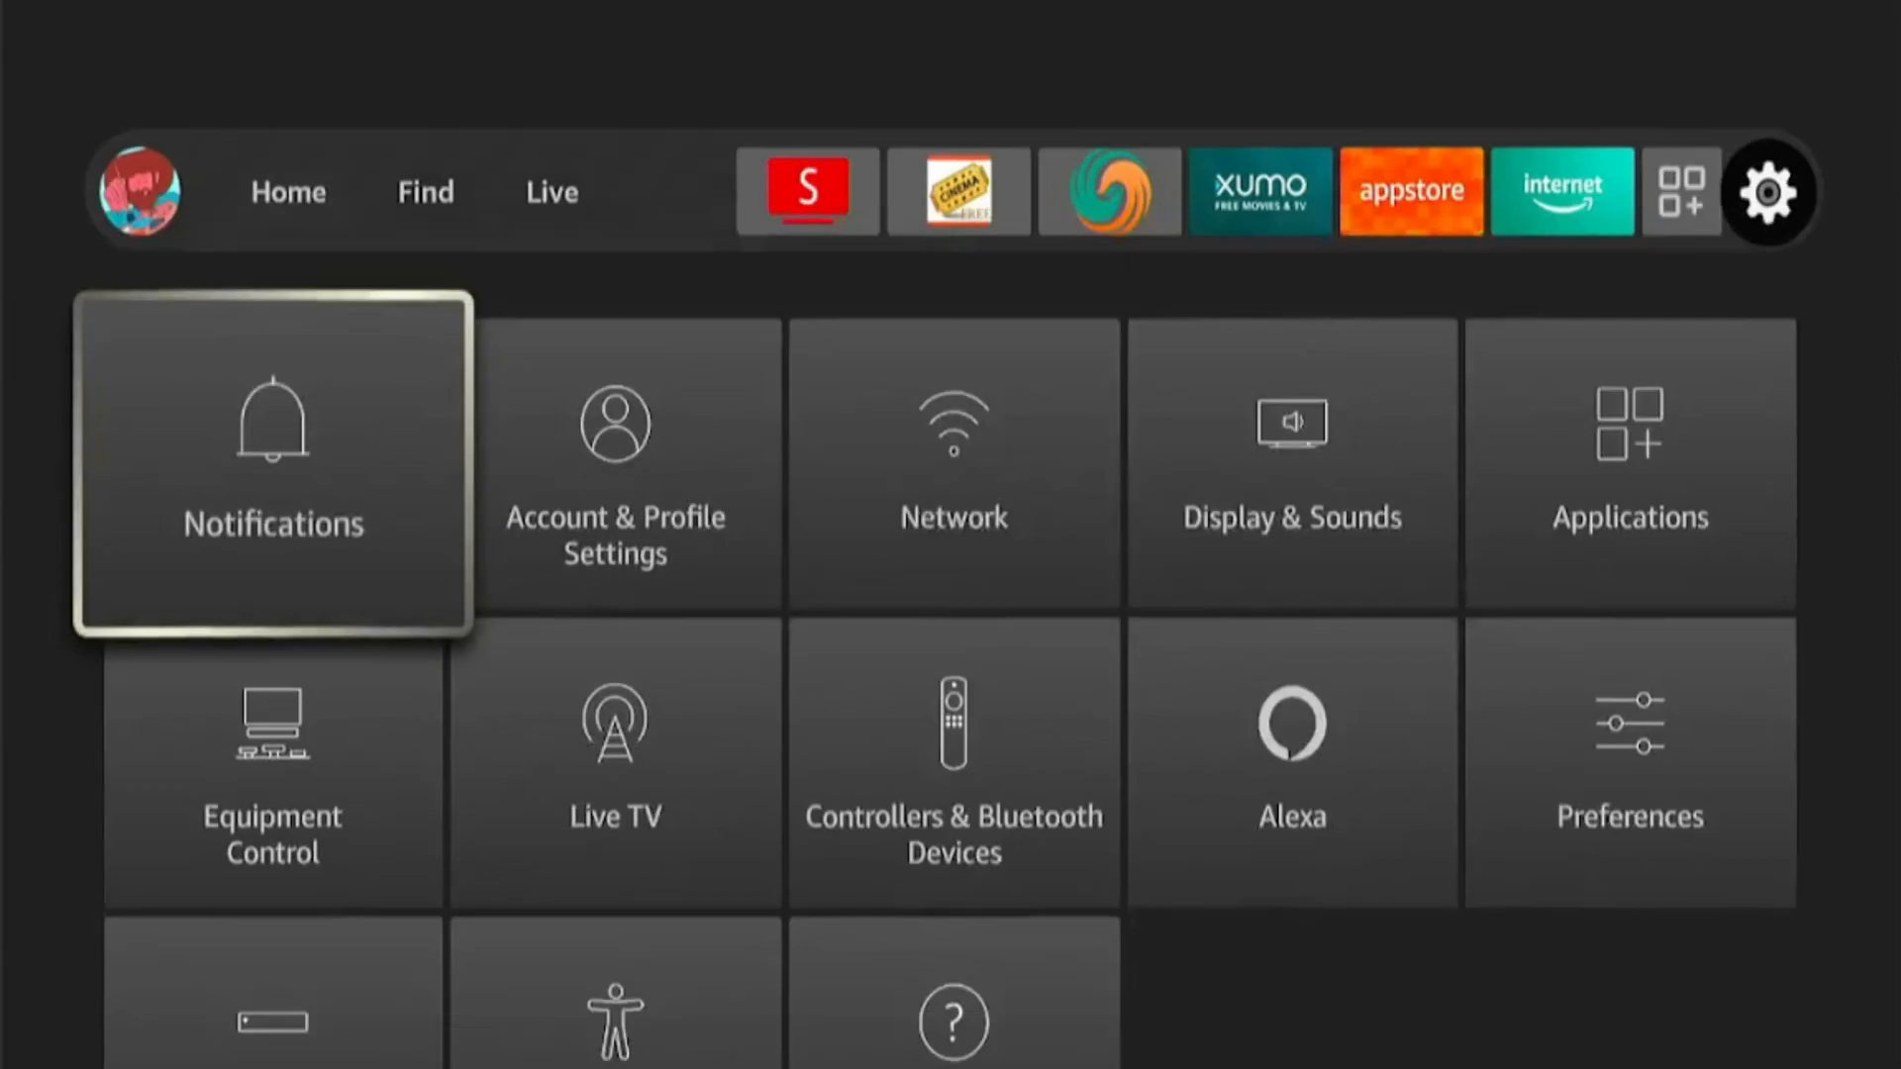
{"action": "key", "text": "Down"}
- Enter Controllers & Bluetooth Devices from the Settings grid, backing out once and re-entering it
{"action": "key", "text": "Right"}
{"action": "key", "text": "Right"}
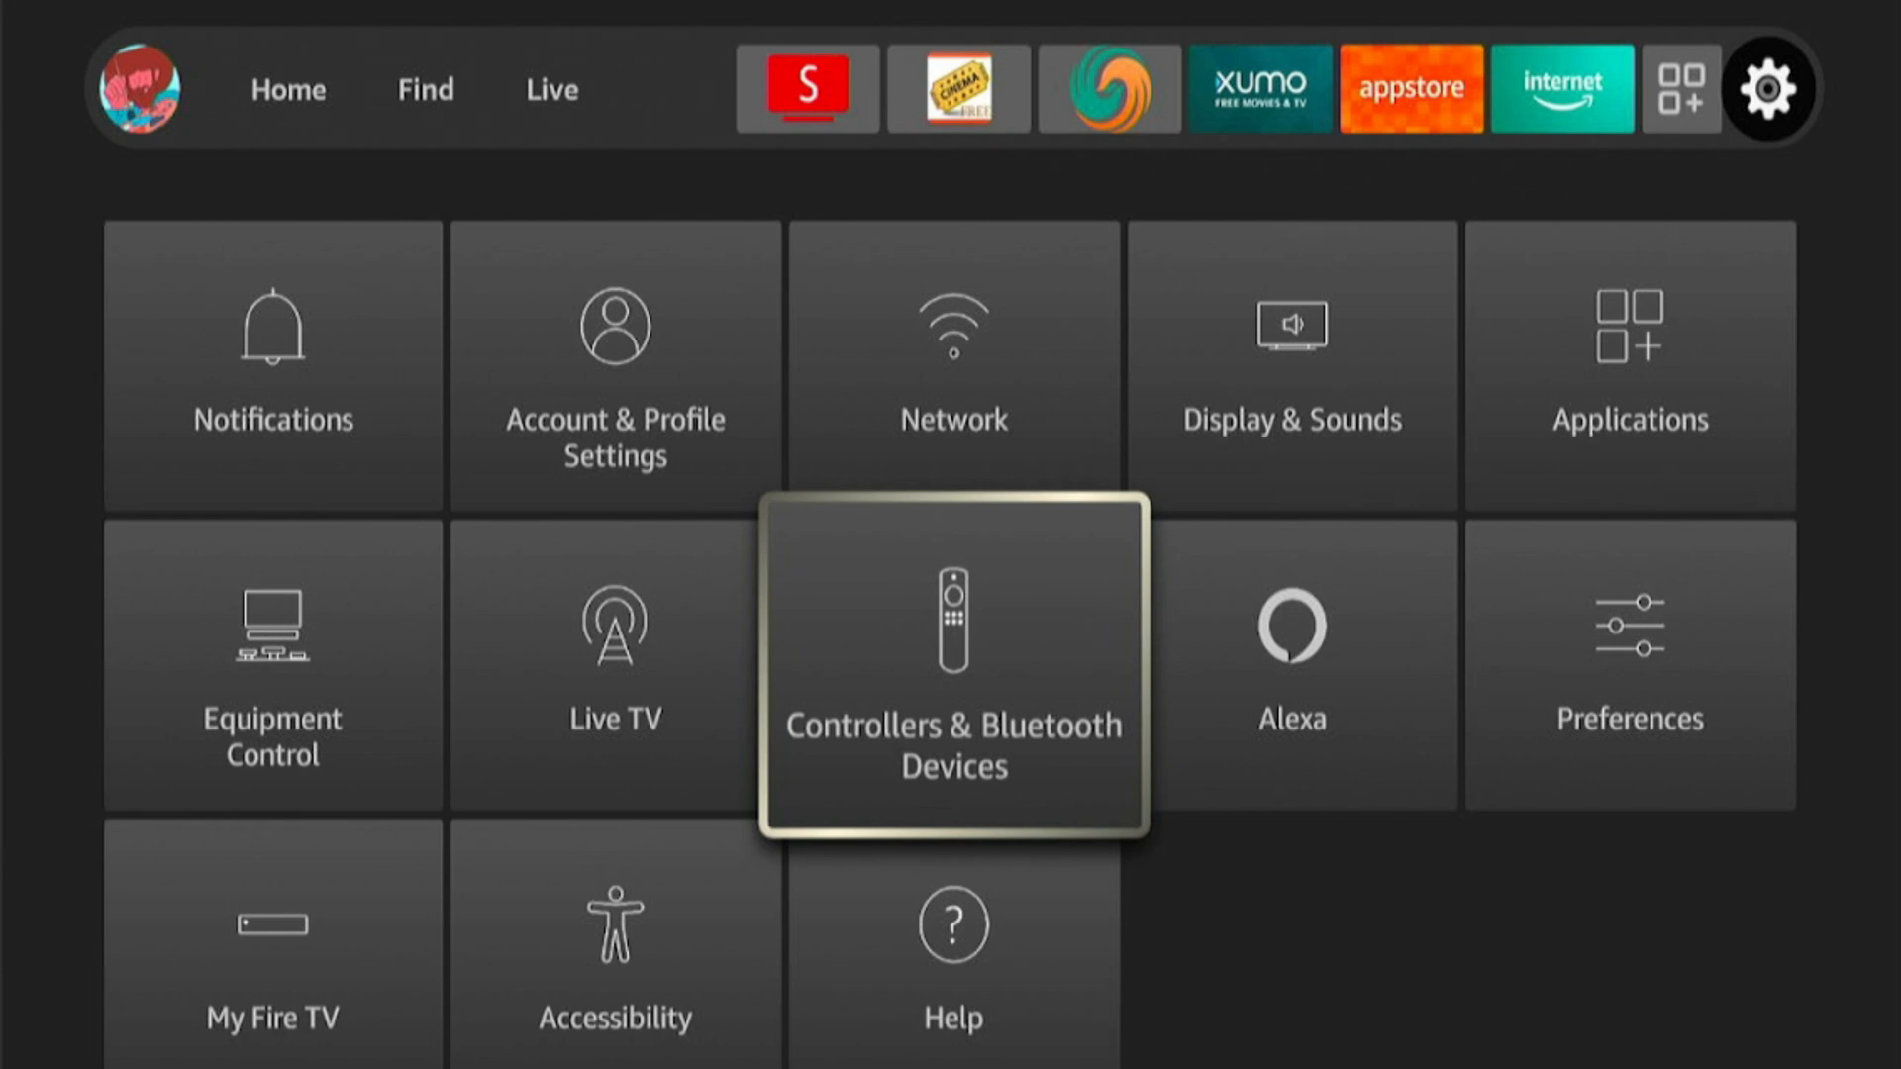
{"action": "key", "text": "Return"}
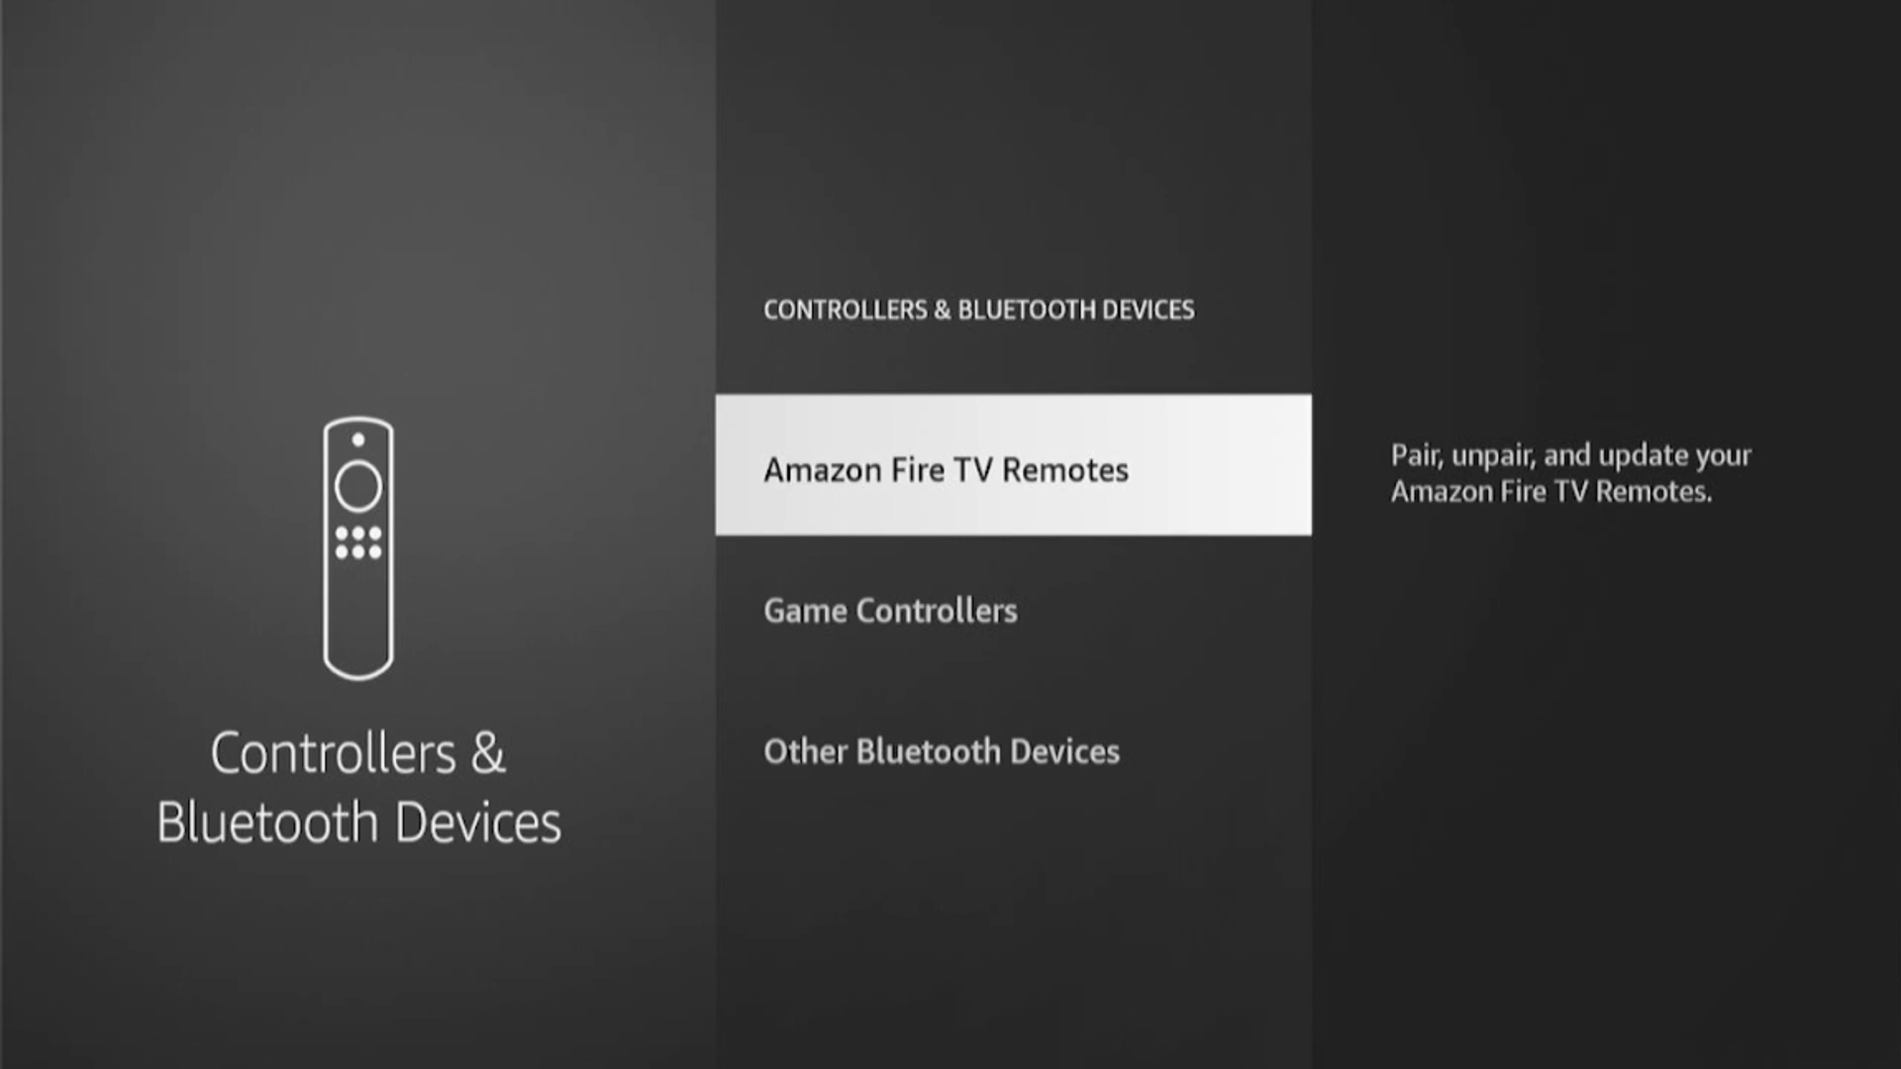
{"action": "key", "text": "Escape"}
{"action": "key", "text": "Up"}
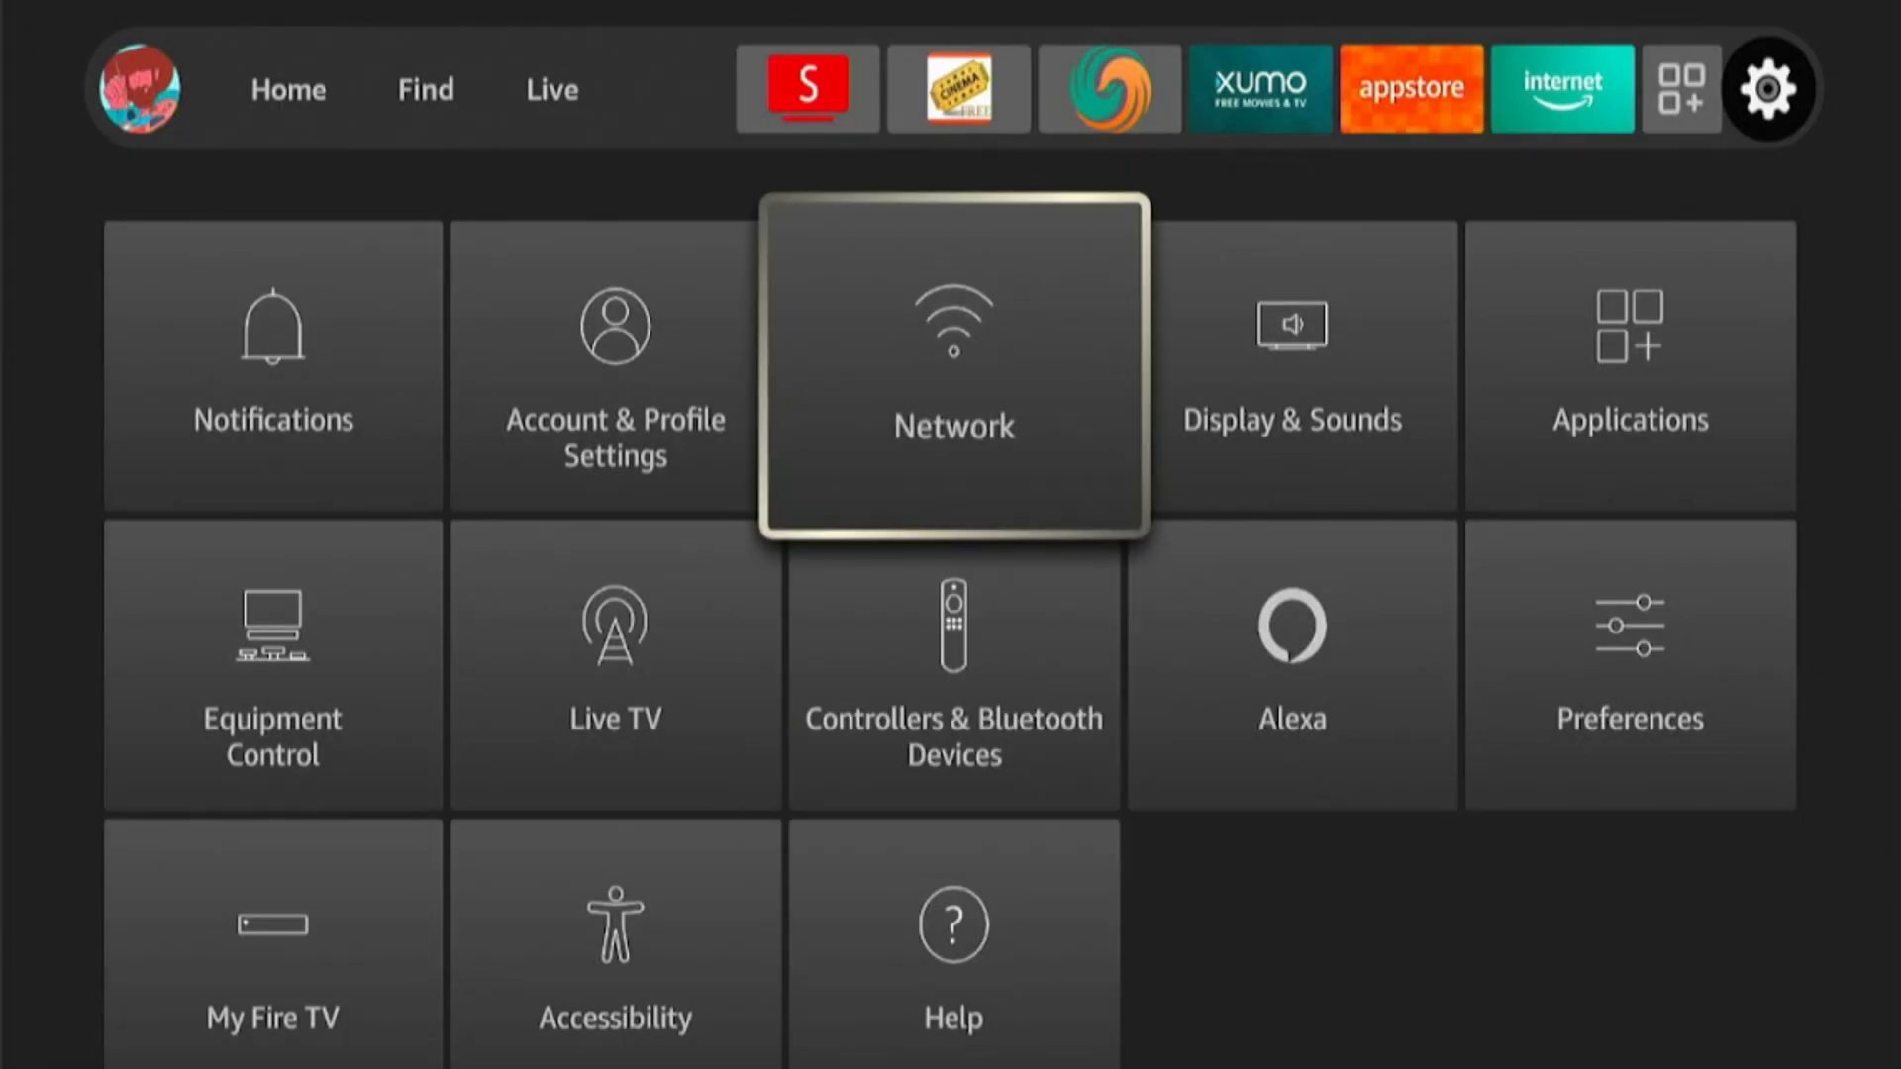
{"action": "key", "text": "Down"}
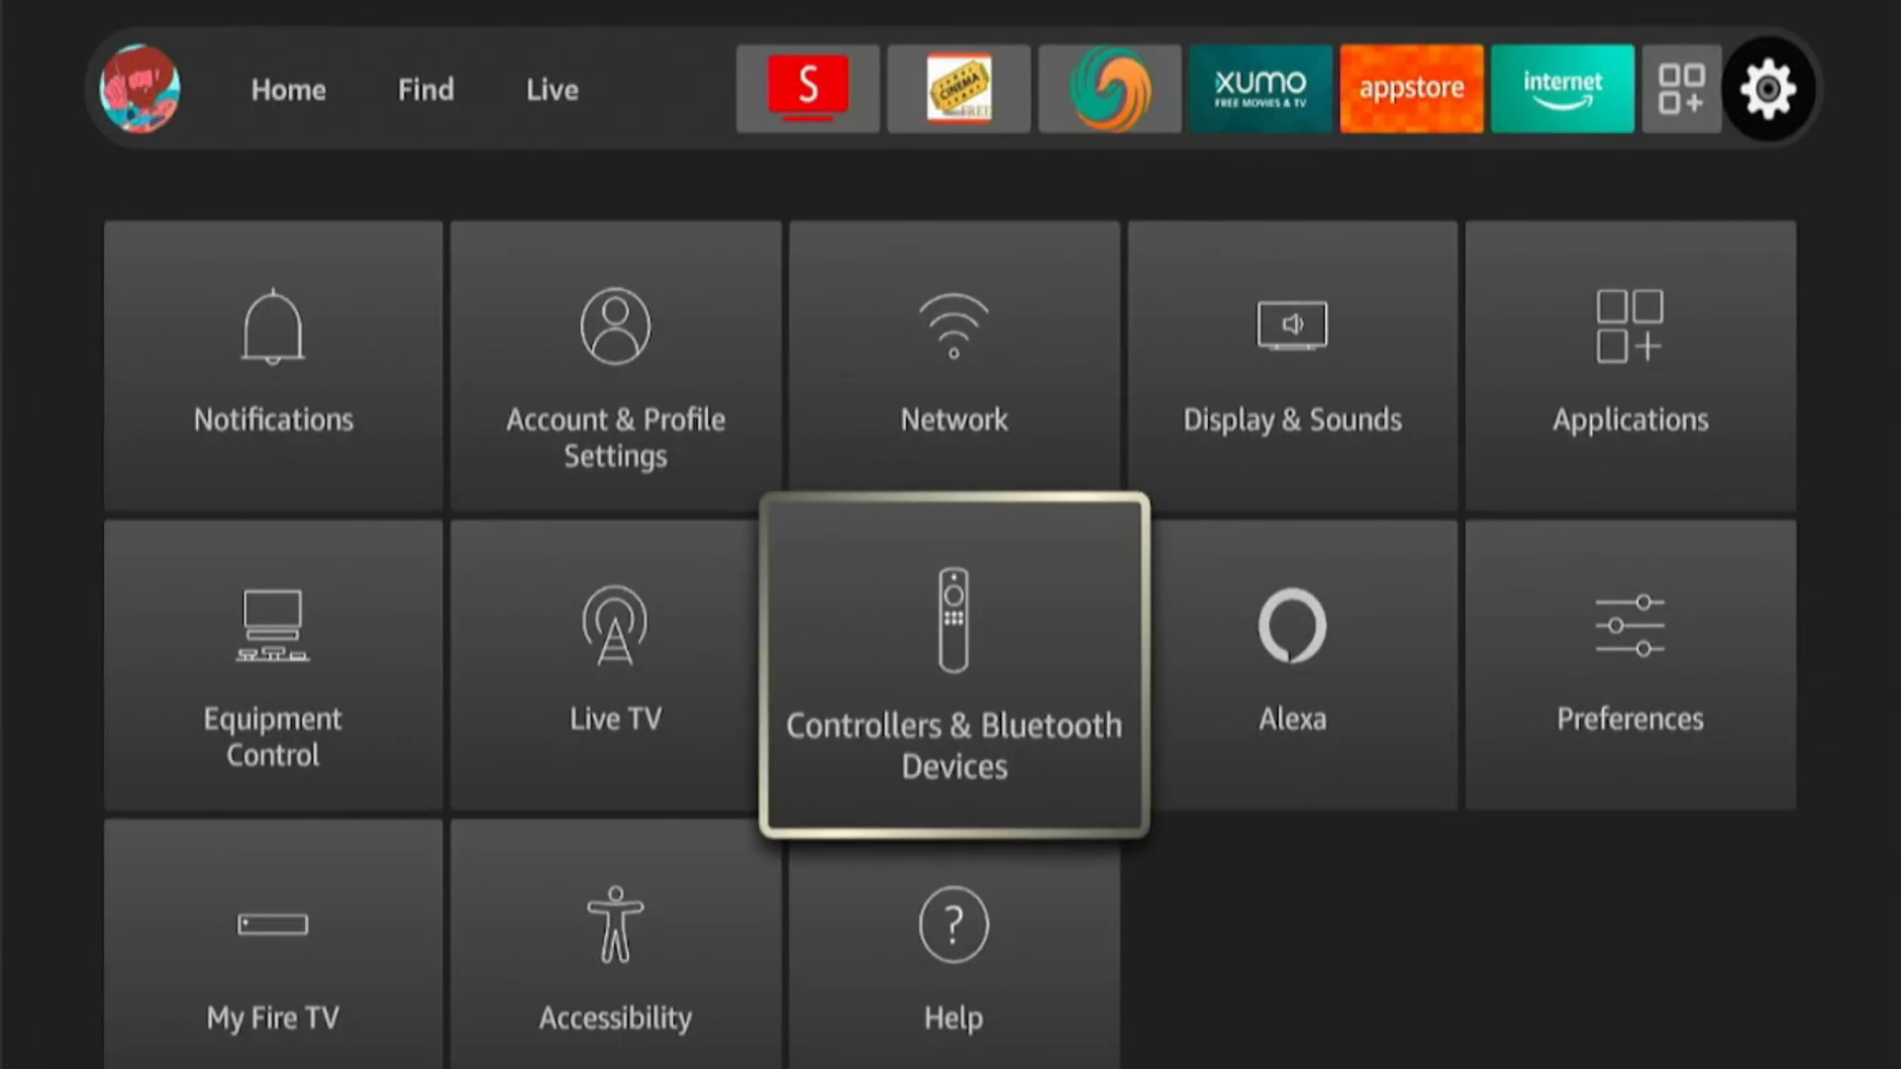
{"action": "key", "text": "Return"}
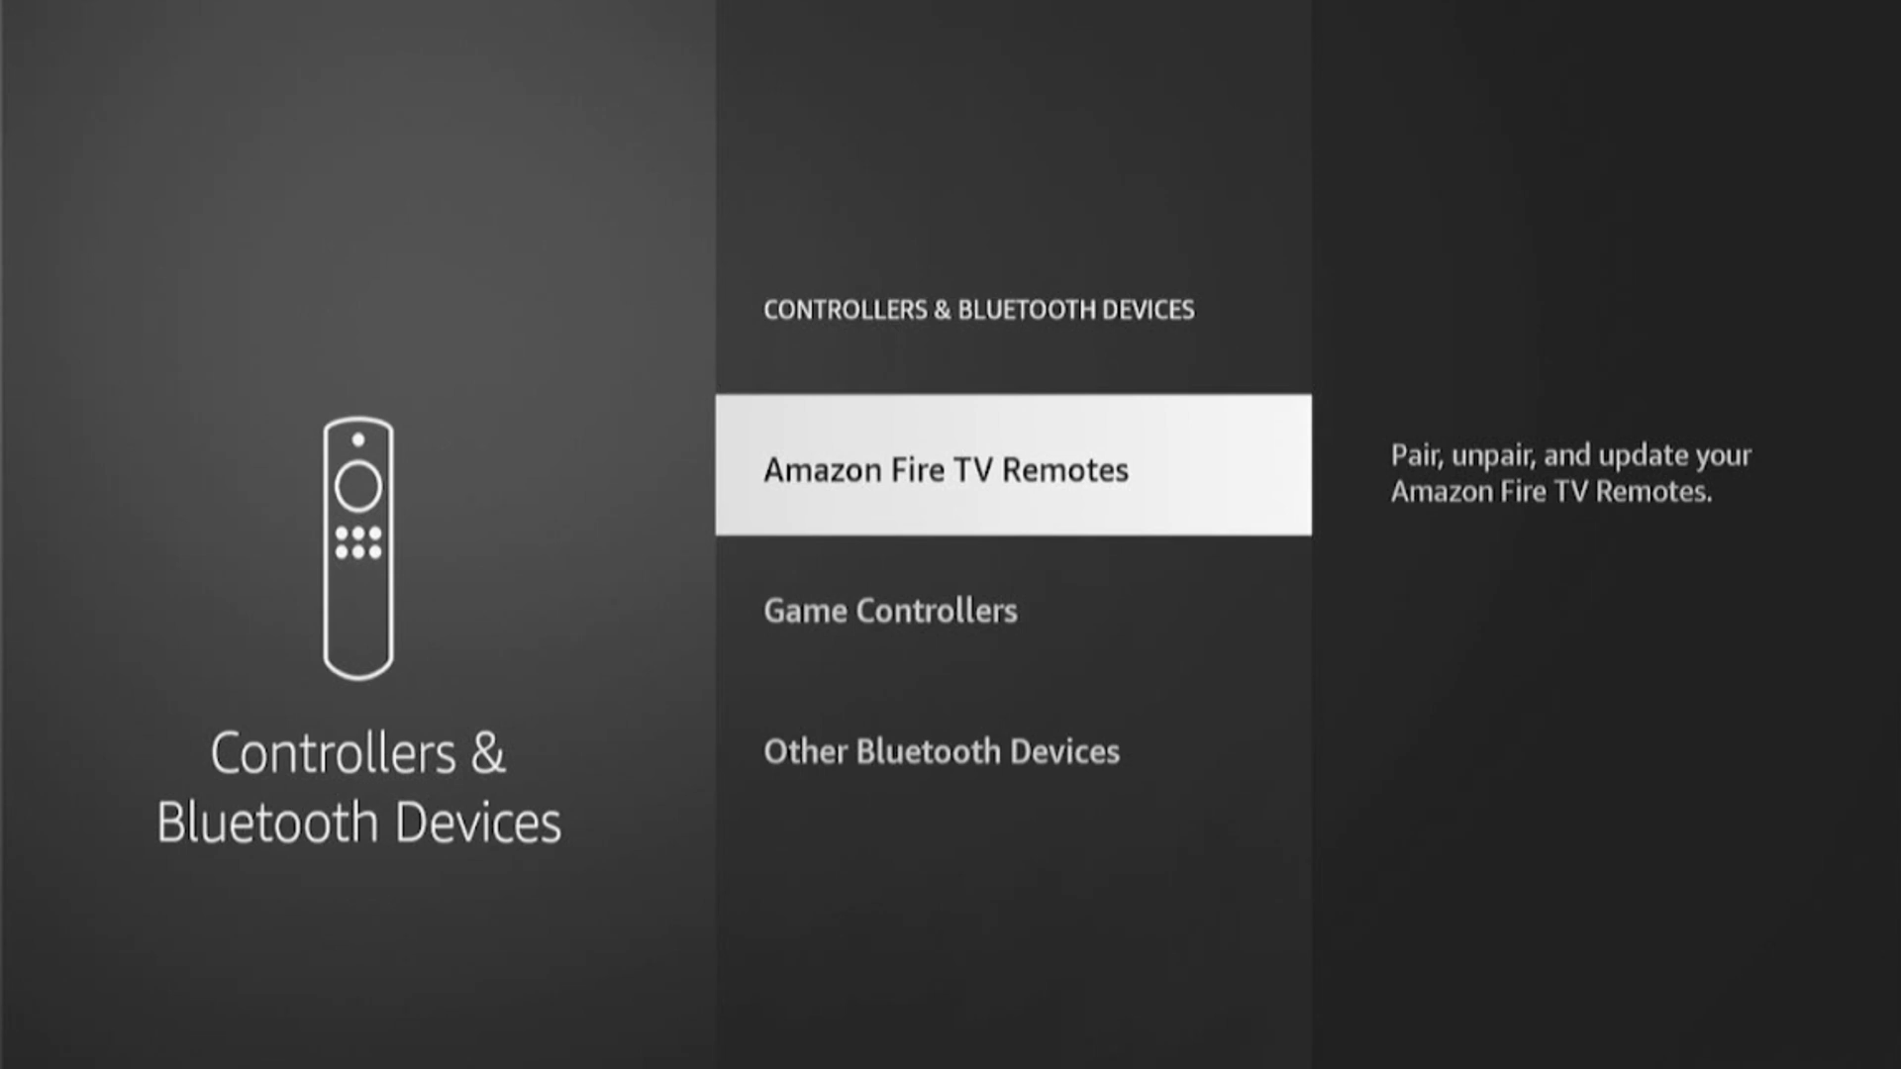
- View the Amazon Fire TV Remotes list and highlight the physical remote's entry
{"action": "key", "text": "Return"}
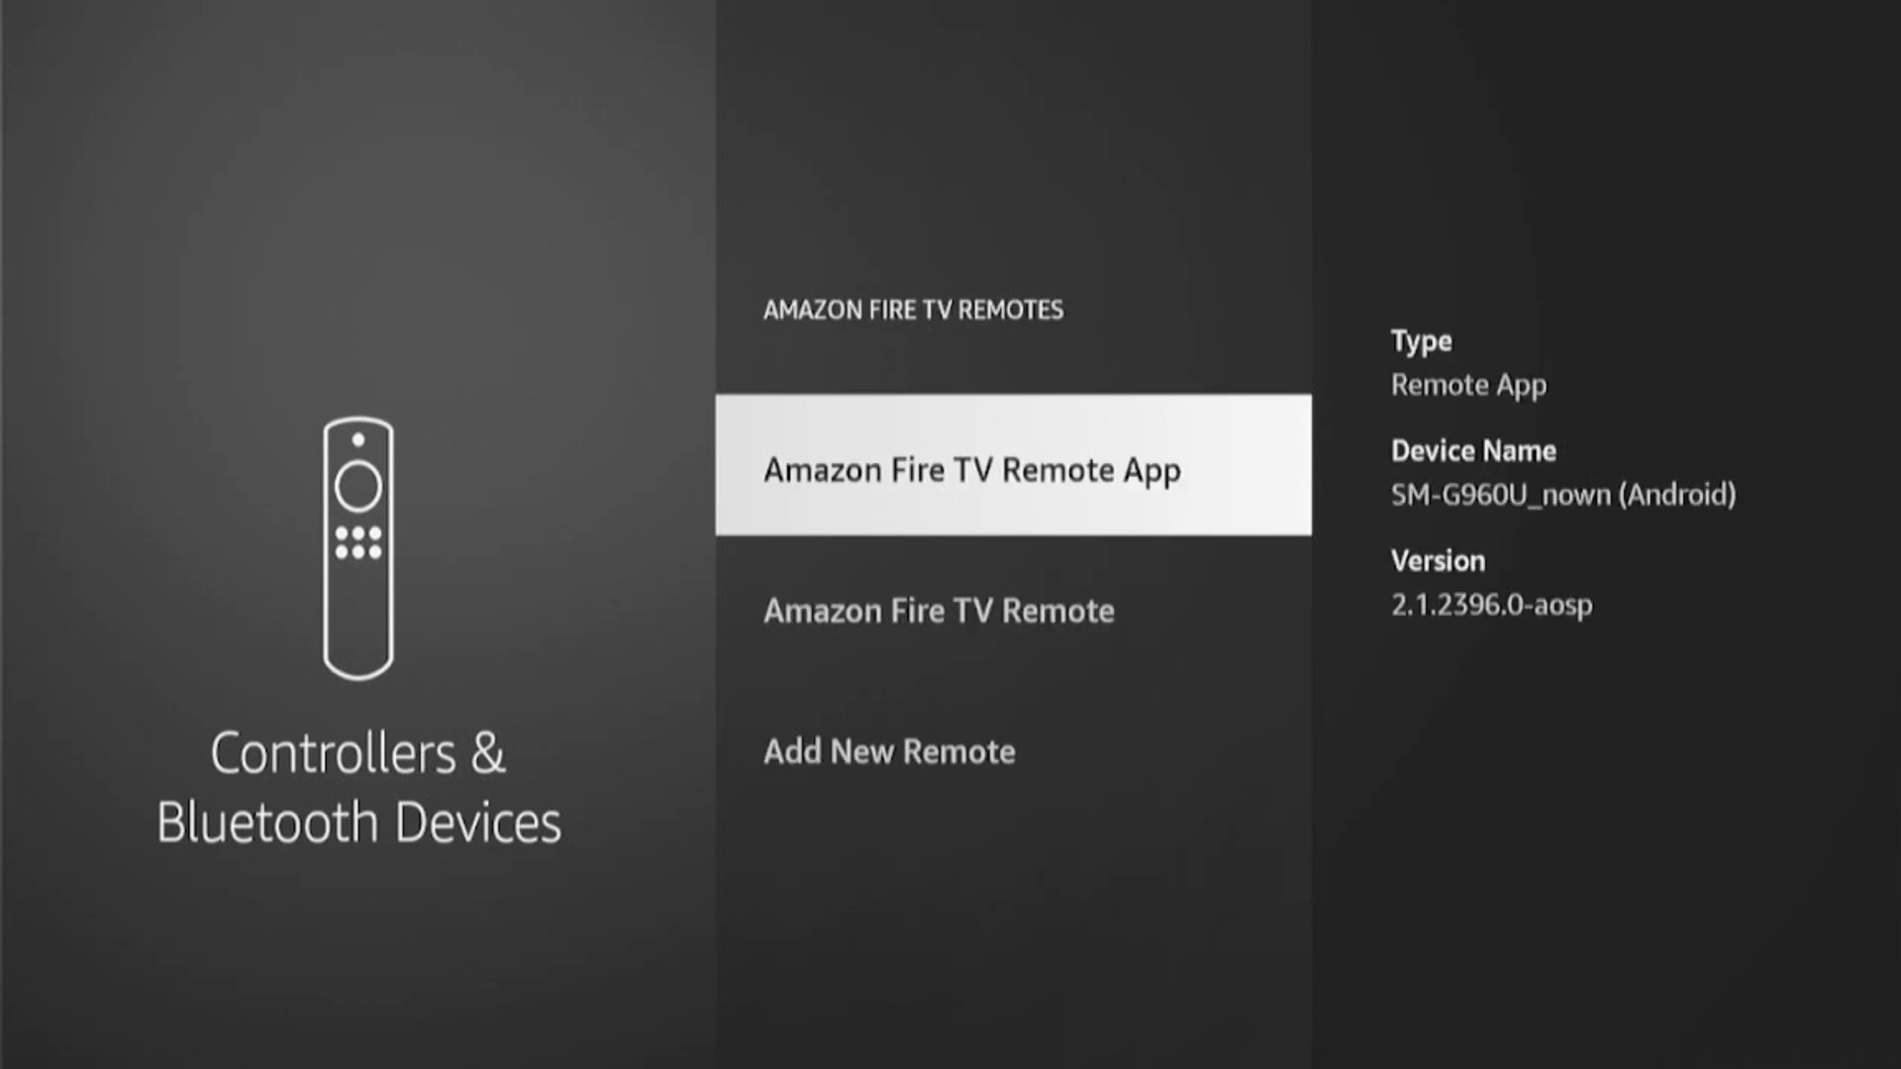
{"action": "key", "text": "Down"}
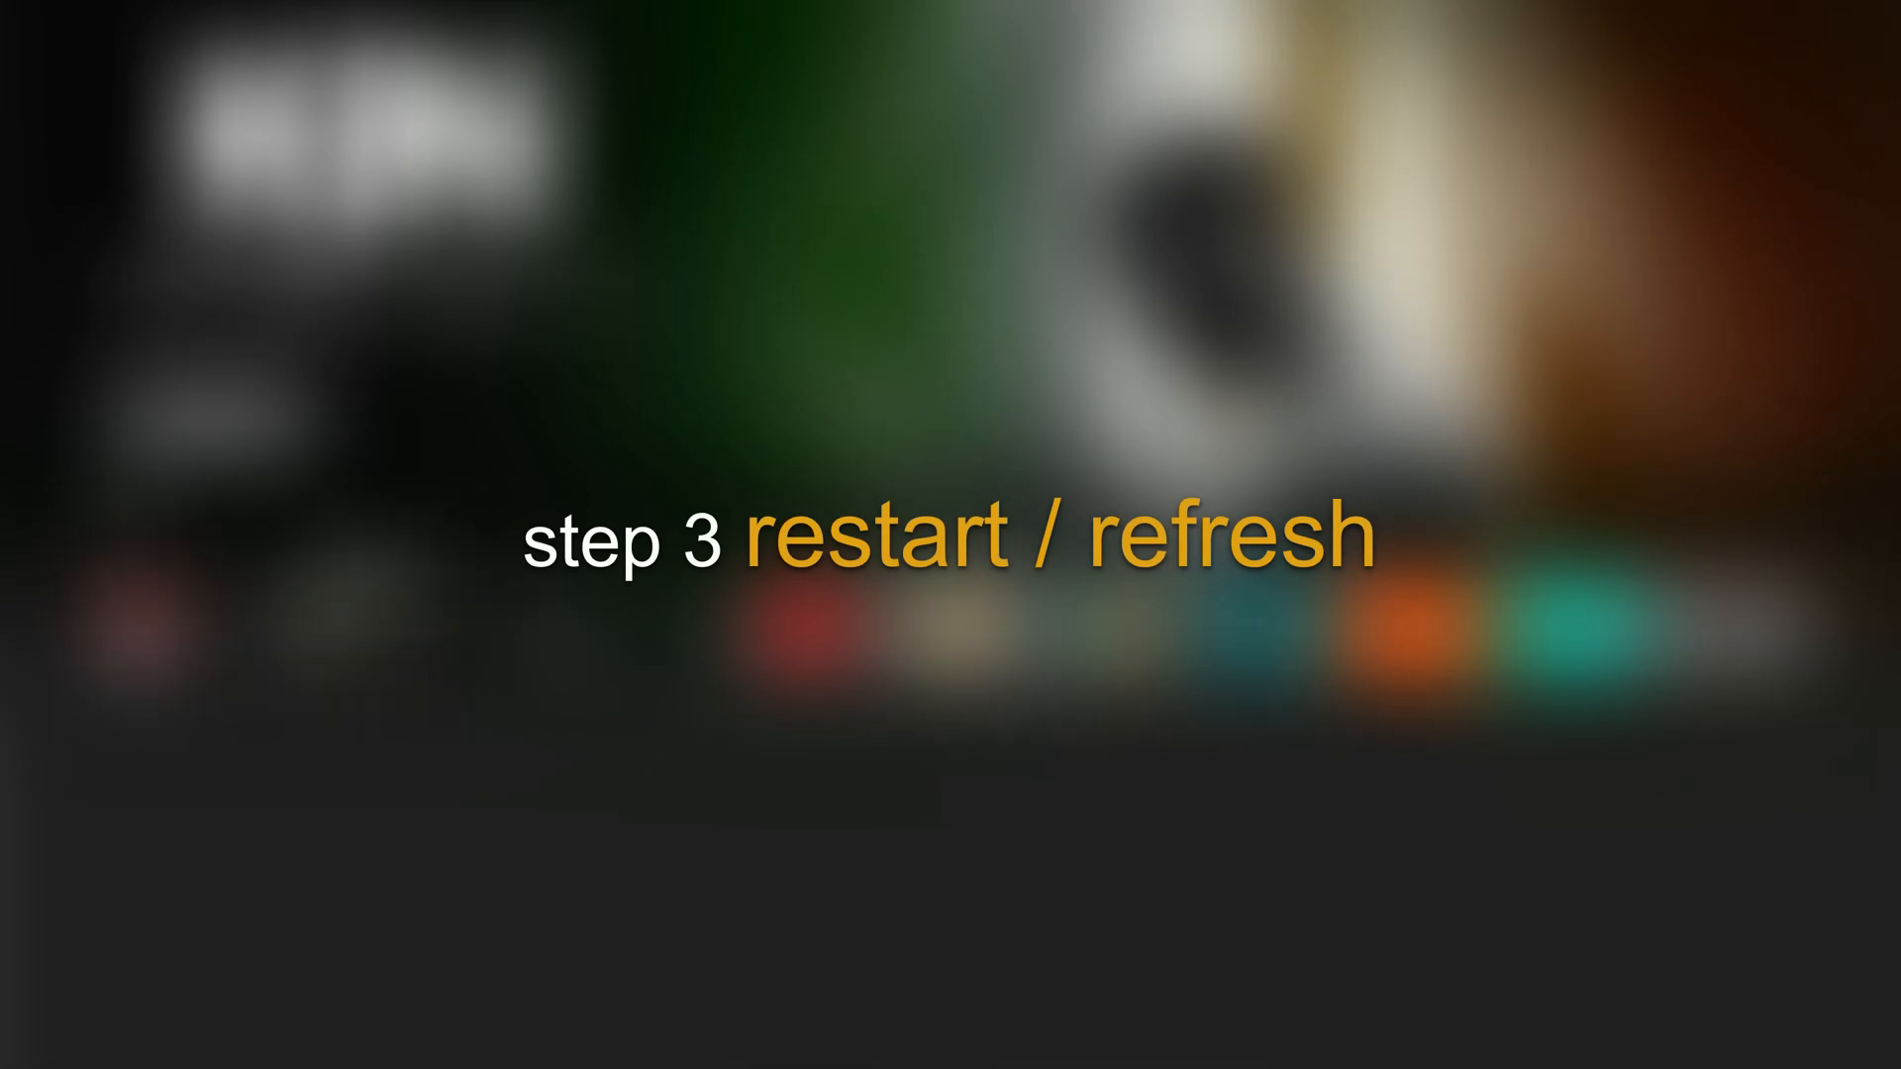
- Reach My Fire TV from the home screen's settings area
{"action": "key", "text": "Right"}
{"action": "key", "text": "Right"}
{"action": "key", "text": "Right"}
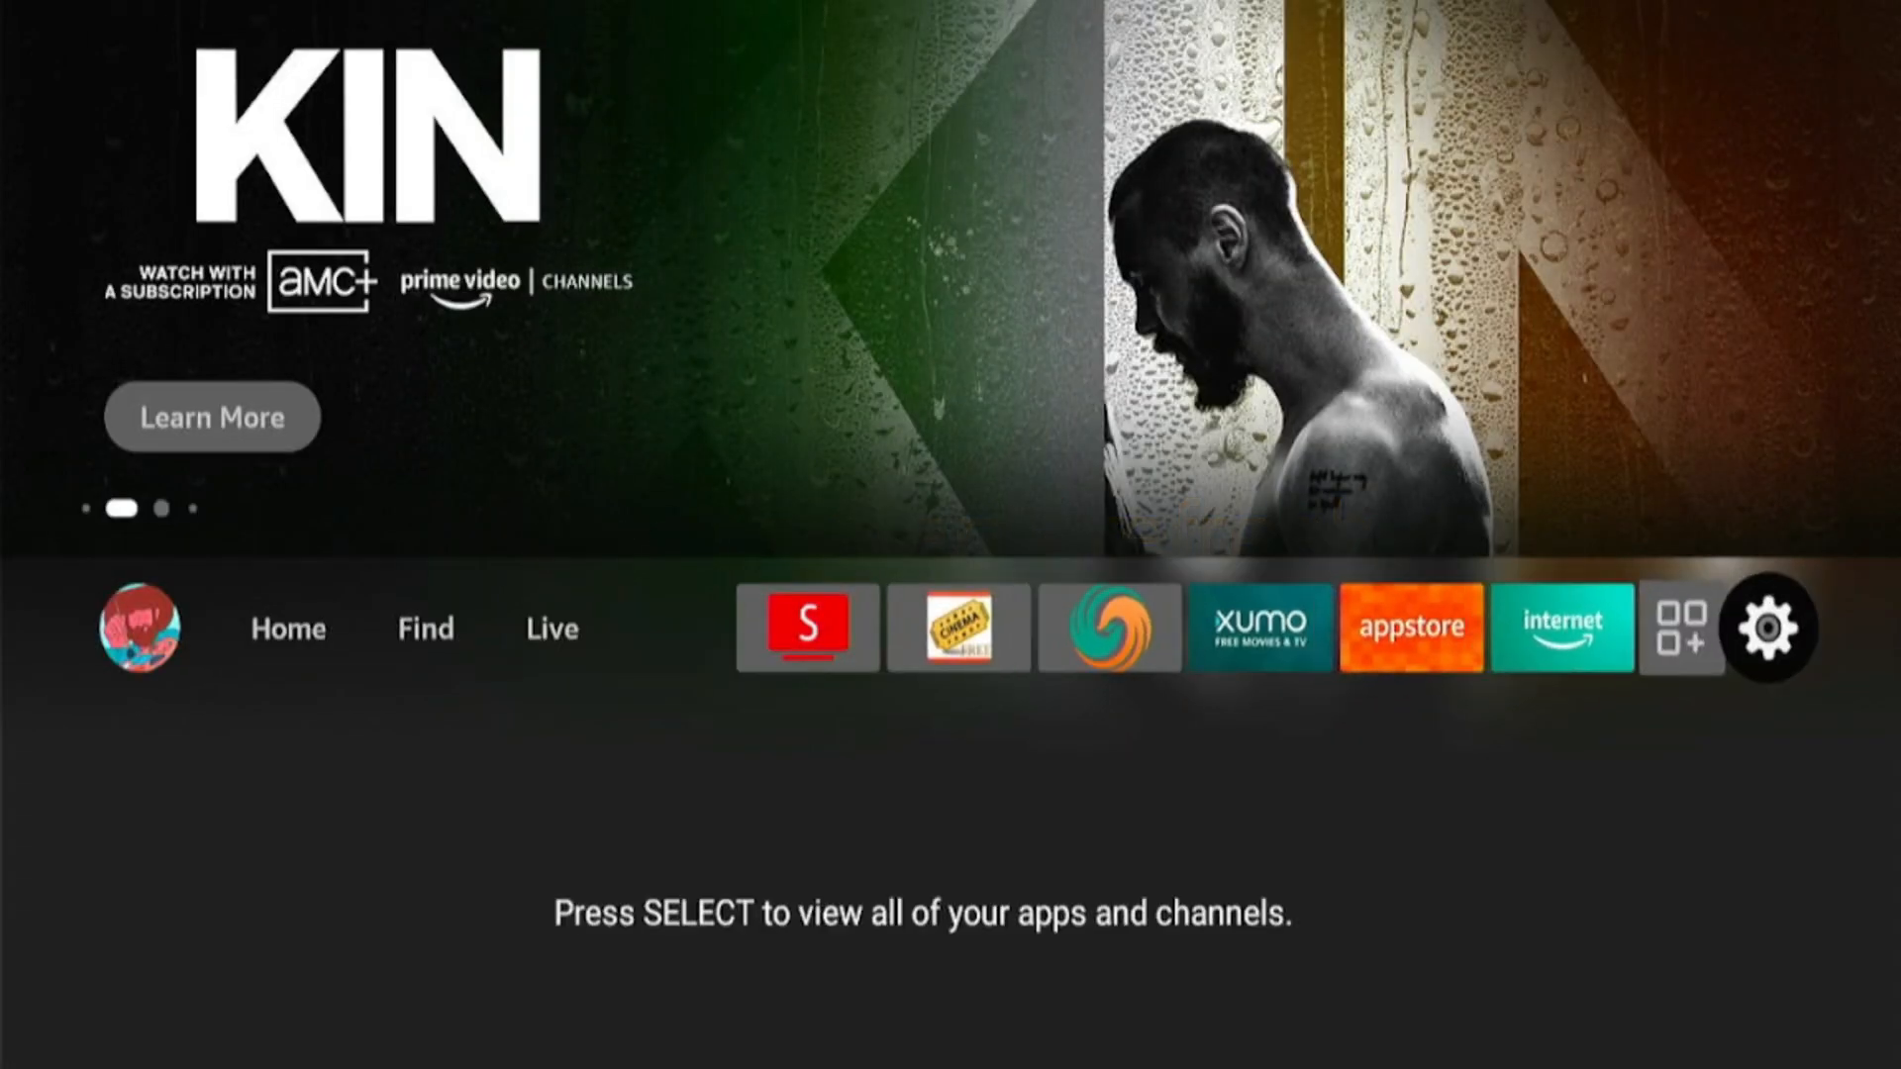
{"action": "key", "text": "Down"}
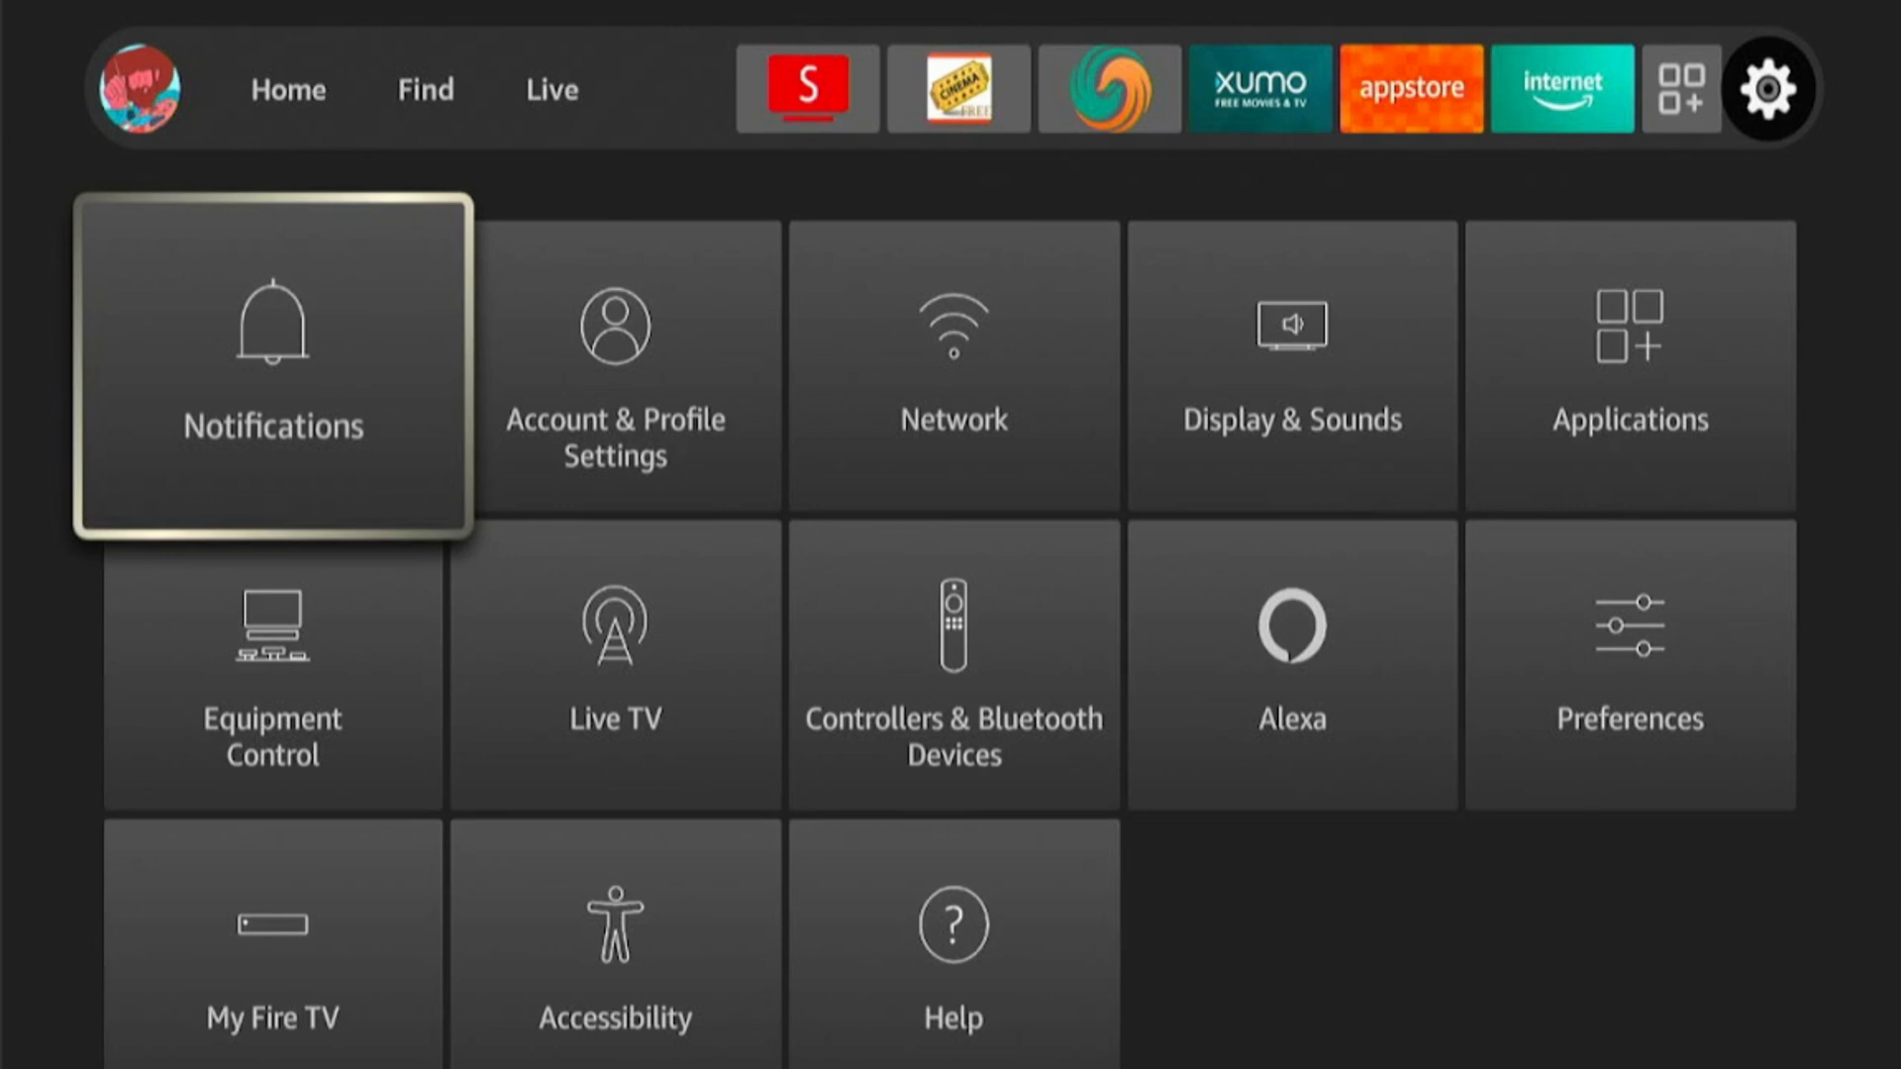
{"action": "key", "text": "Down"}
{"action": "key", "text": "Down"}
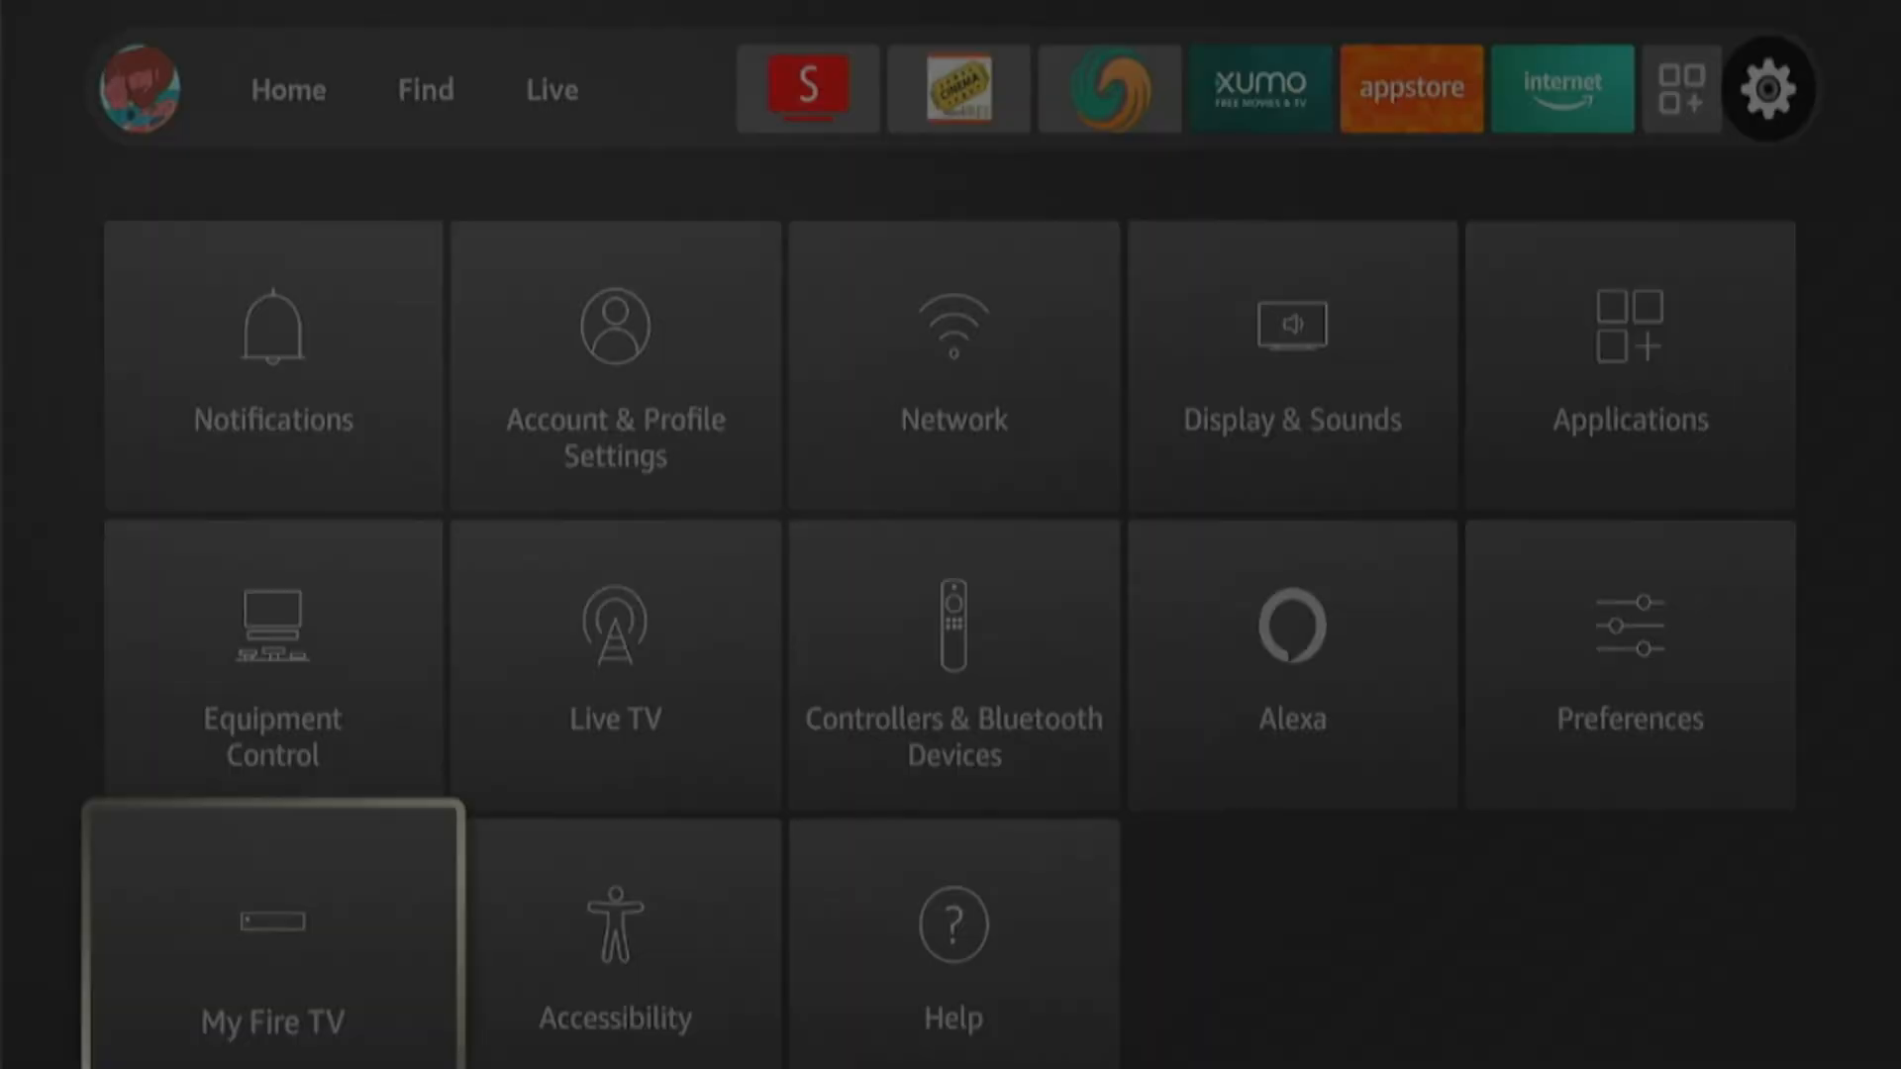
{"action": "key", "text": "Return"}
- Select Restart in My Fire TV to bring up the restart confirmation
{"action": "key", "text": "Down"}
{"action": "key", "text": "Down"}
{"action": "key", "text": "Down"}
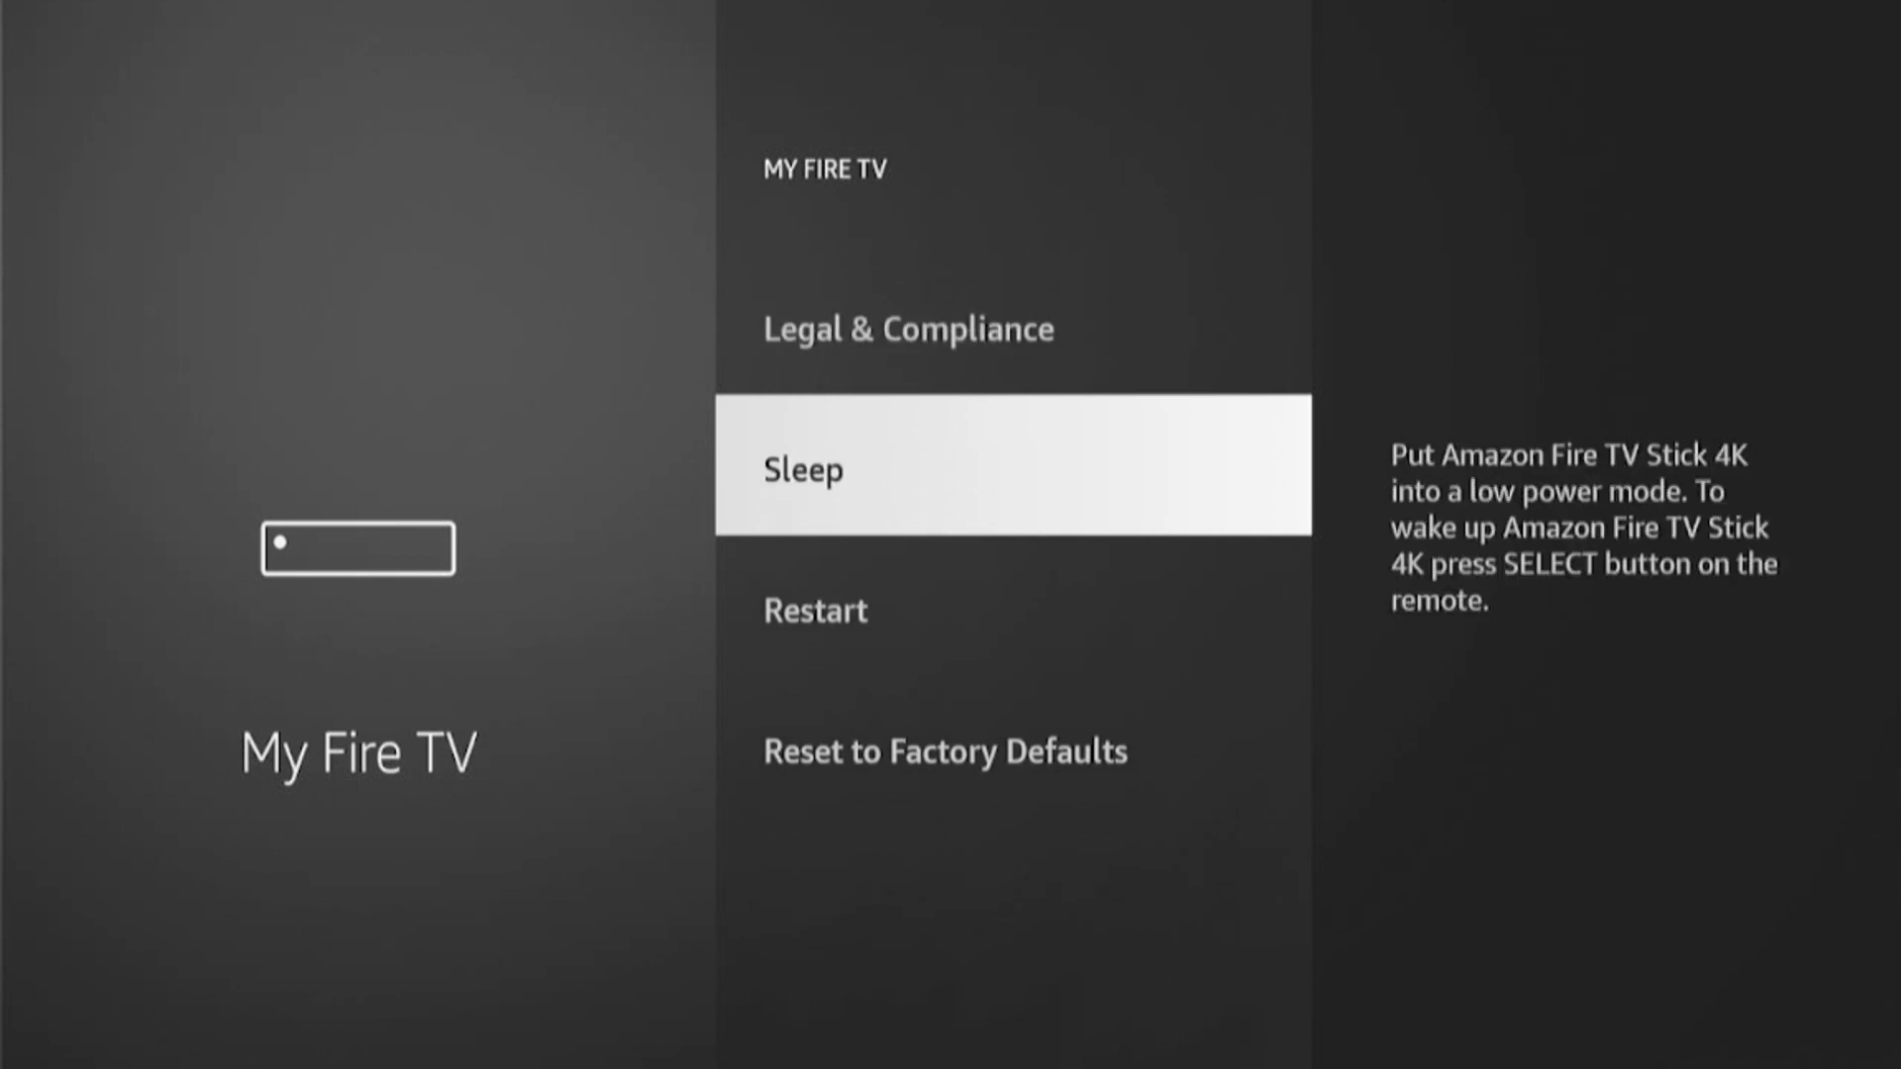
{"action": "key", "text": "Down"}
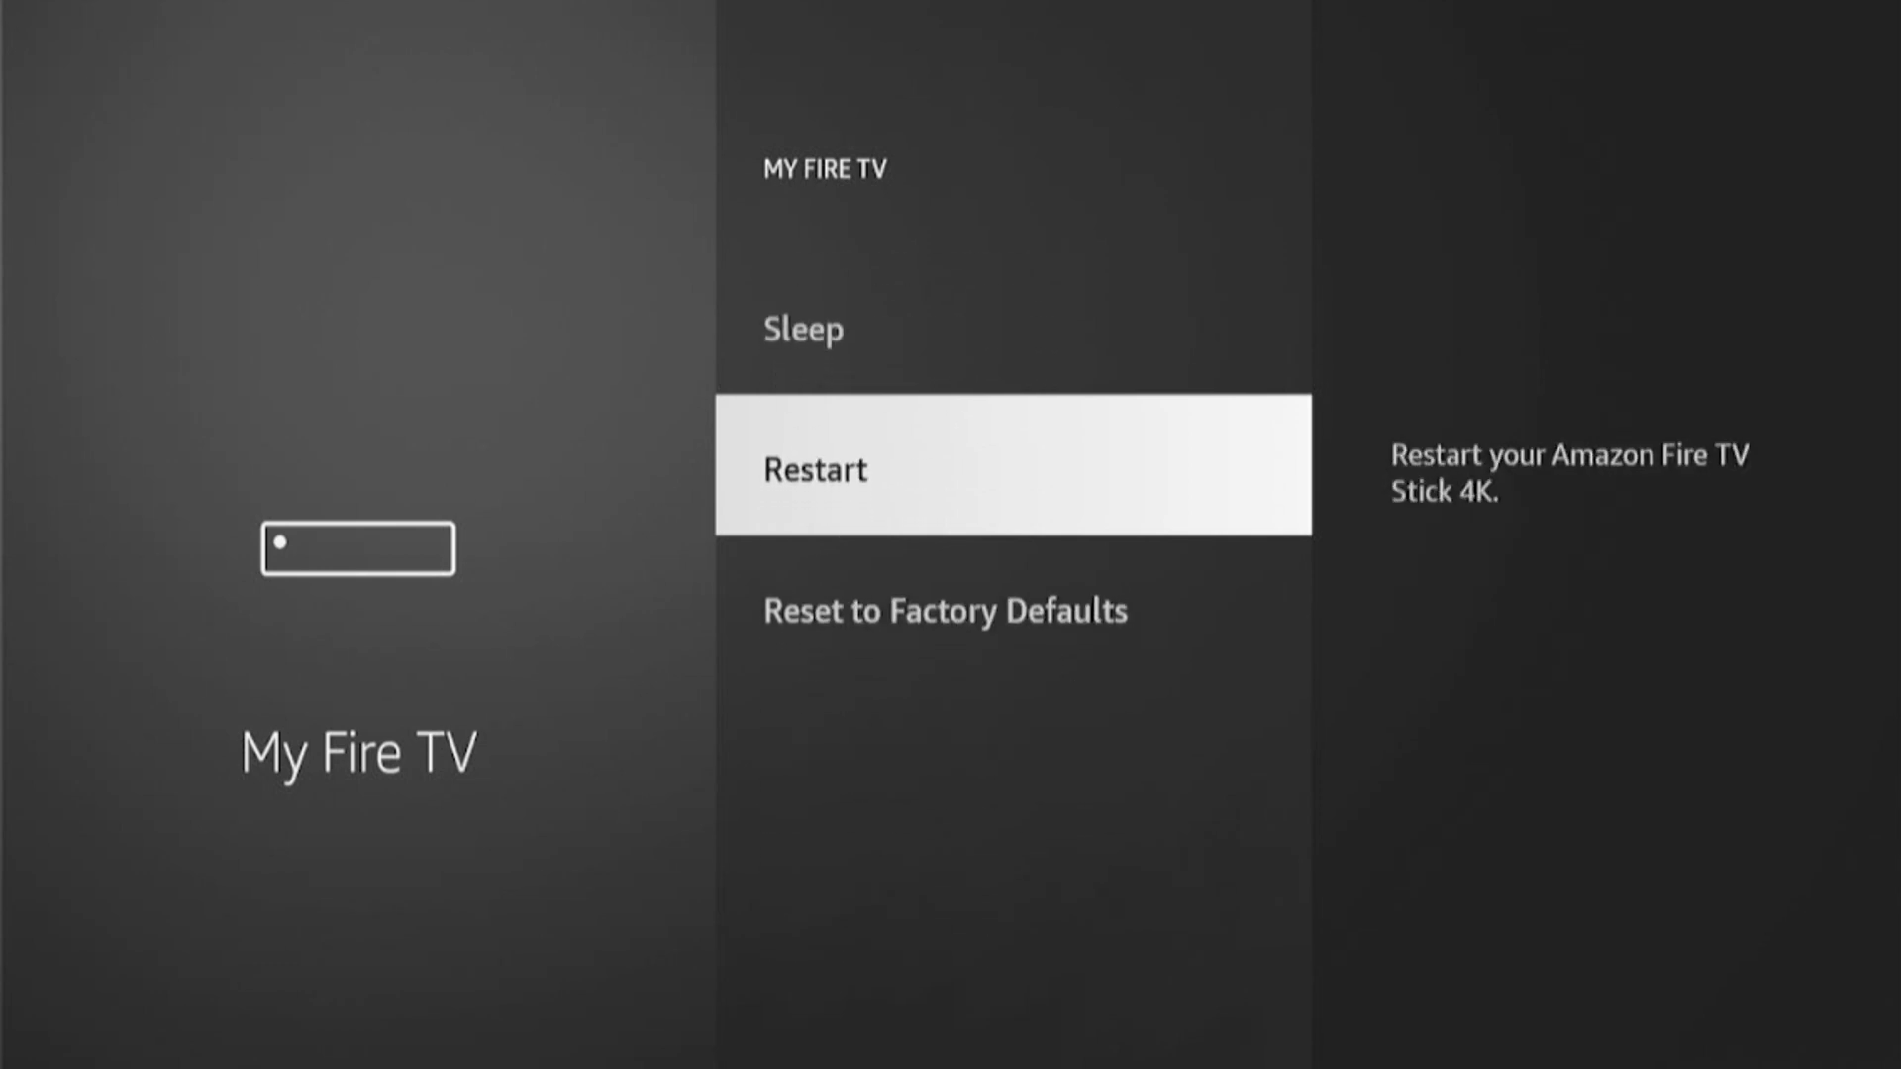
{"action": "key", "text": "Down"}
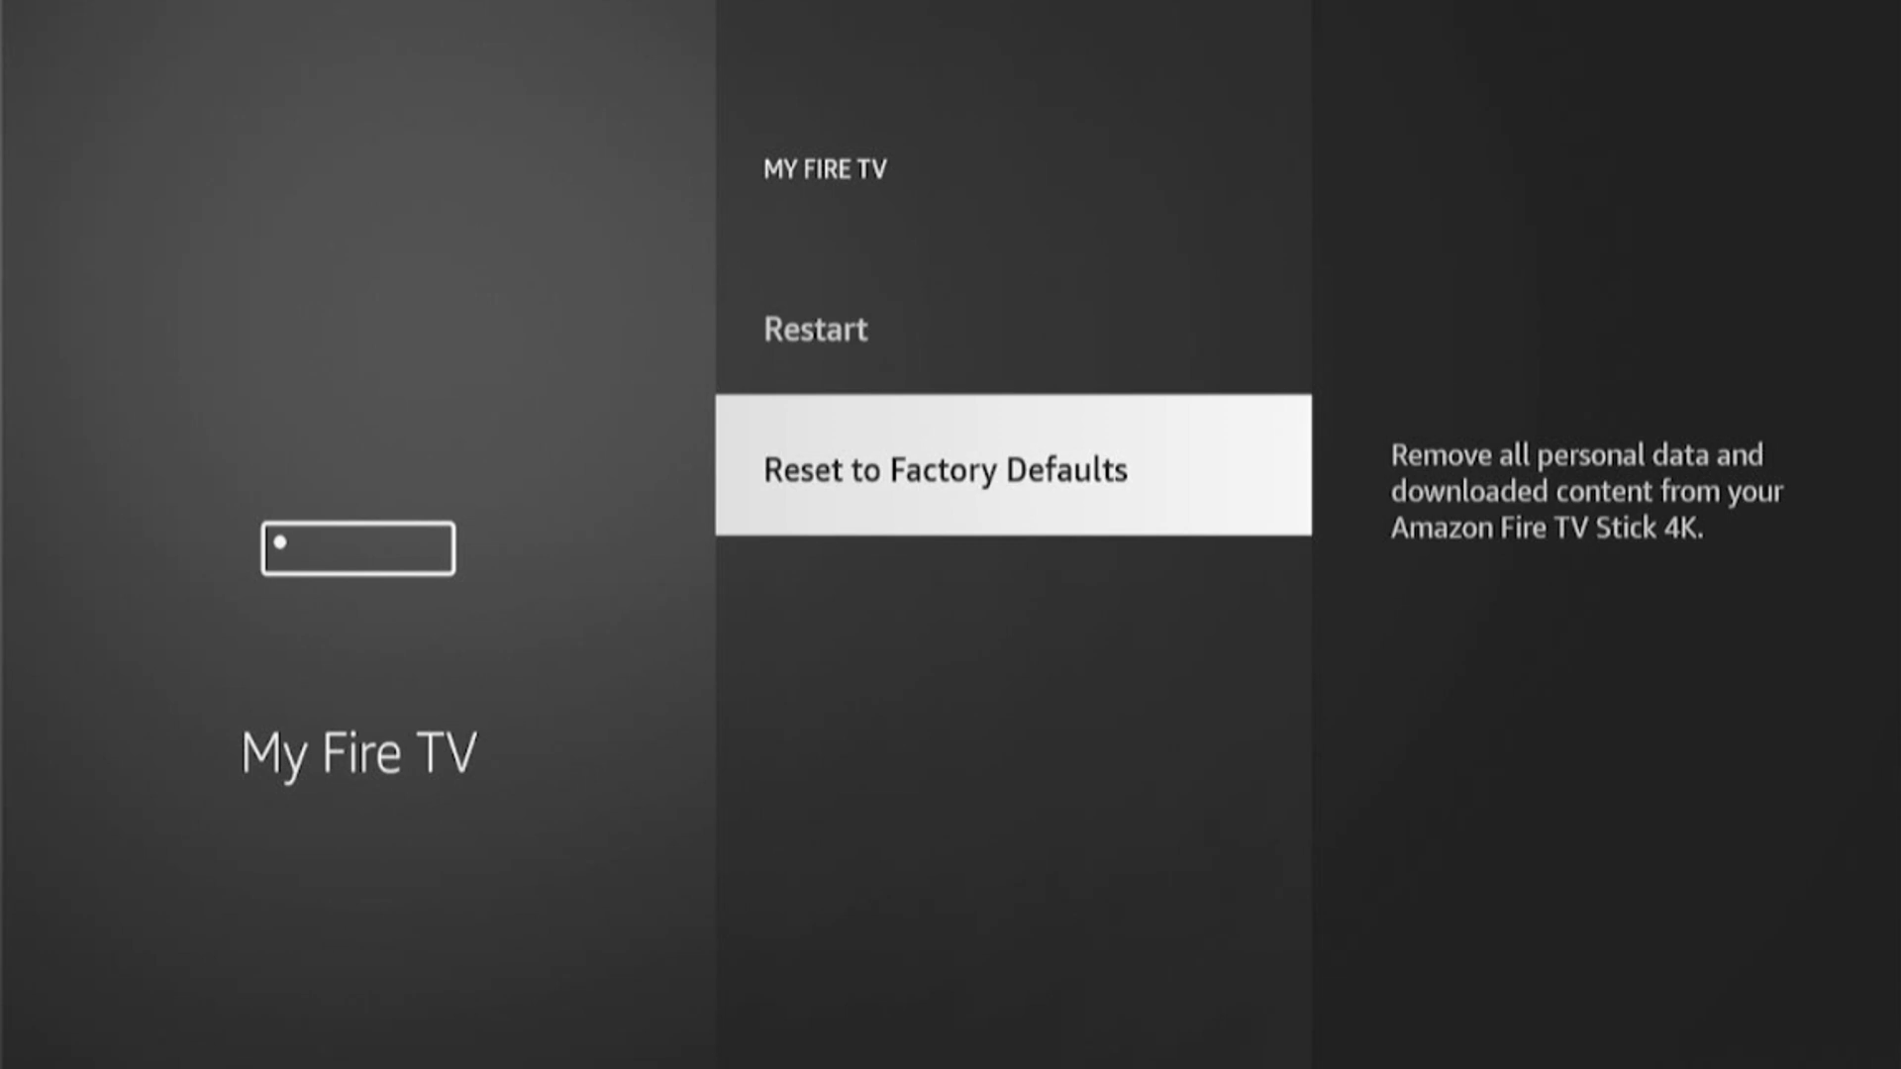
{"action": "key", "text": "Up"}
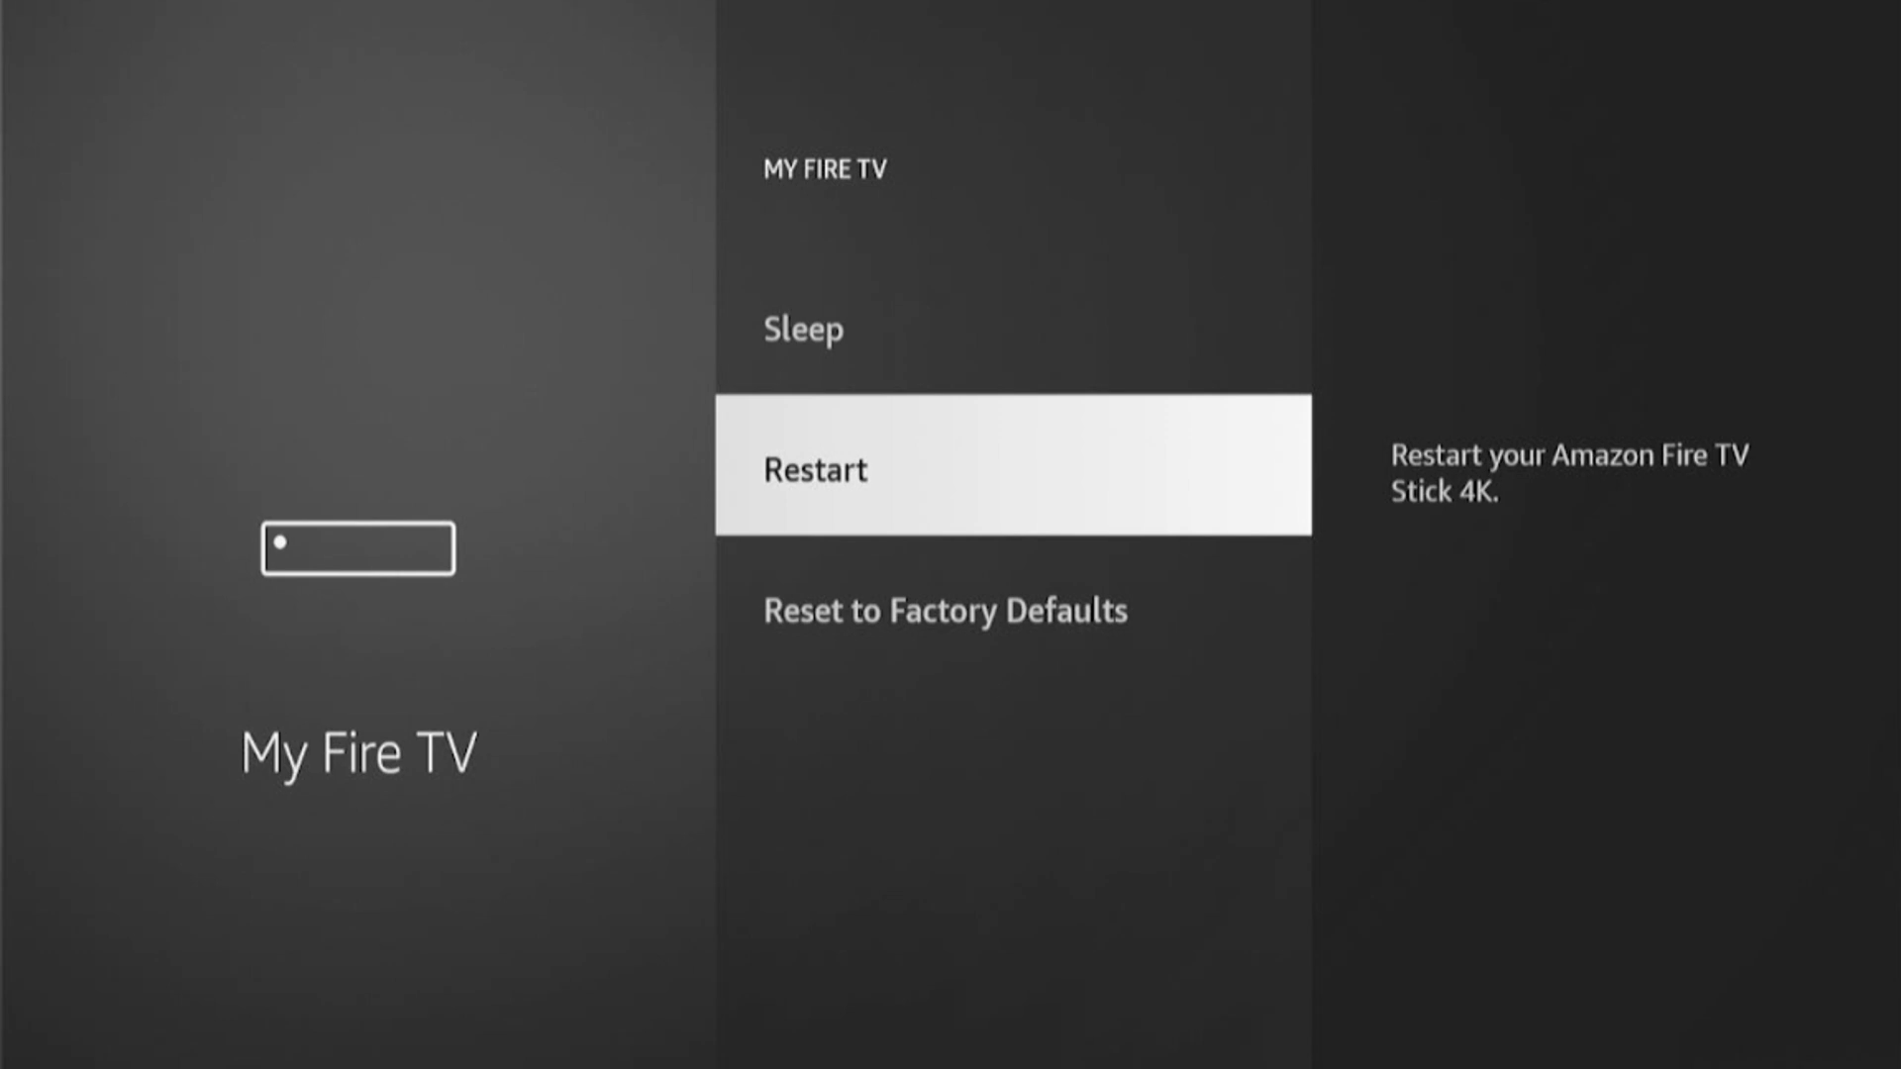
{"action": "key", "text": "Return"}
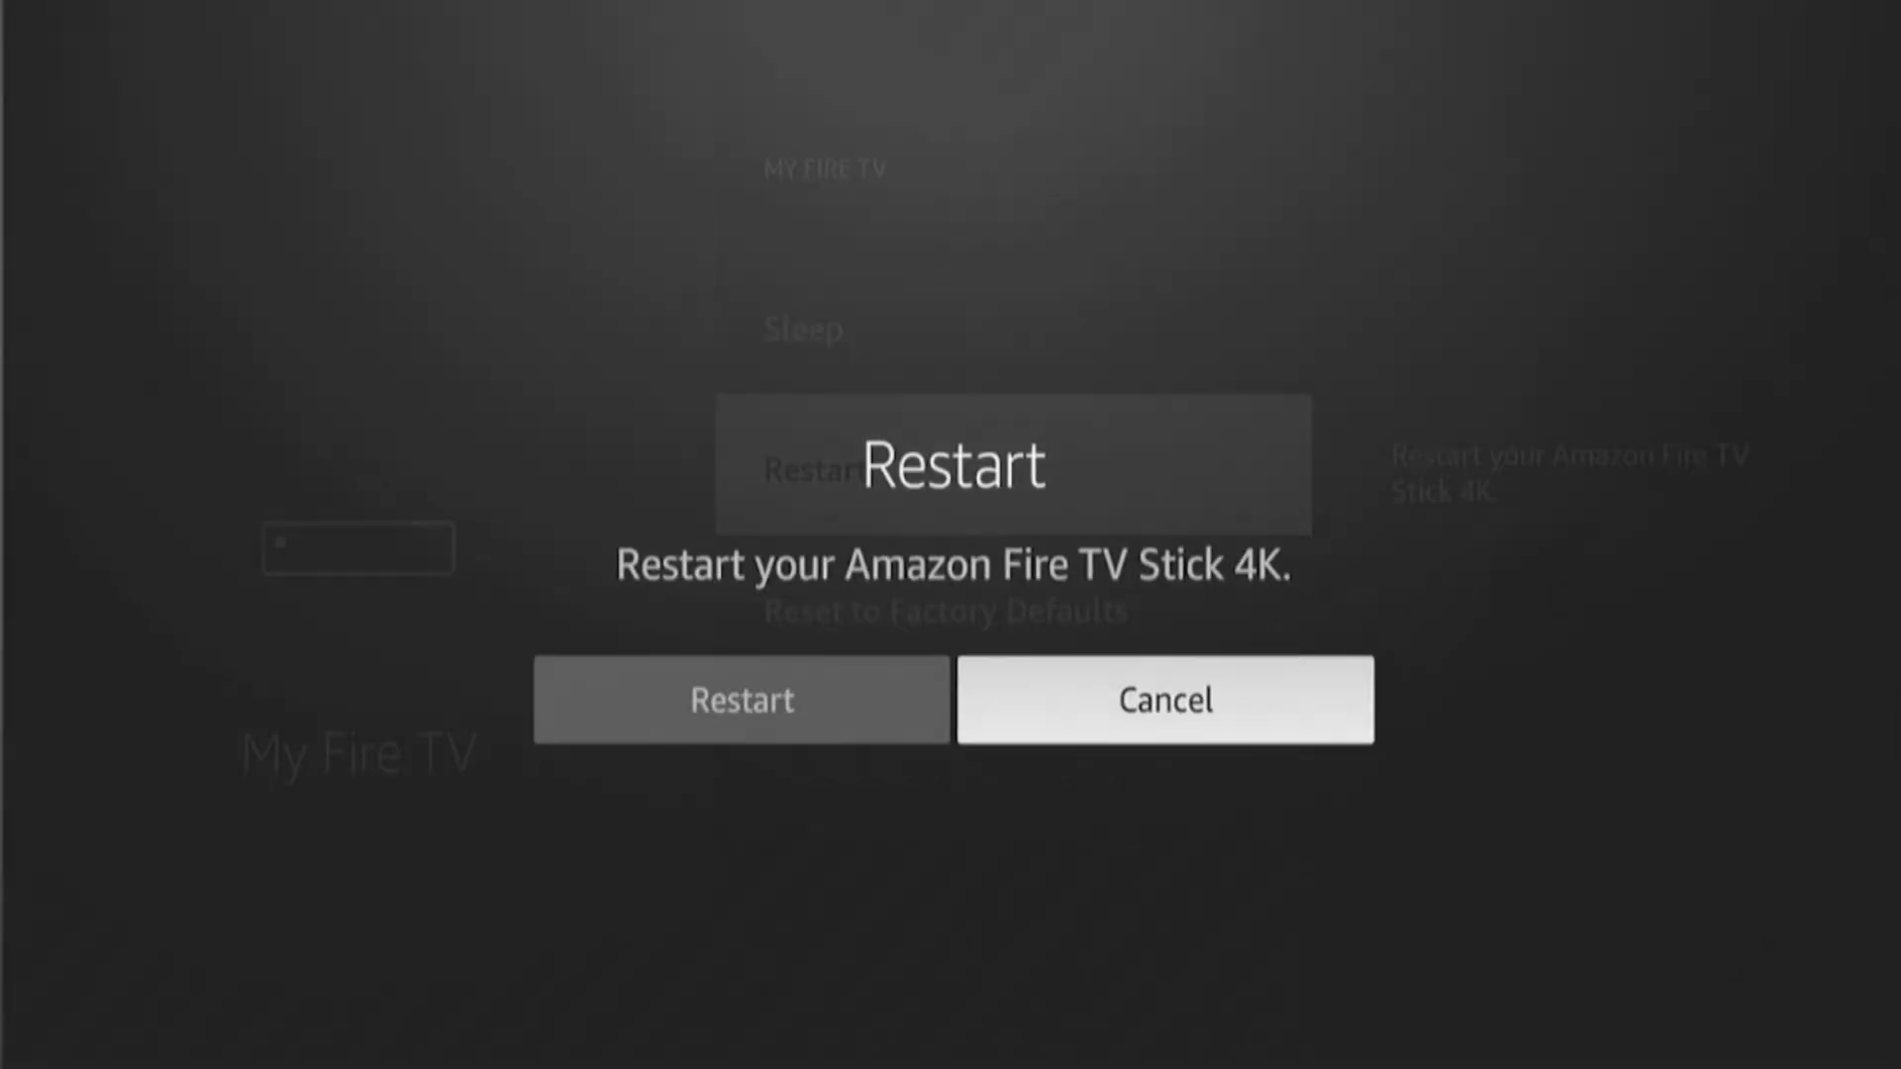
- Confirm the restart so the Fire TV Stick 4K reboots
{"action": "key", "text": "Left"}
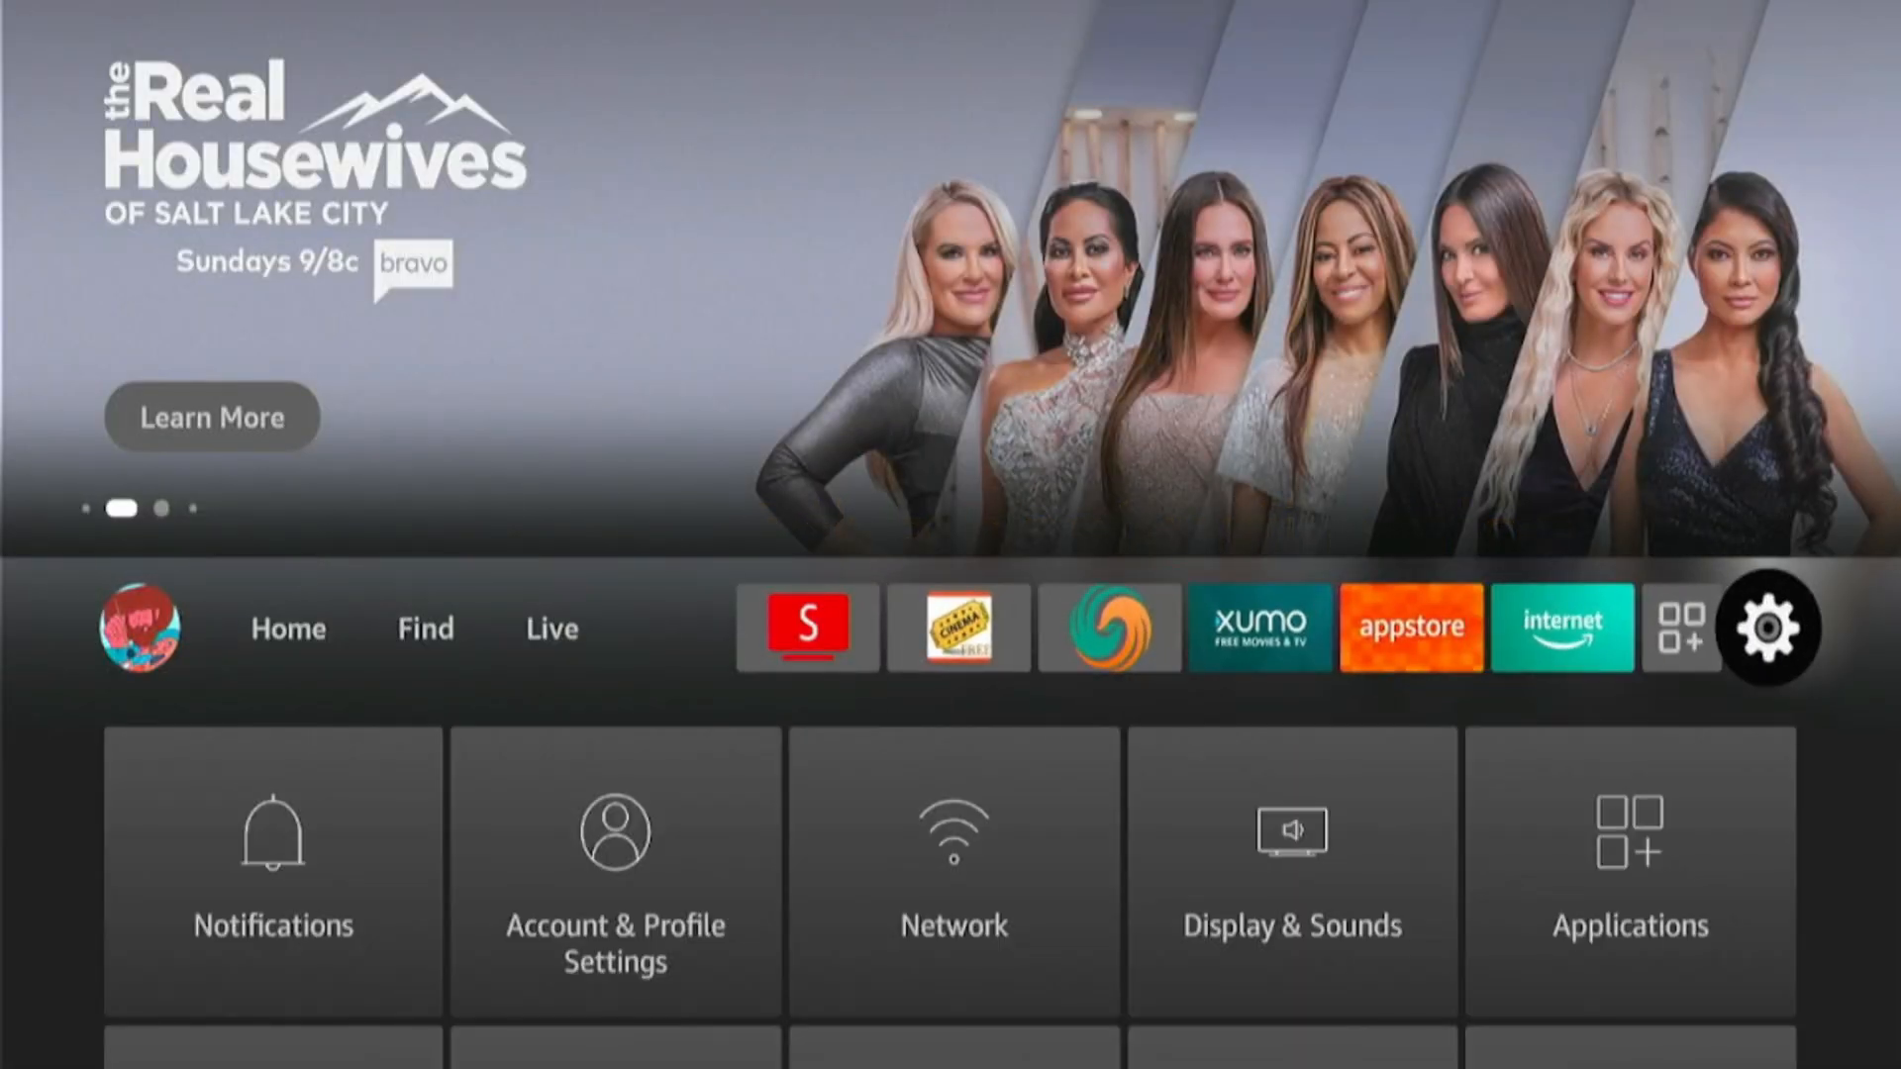
- Enter Network settings and select See All Networks
{"action": "key", "text": "Down"}
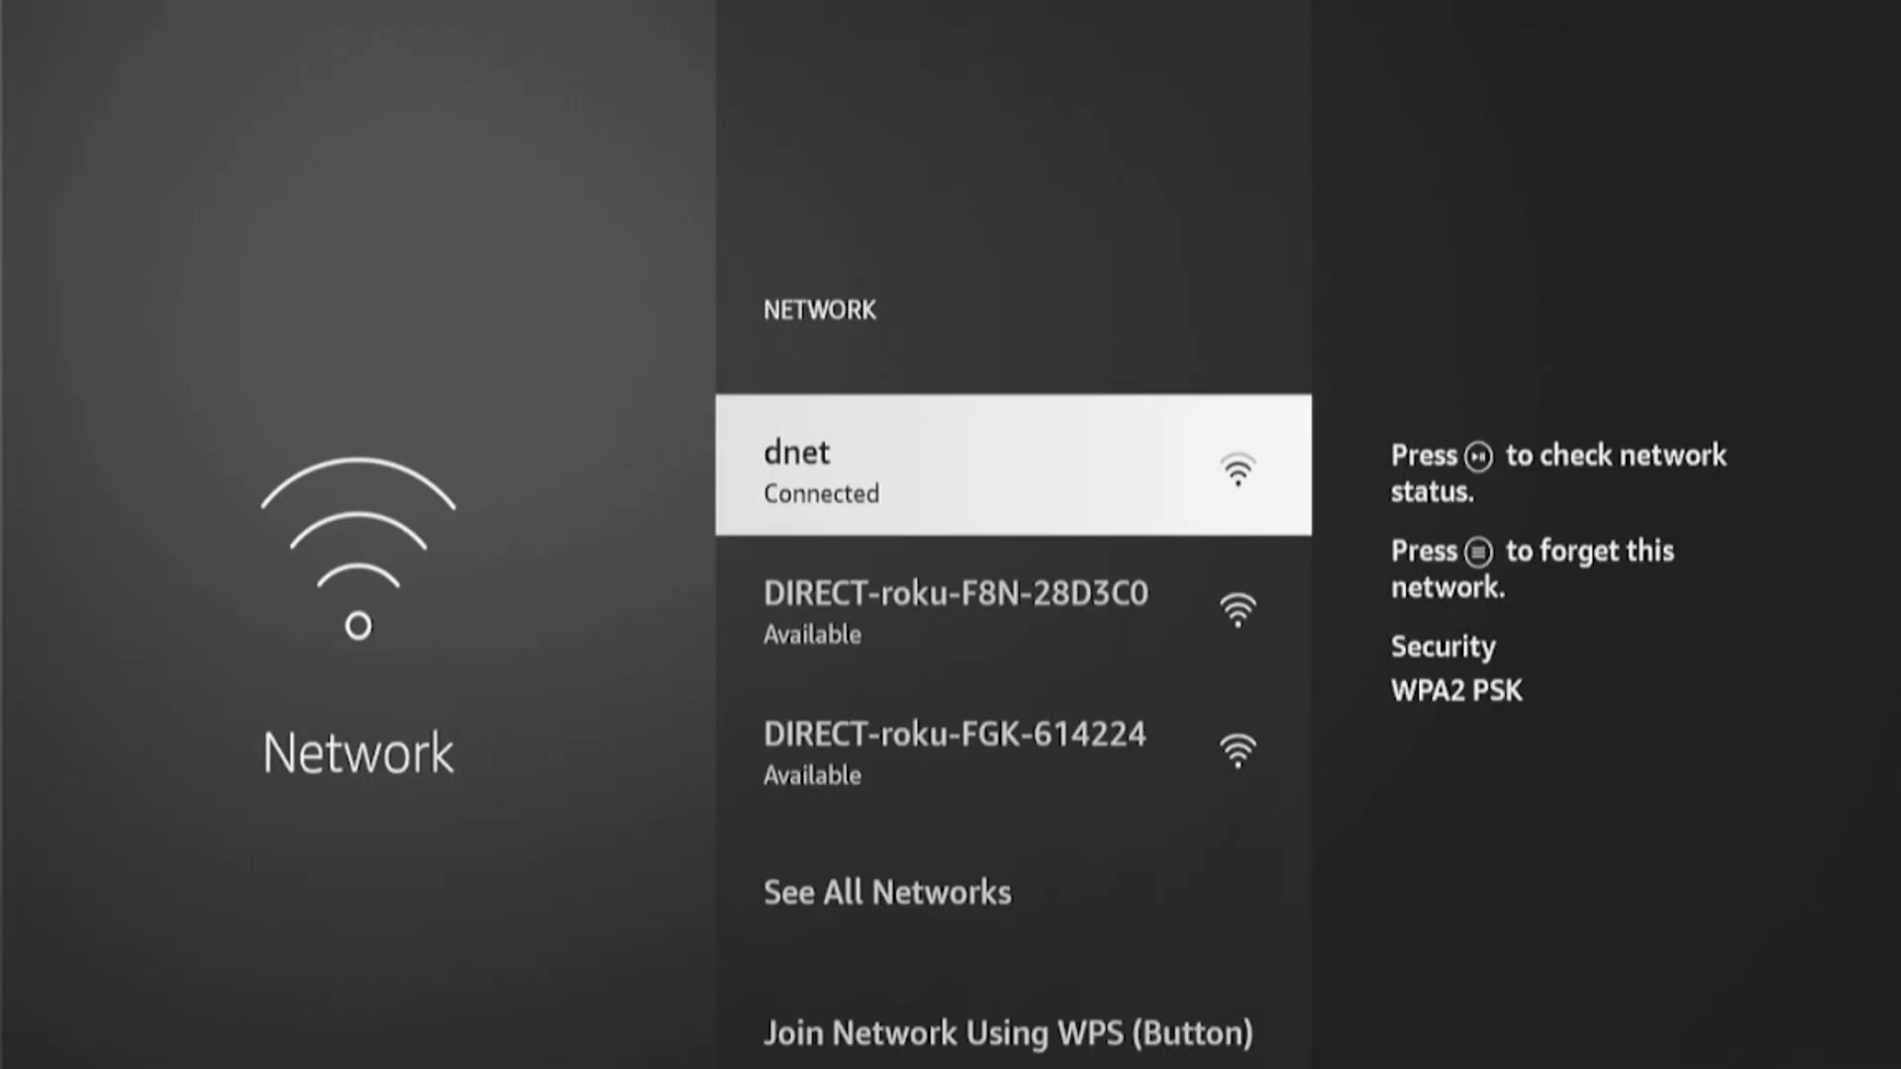
{"action": "key", "text": "Down"}
{"action": "key", "text": "Up"}
{"action": "key", "text": "Down"}
{"action": "key", "text": "Down"}
{"action": "key", "text": "Down"}
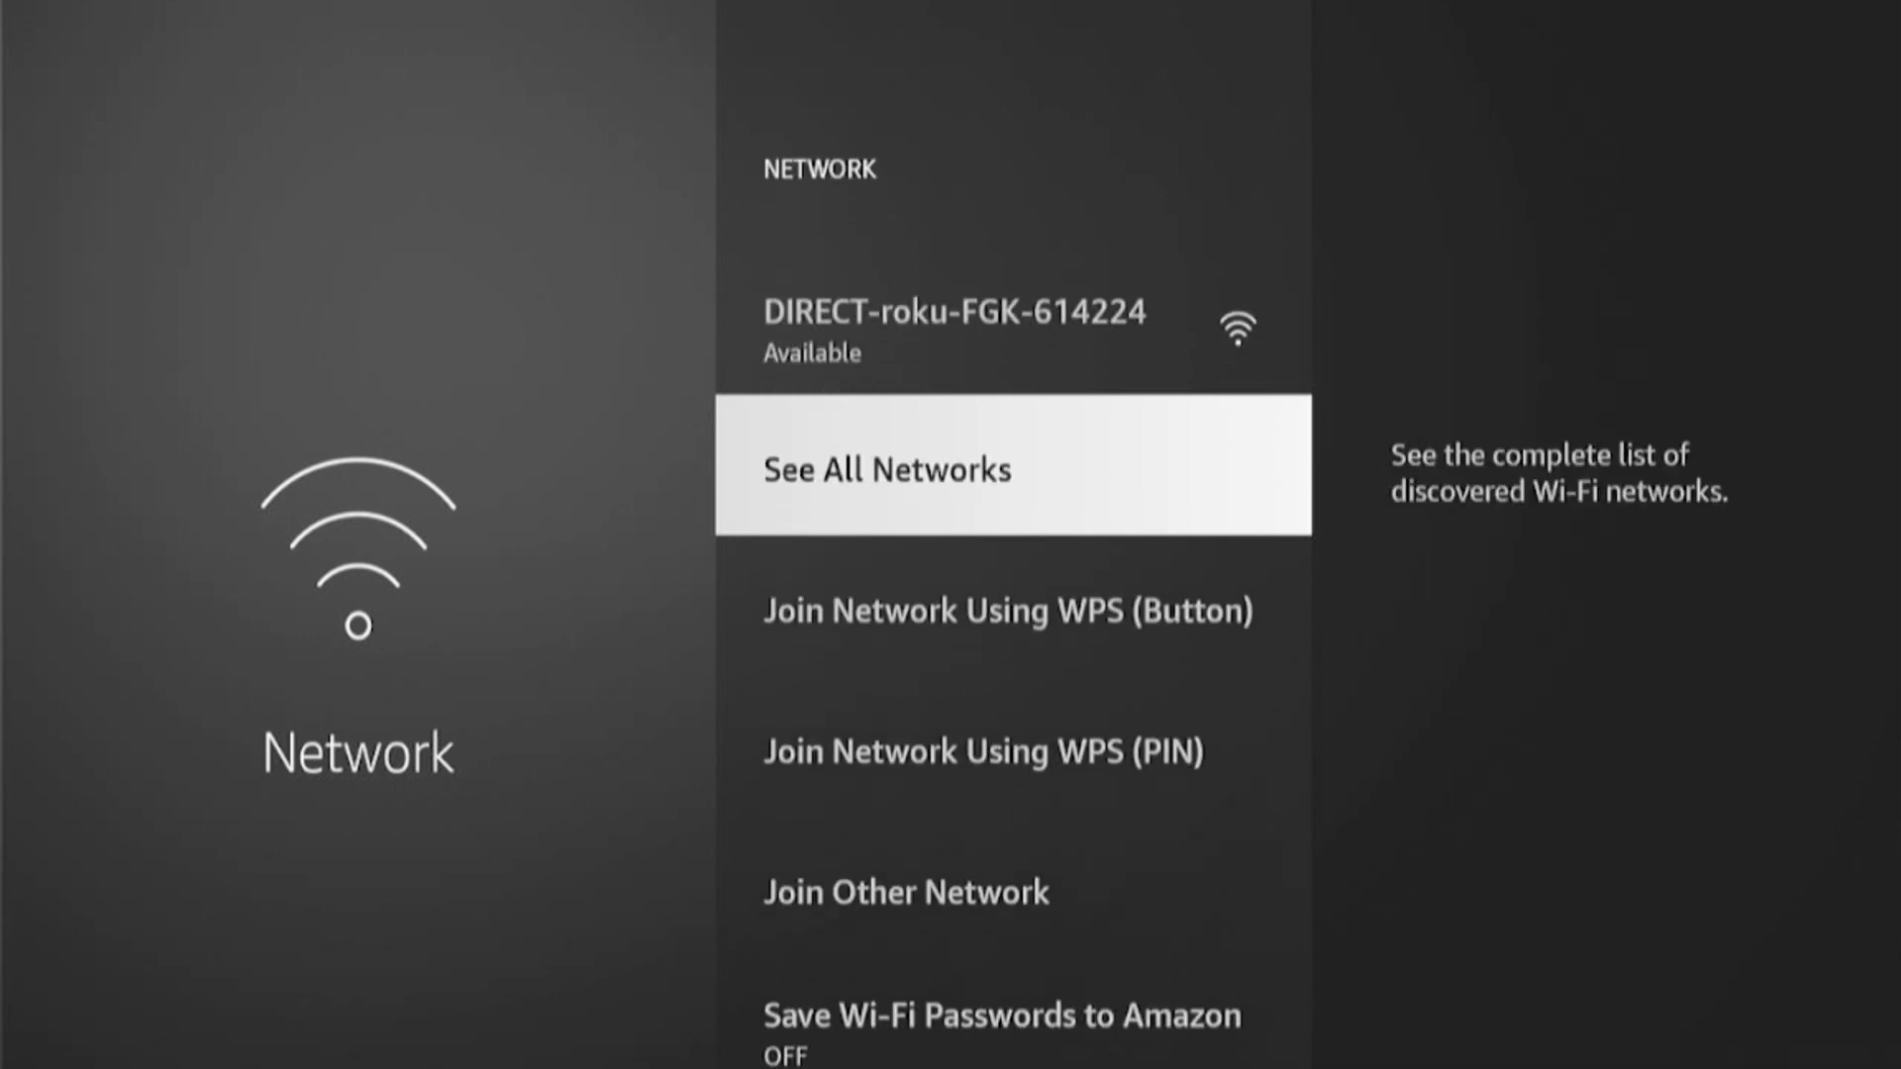
{"action": "key", "text": "Return"}
- Browse up and down the list of discovered Wi-Fi networks
{"action": "key", "text": "Down"}
{"action": "key", "text": "Down"}
{"action": "key", "text": "Down"}
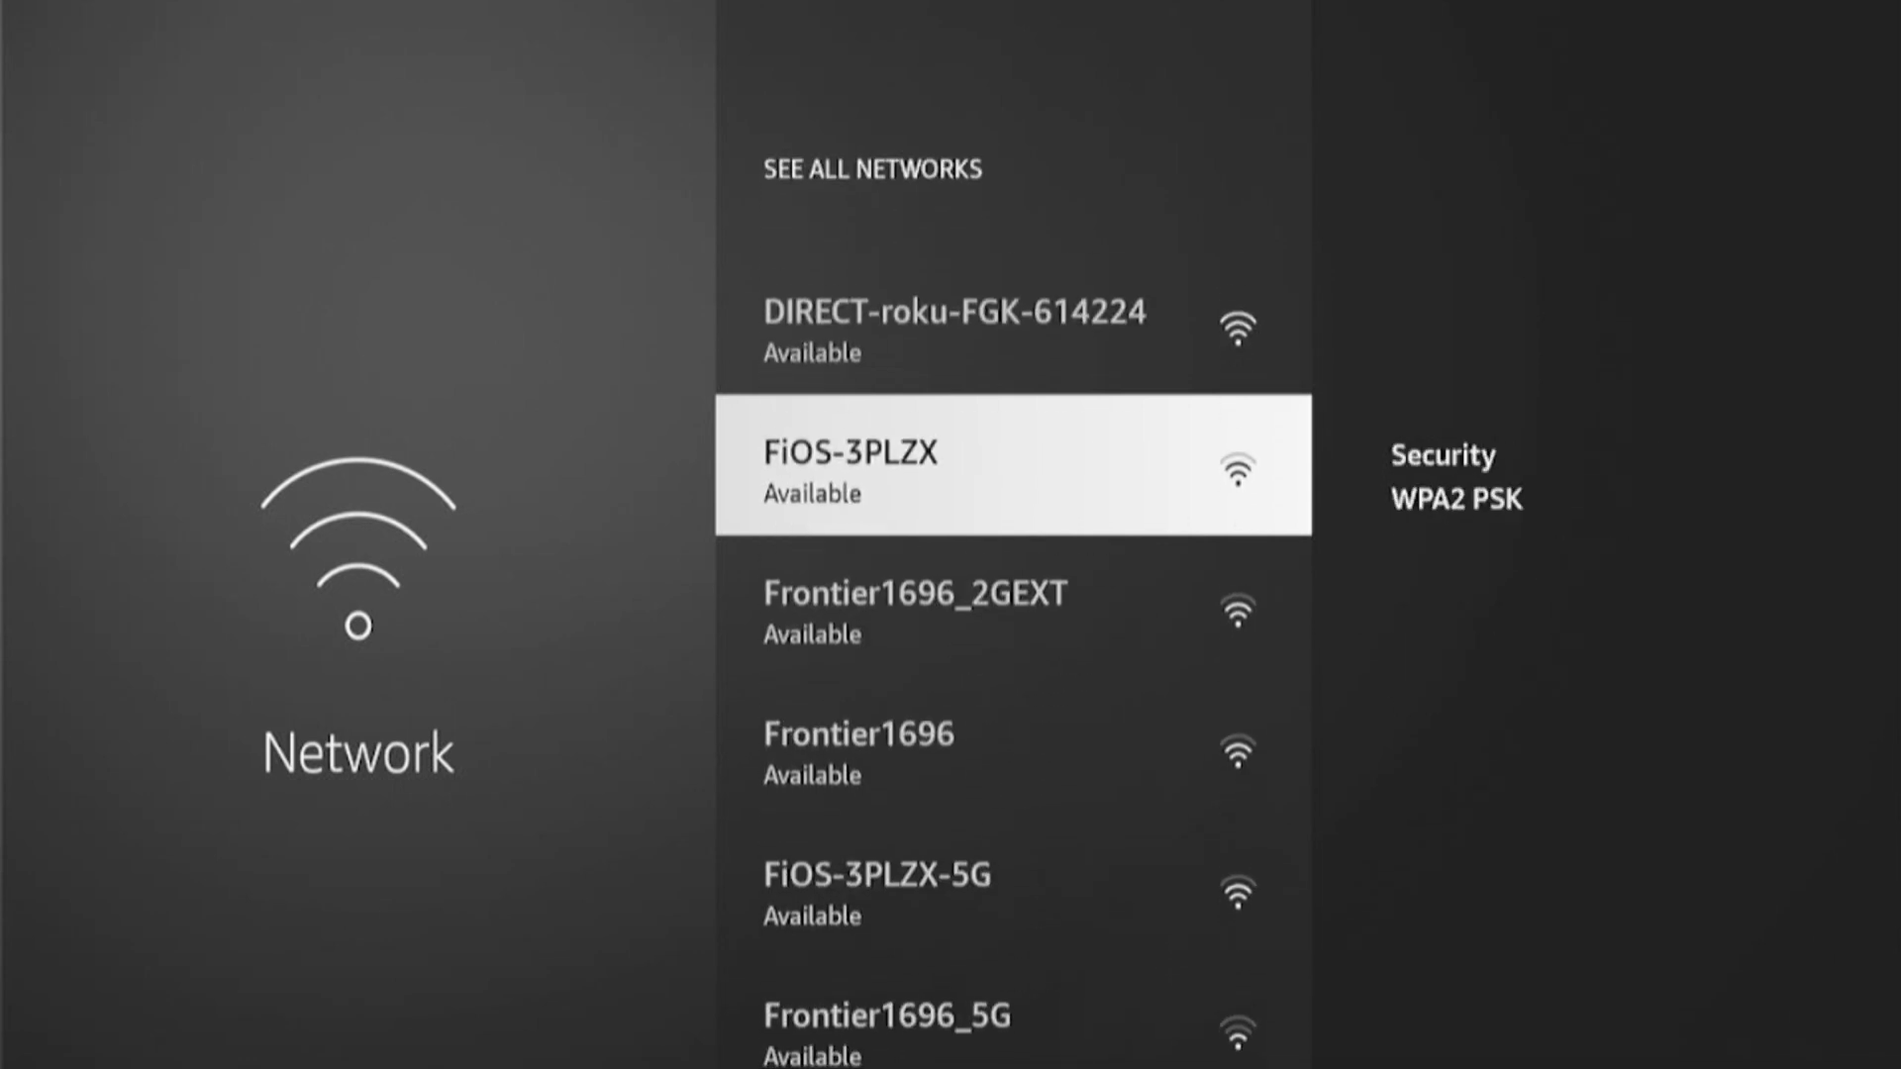
{"action": "key", "text": "Down"}
{"action": "key", "text": "Down"}
{"action": "key", "text": "Down"}
{"action": "key", "text": "Up"}
{"action": "key", "text": "Up"}
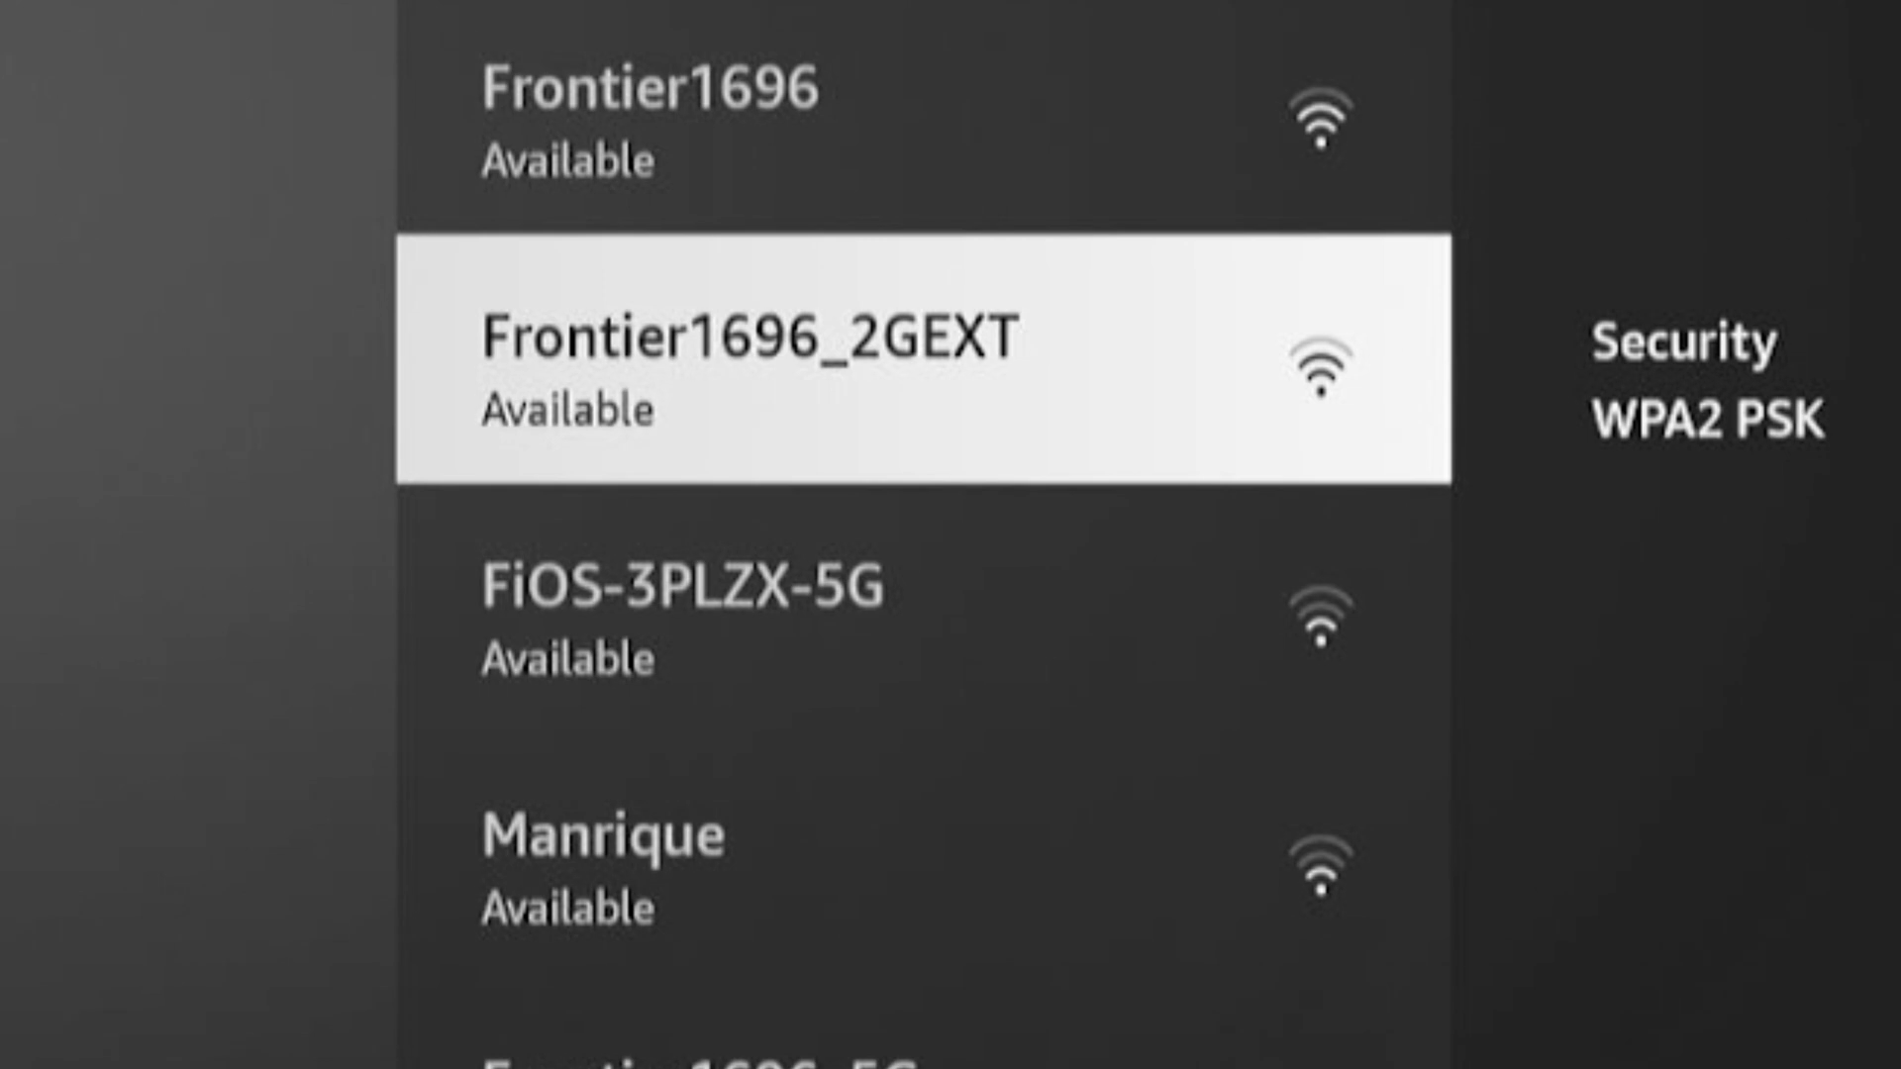
{"action": "key", "text": "Down"}
{"action": "key", "text": "Down"}
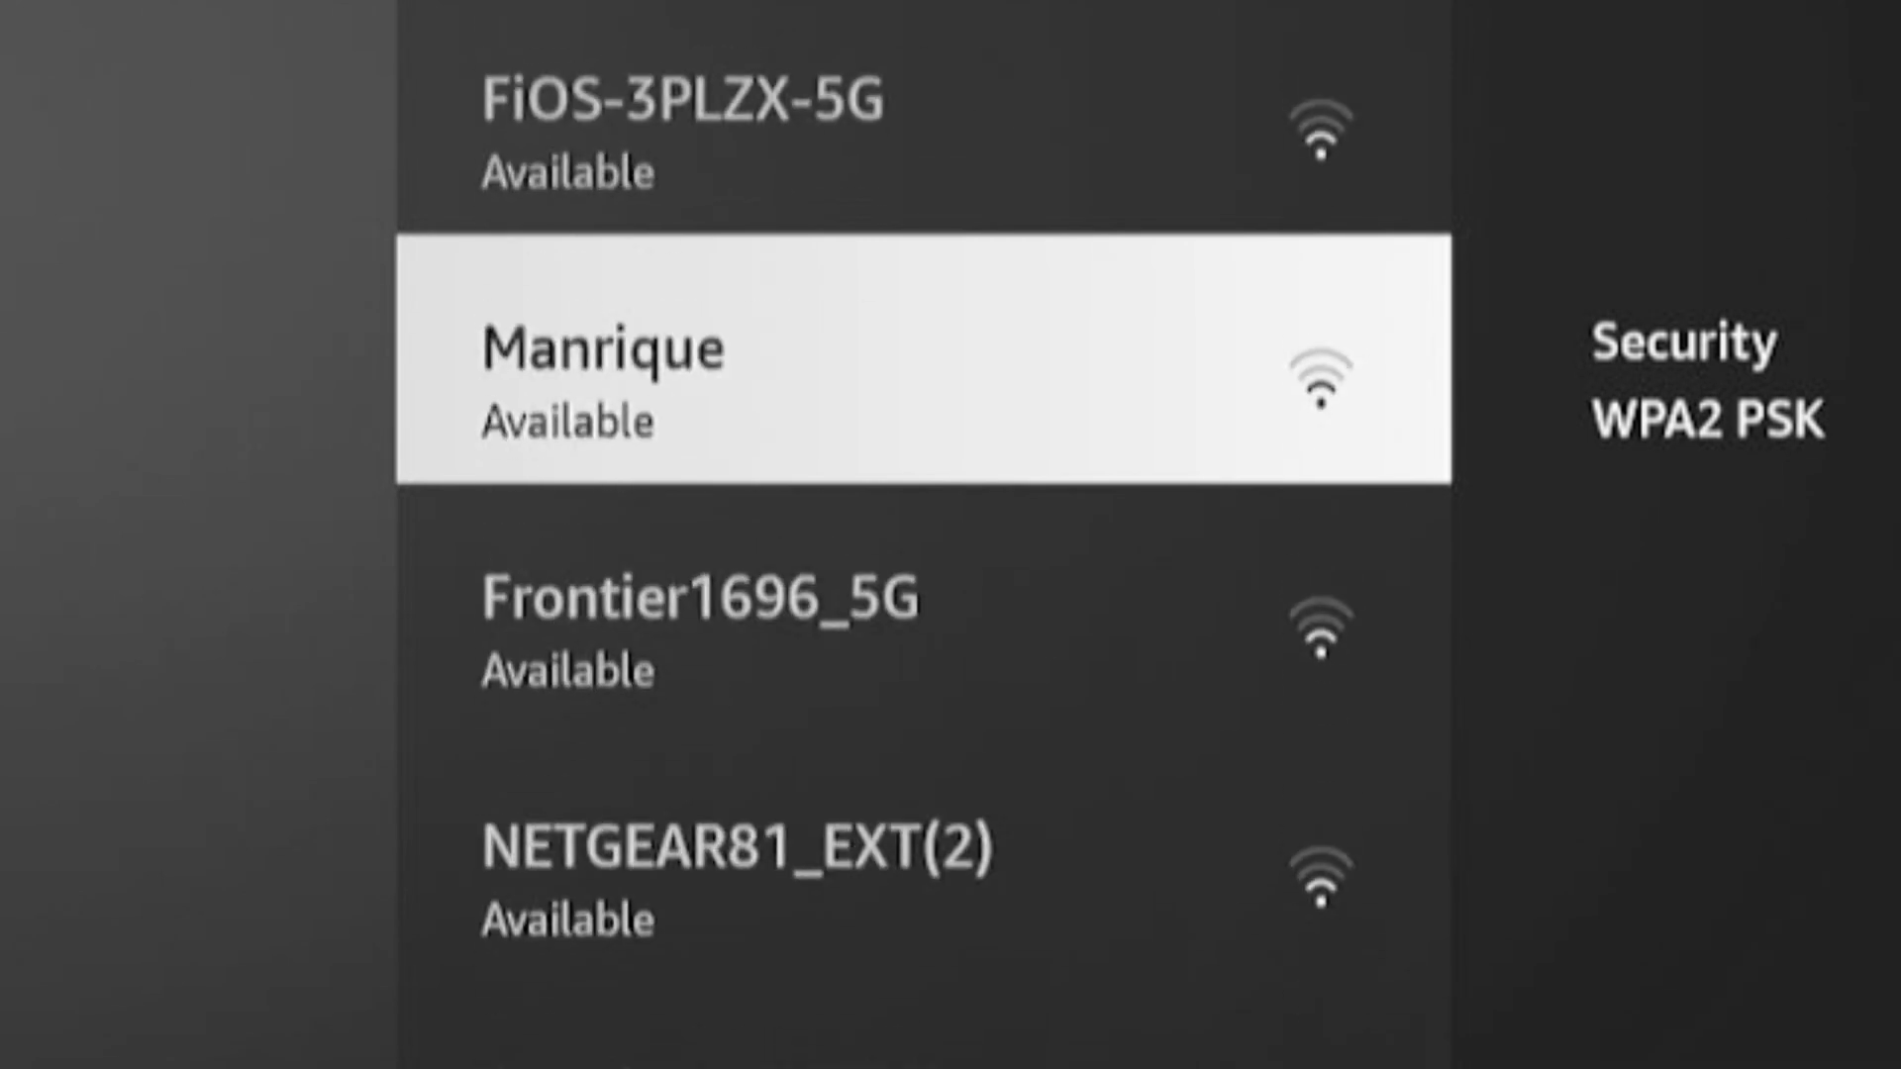
{"action": "key", "text": "Down"}
{"action": "key", "text": "Up"}
{"action": "key", "text": "Up"}
{"action": "key", "text": "Up"}
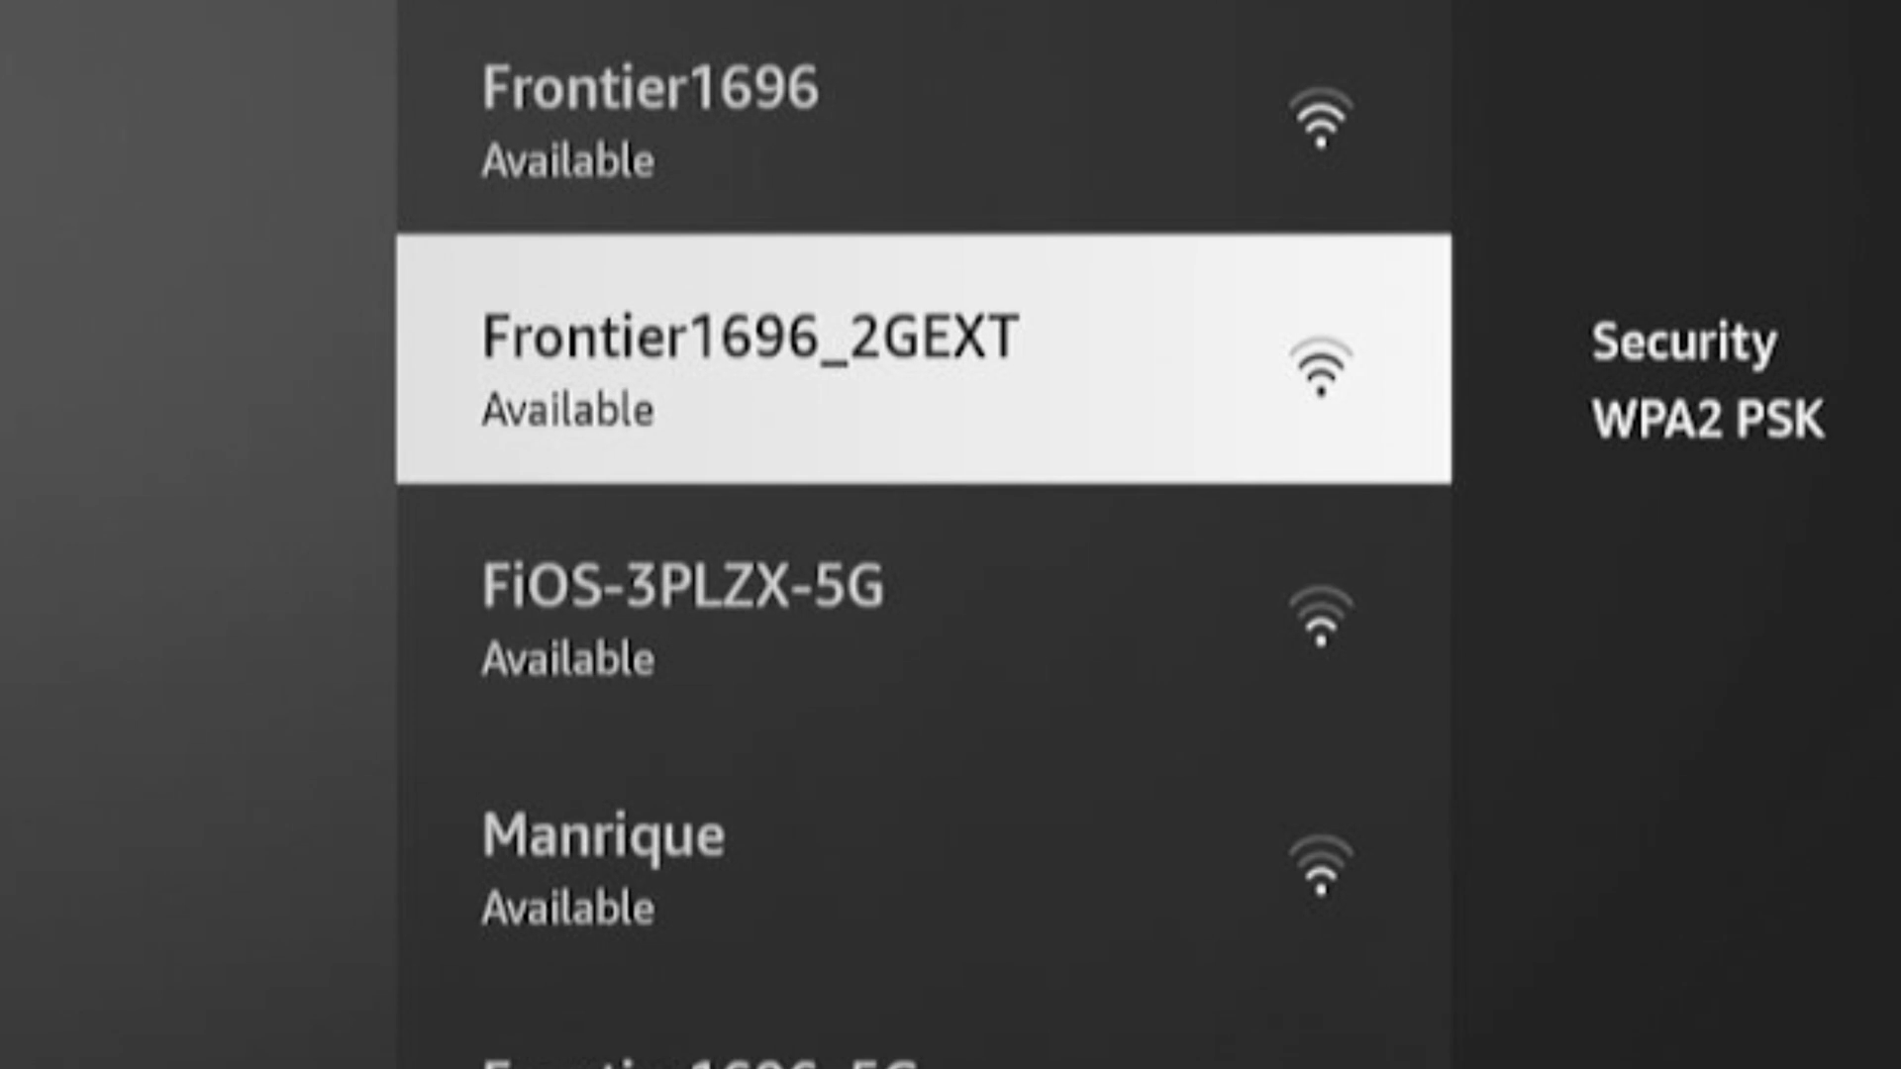
- Browse the Wi-Fi list past the Frontier1696_2GEXT and Frontier1696_5G entries before heading home
{"action": "key", "text": "Down"}
{"action": "key", "text": "Down"}
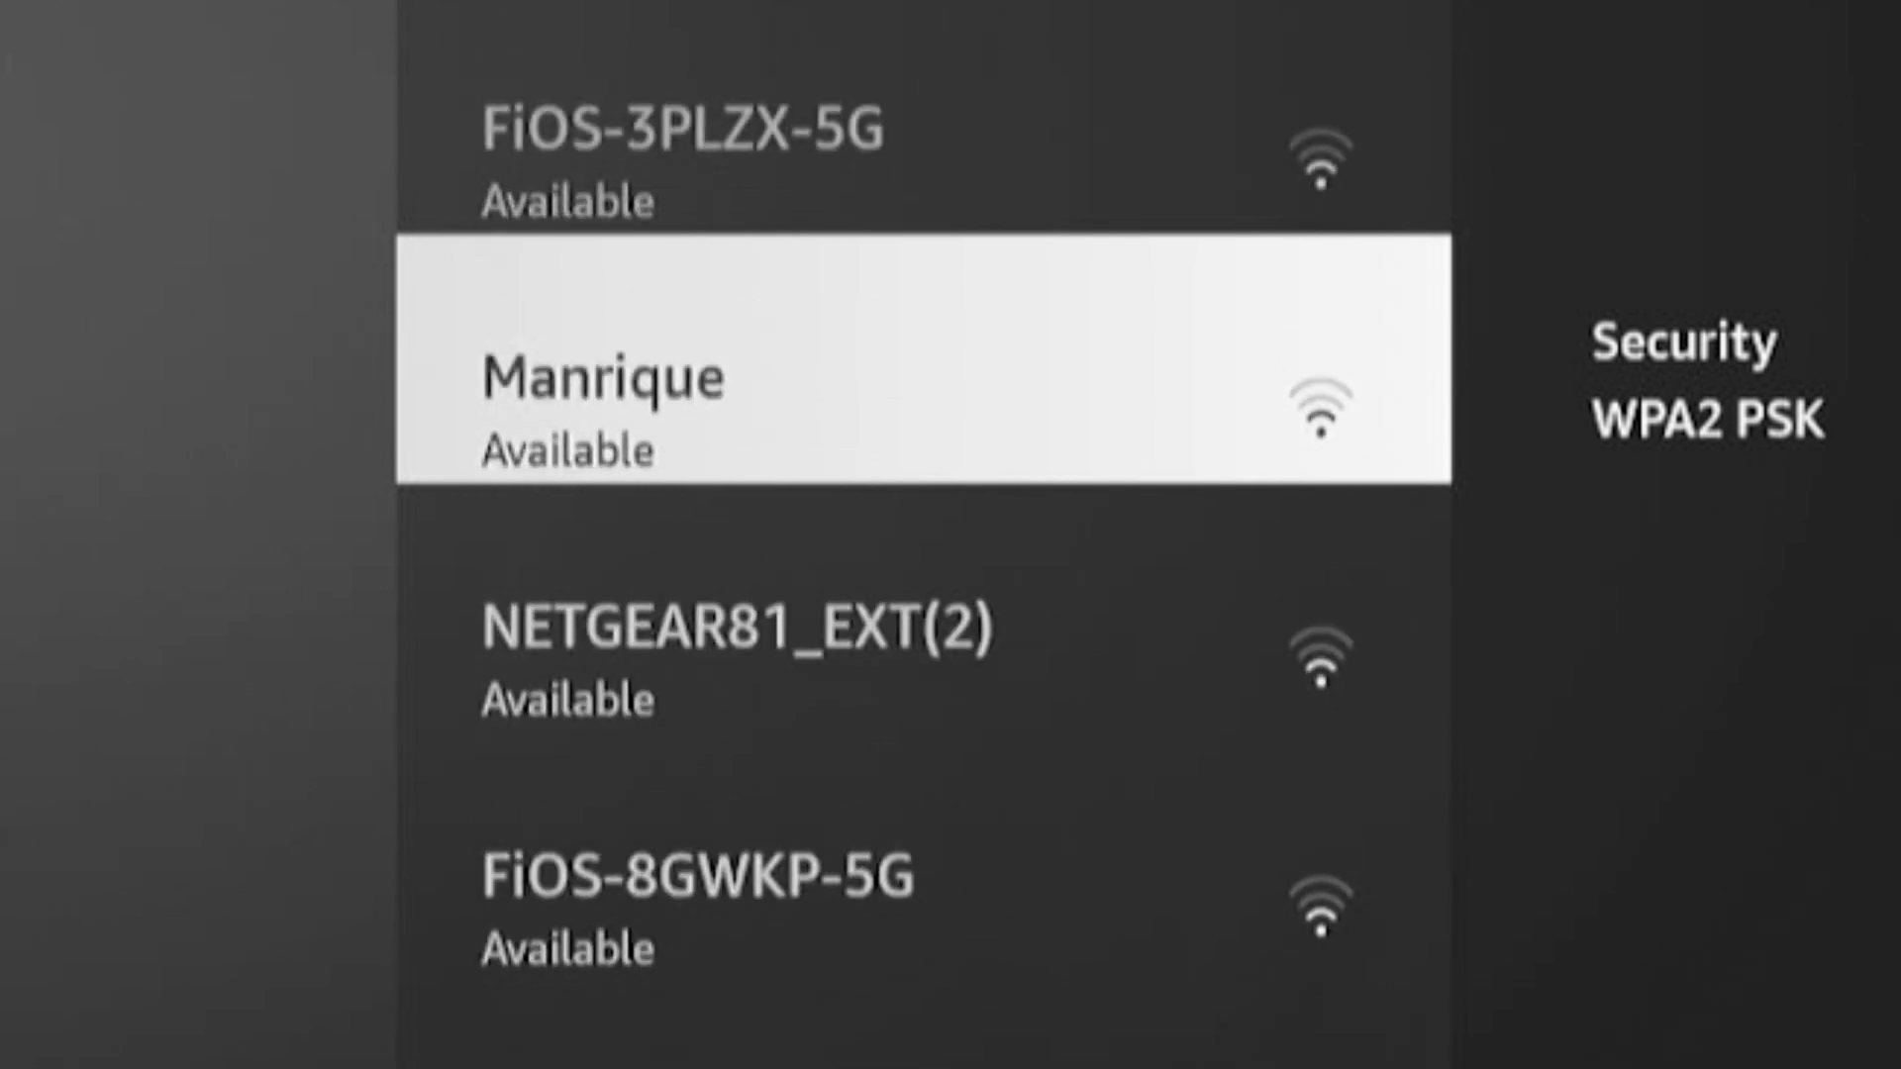
{"action": "key", "text": "Up"}
{"action": "key", "text": "Up"}
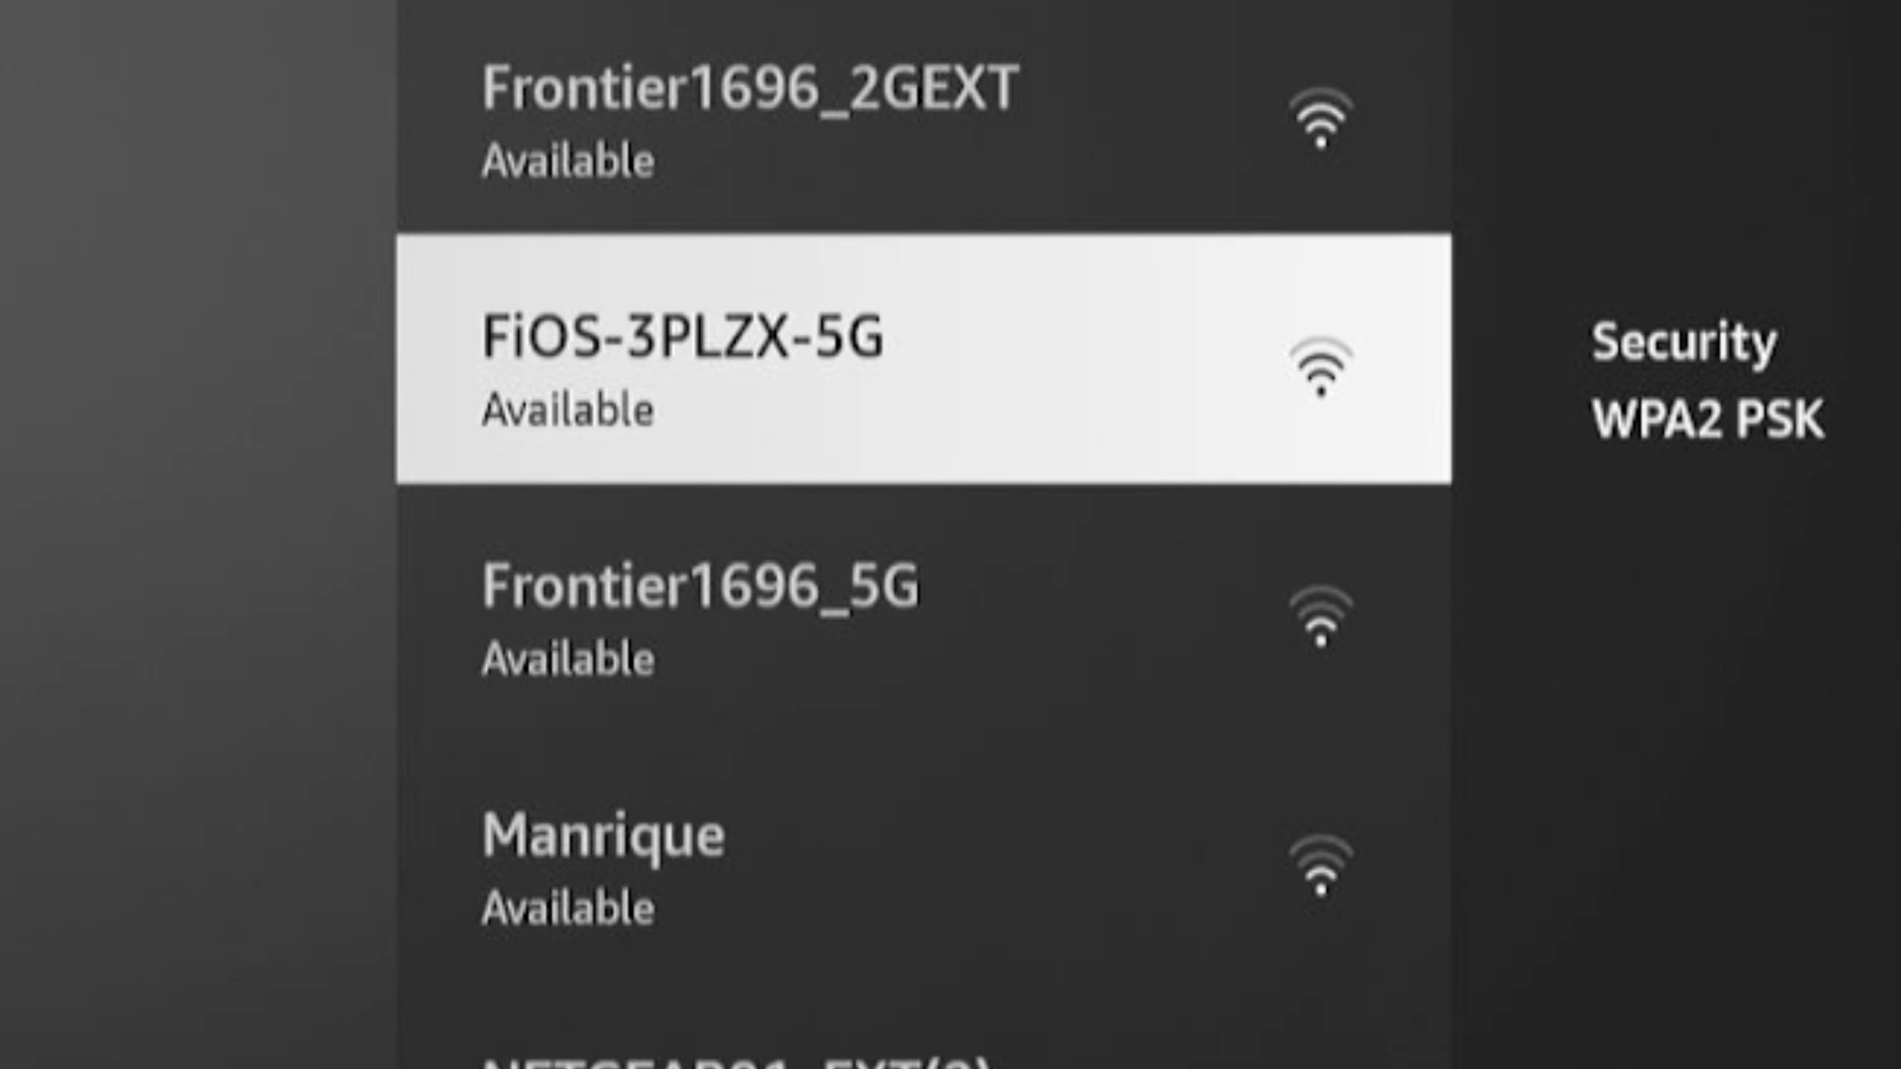
{"action": "key", "text": "Up"}
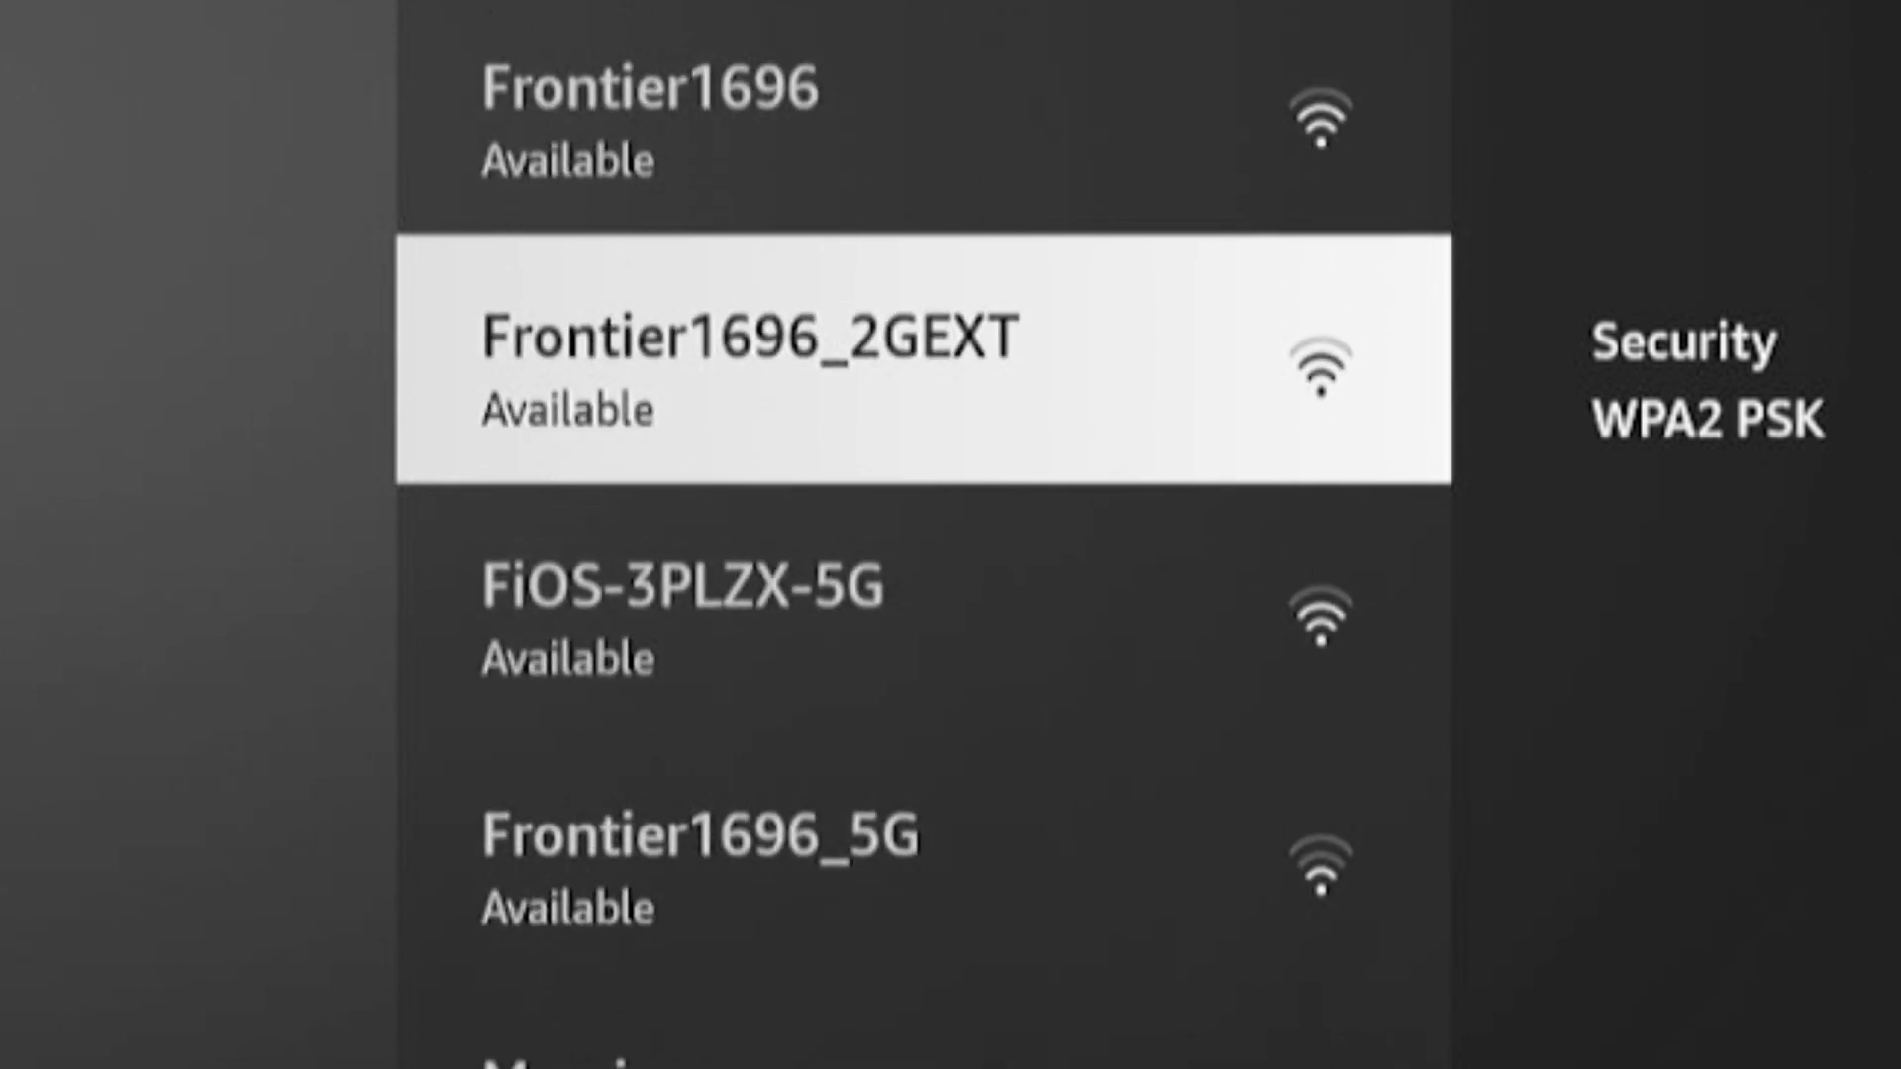
{"action": "key", "text": "Up"}
{"action": "key", "text": "Up"}
{"action": "key", "text": "Down"}
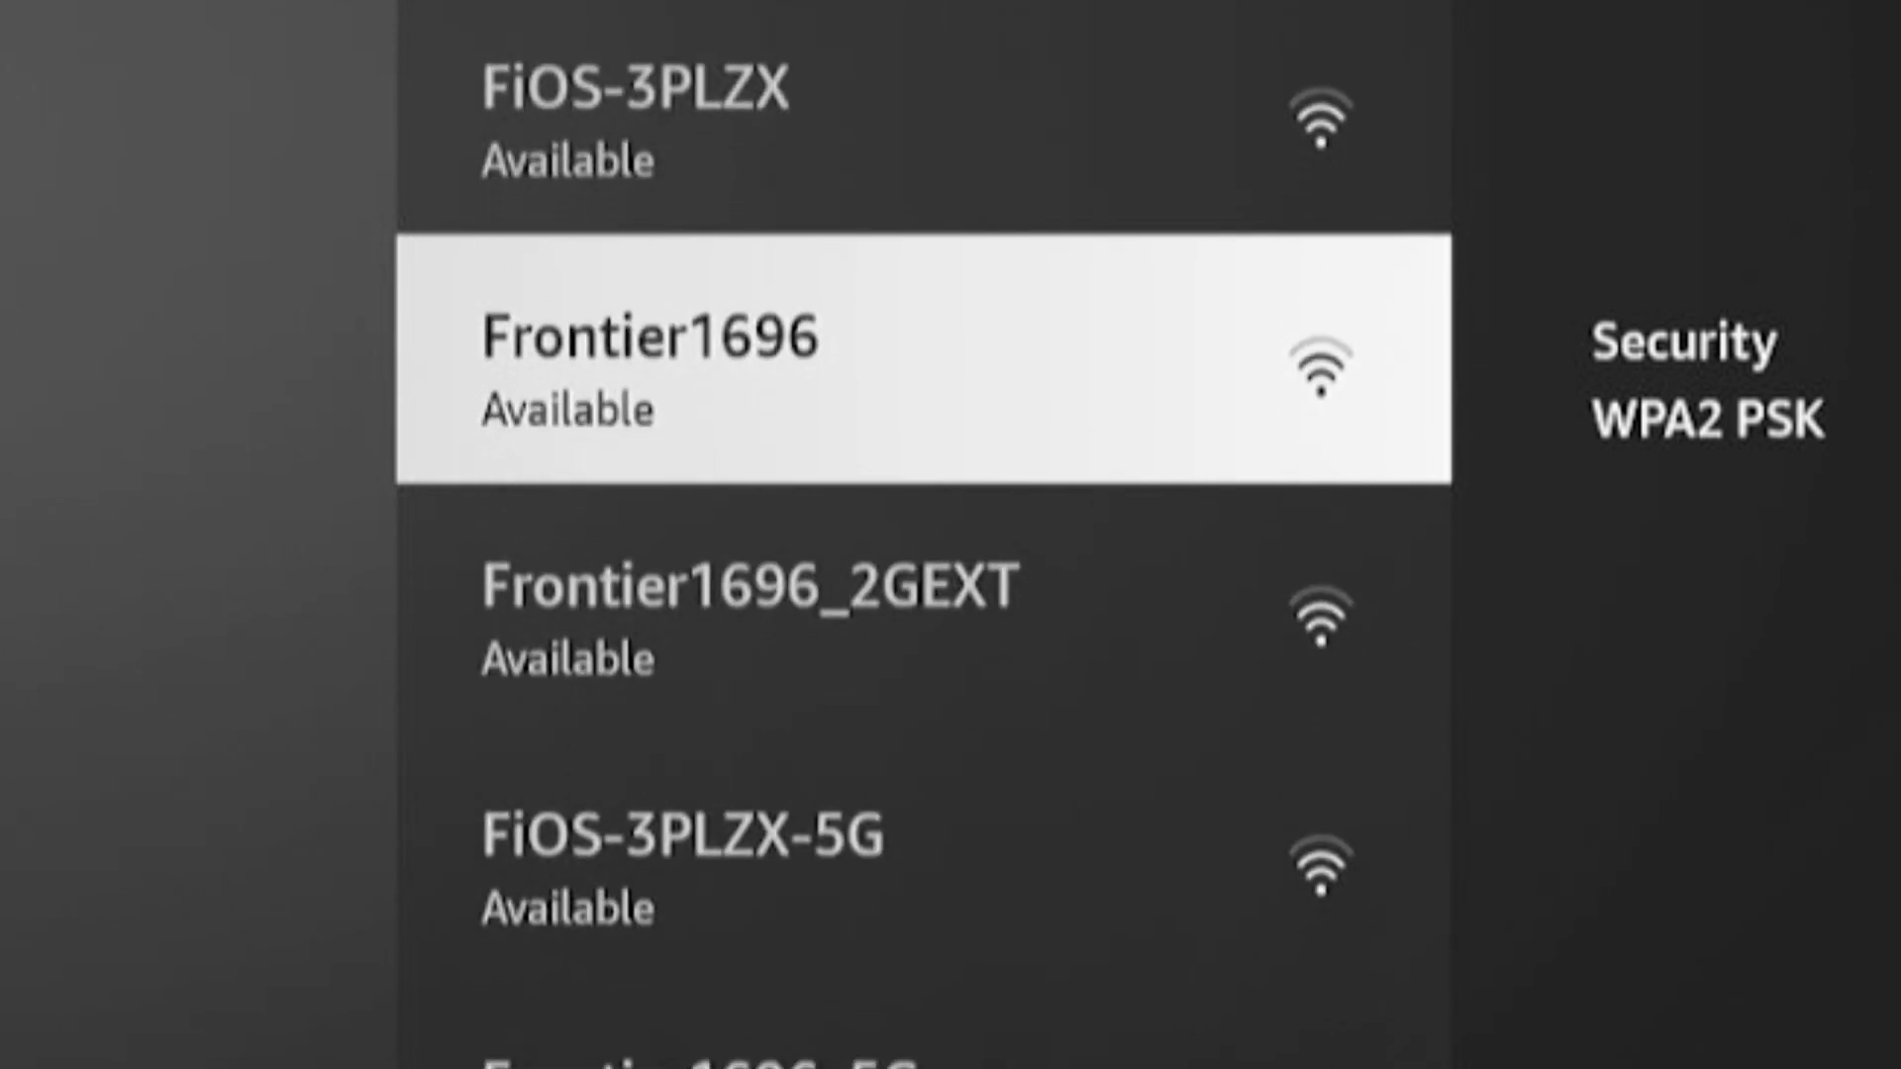
{"action": "key", "text": "Down"}
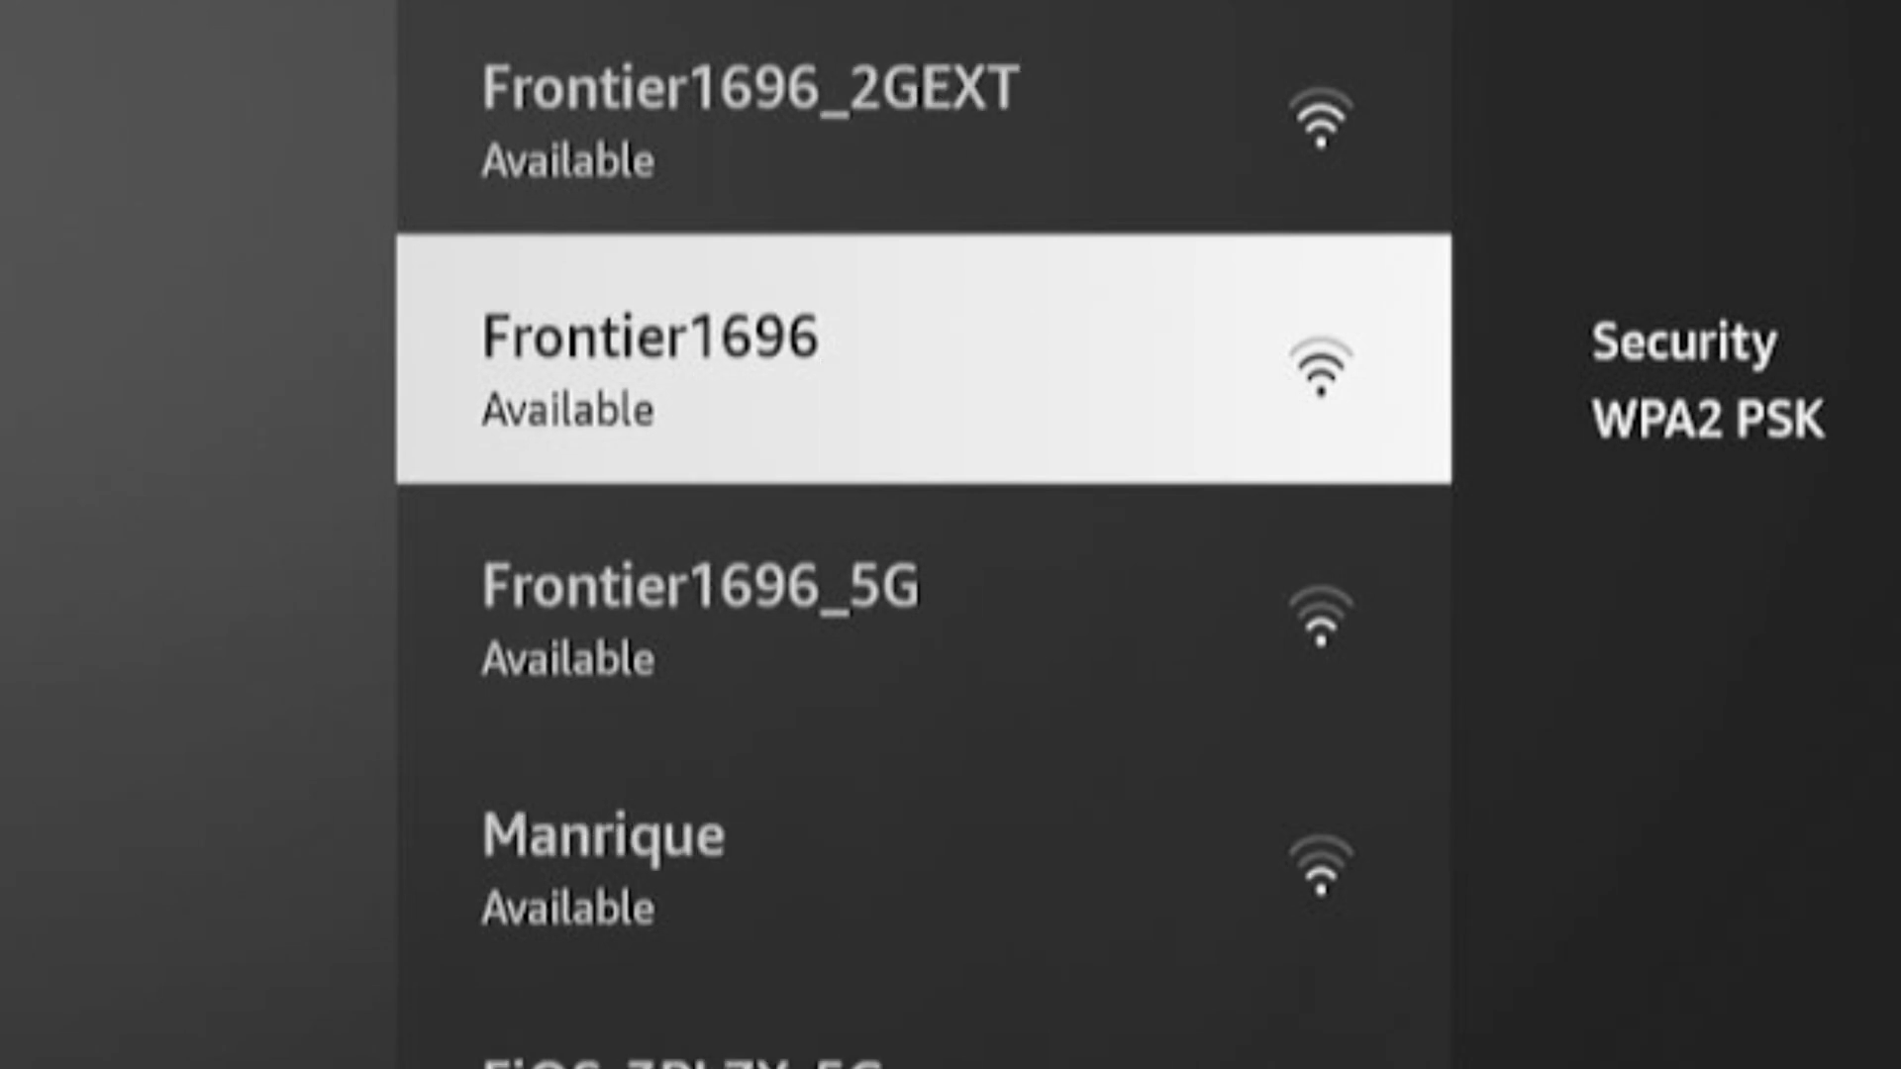
{"action": "key", "text": "Up"}
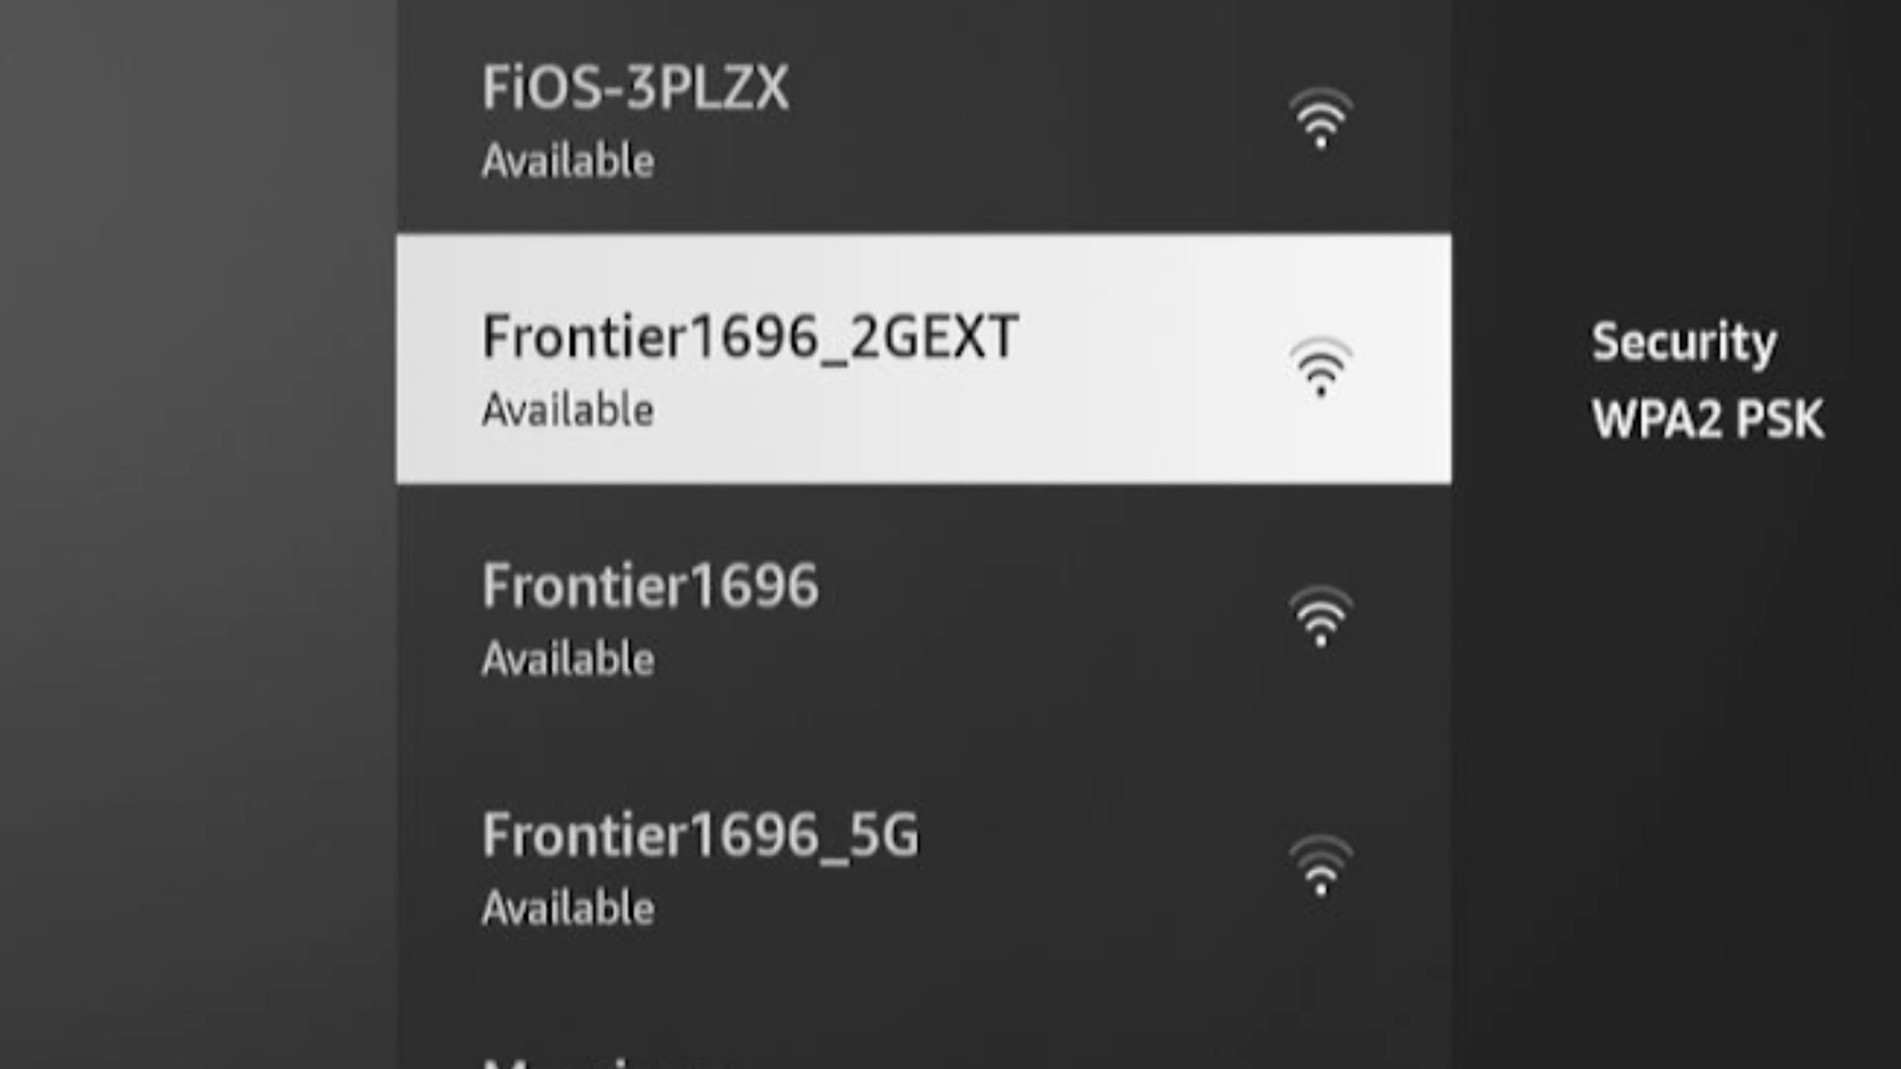
{"action": "key", "text": "Down"}
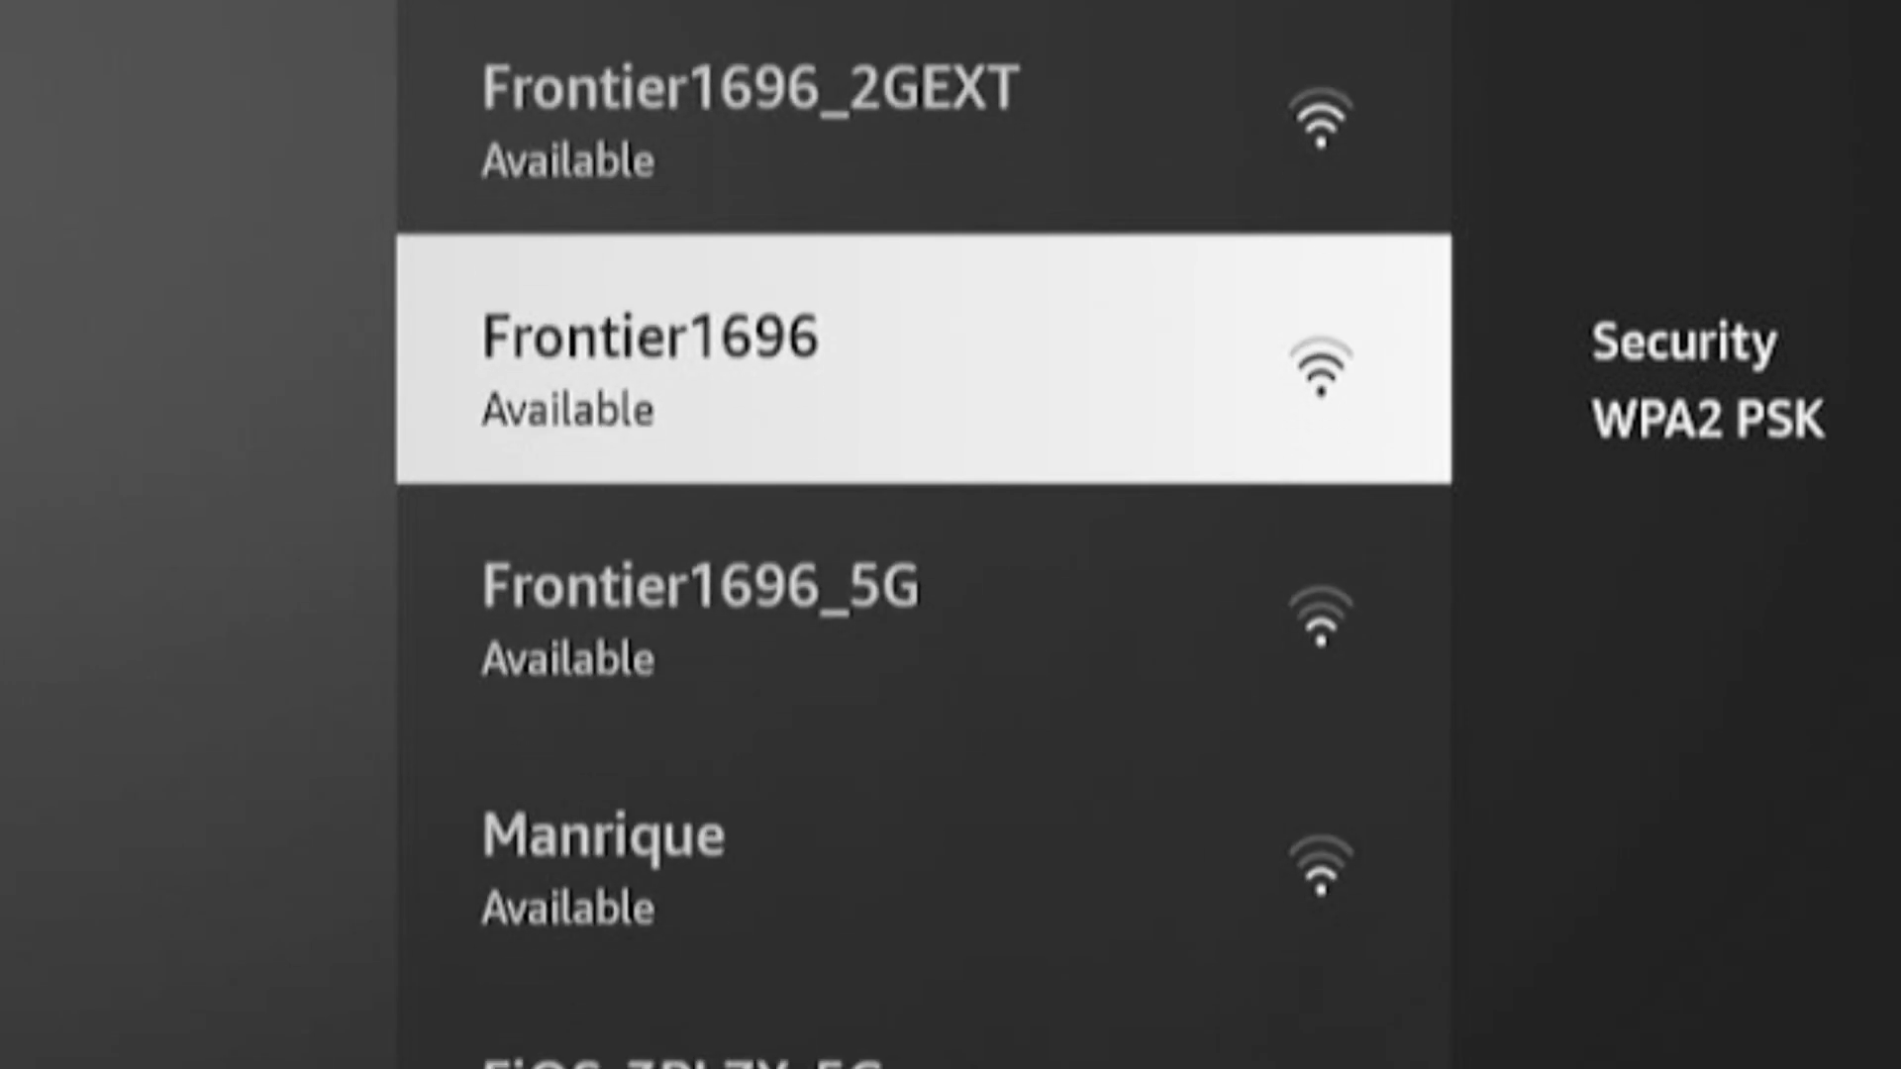
{"action": "key", "text": "Down"}
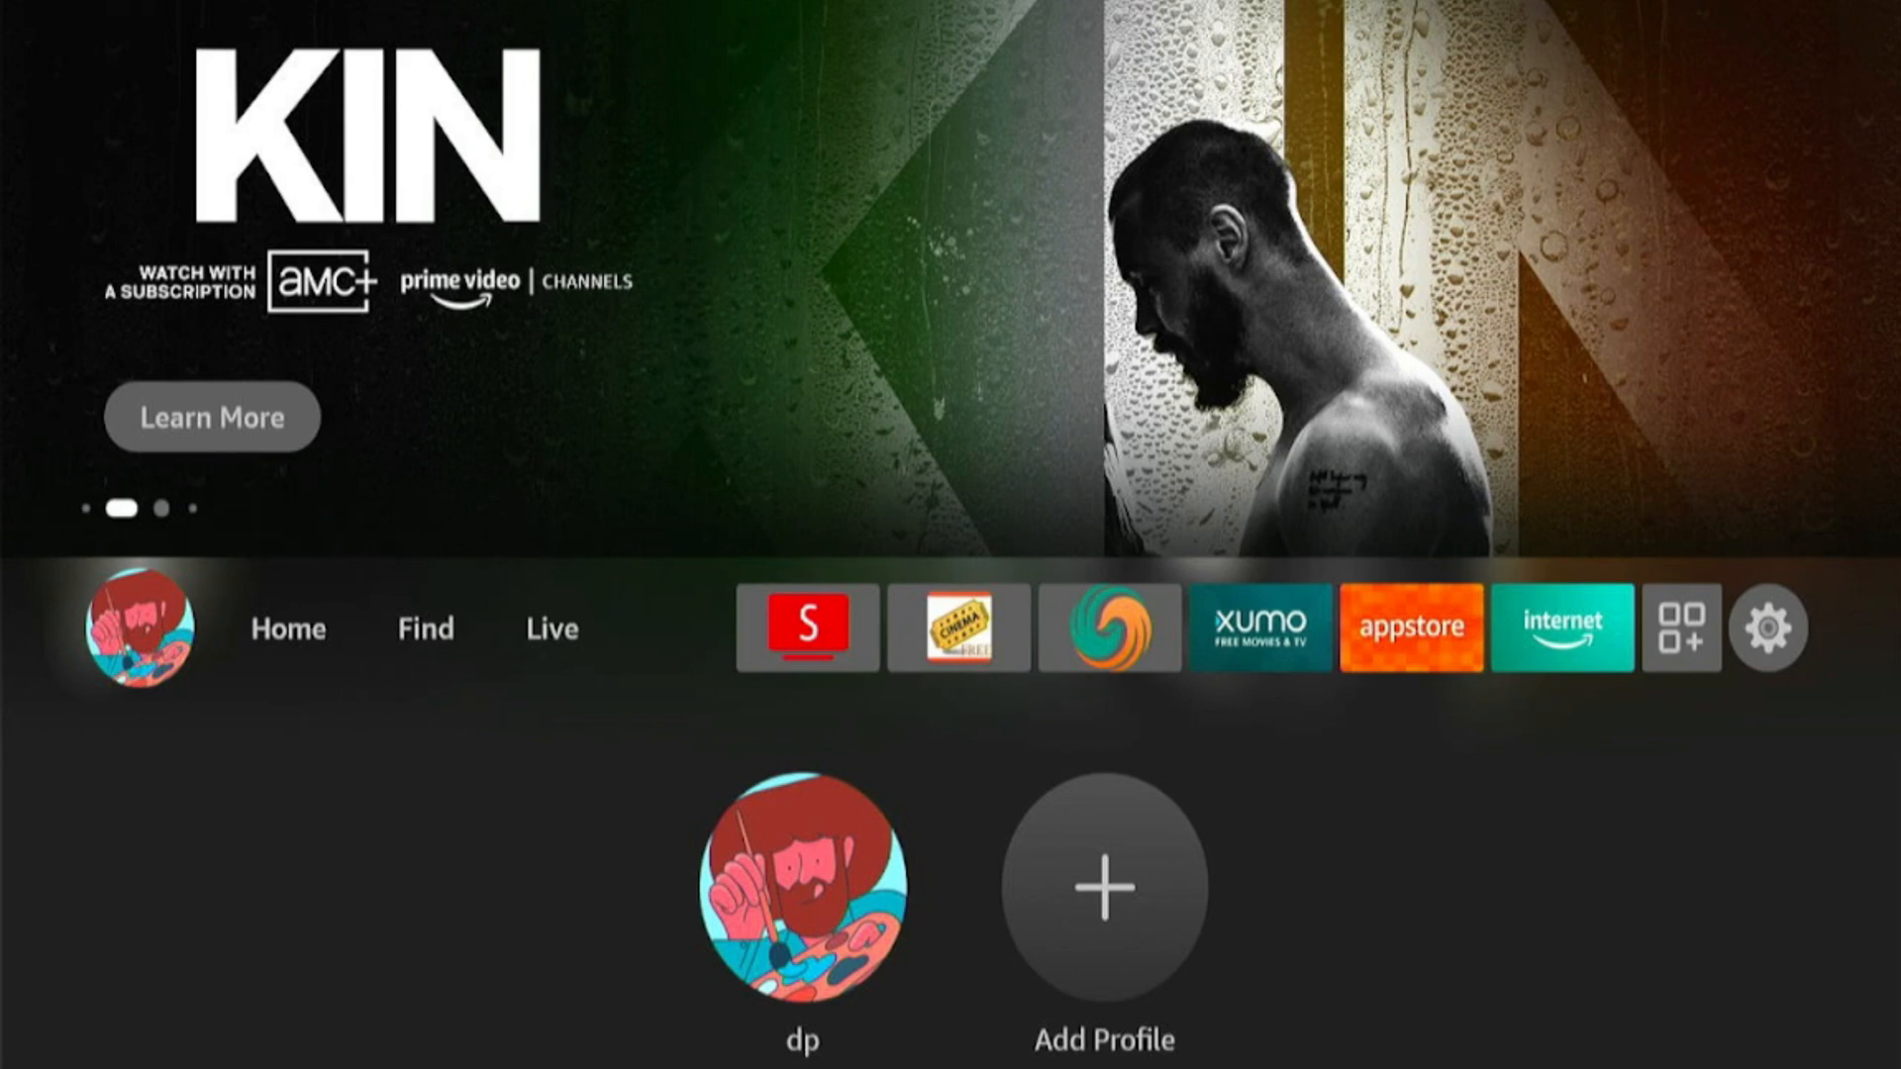
- Reach the Search page under Find from the home screen
{"action": "key", "text": "Right"}
{"action": "key", "text": "Right"}
{"action": "key", "text": "Right"}
{"action": "key", "text": "Left"}
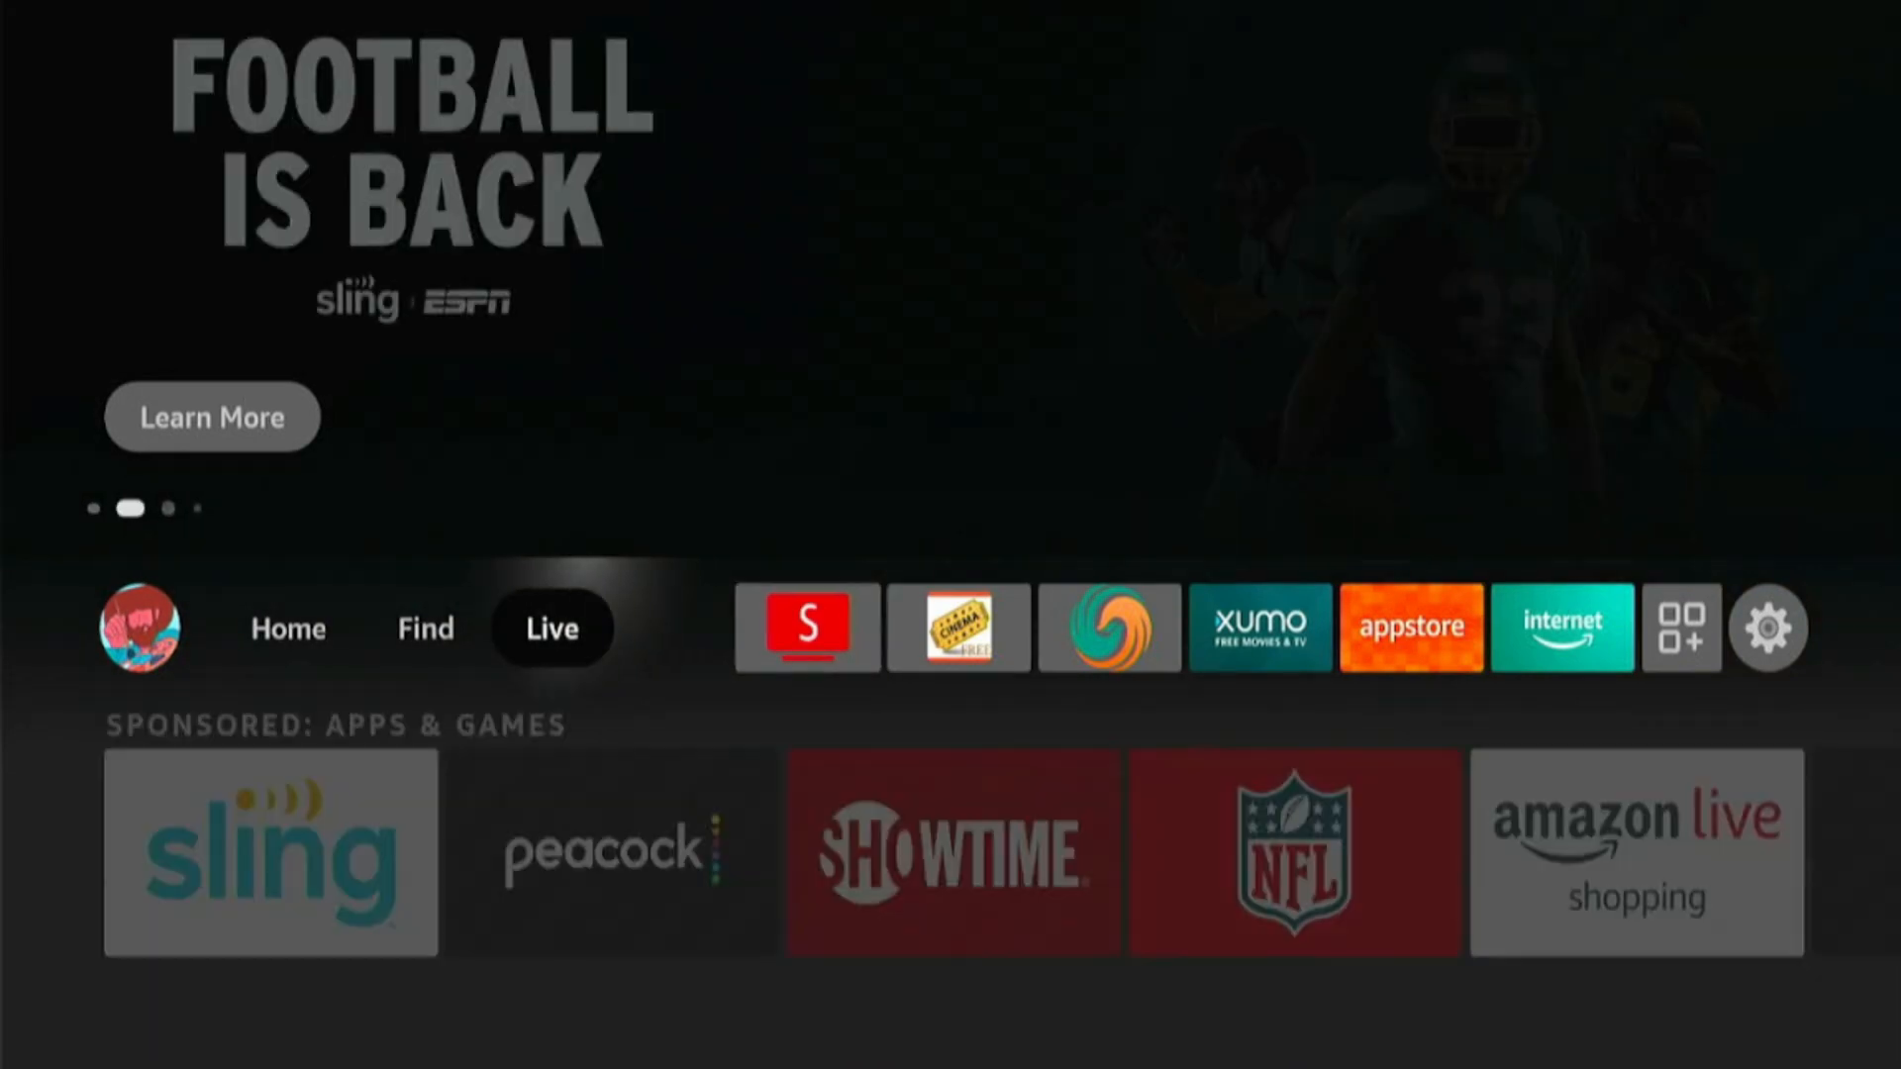
{"action": "key", "text": "Down"}
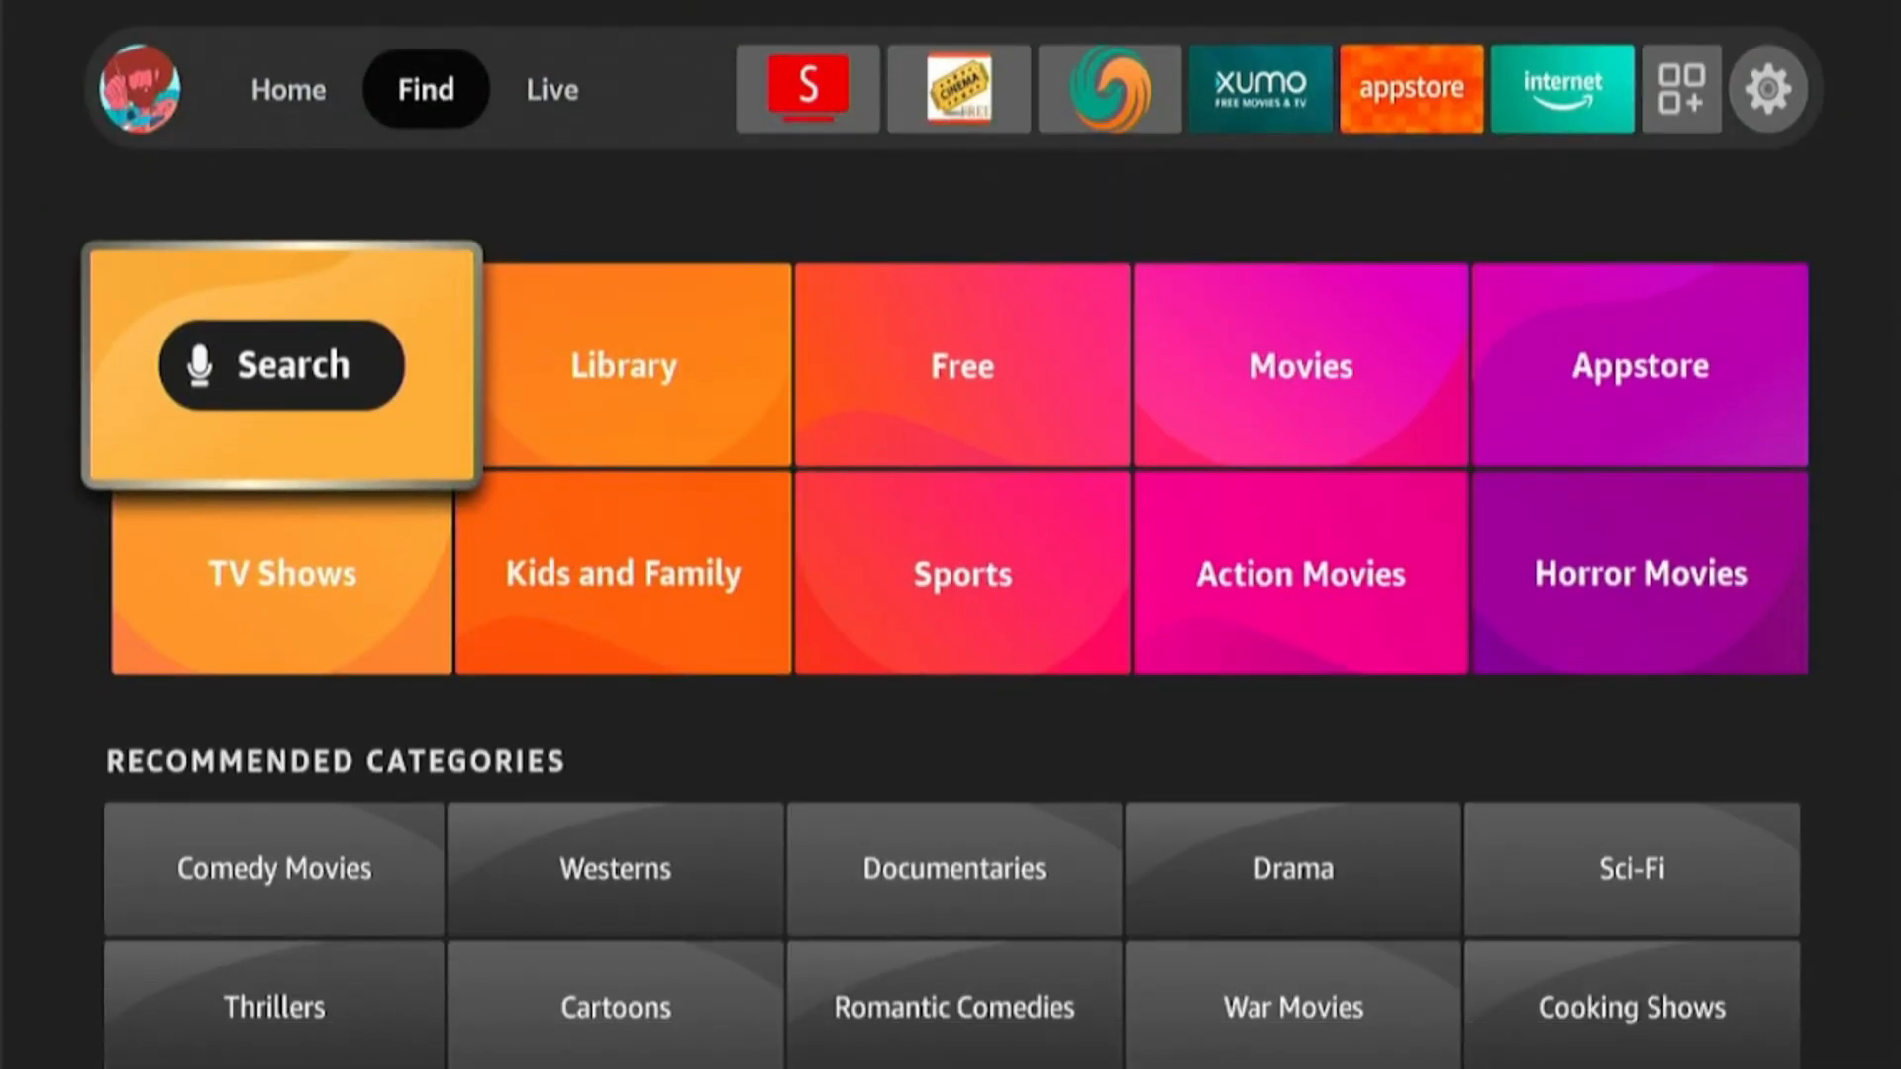
{"action": "key", "text": "Return"}
- Spell 'Back' on the on-screen keyboard and choose the Background Apps And Process List suggestion
{"action": "key", "text": "Right"}
{"action": "key", "text": "Right"}
{"action": "key", "text": "Right"}
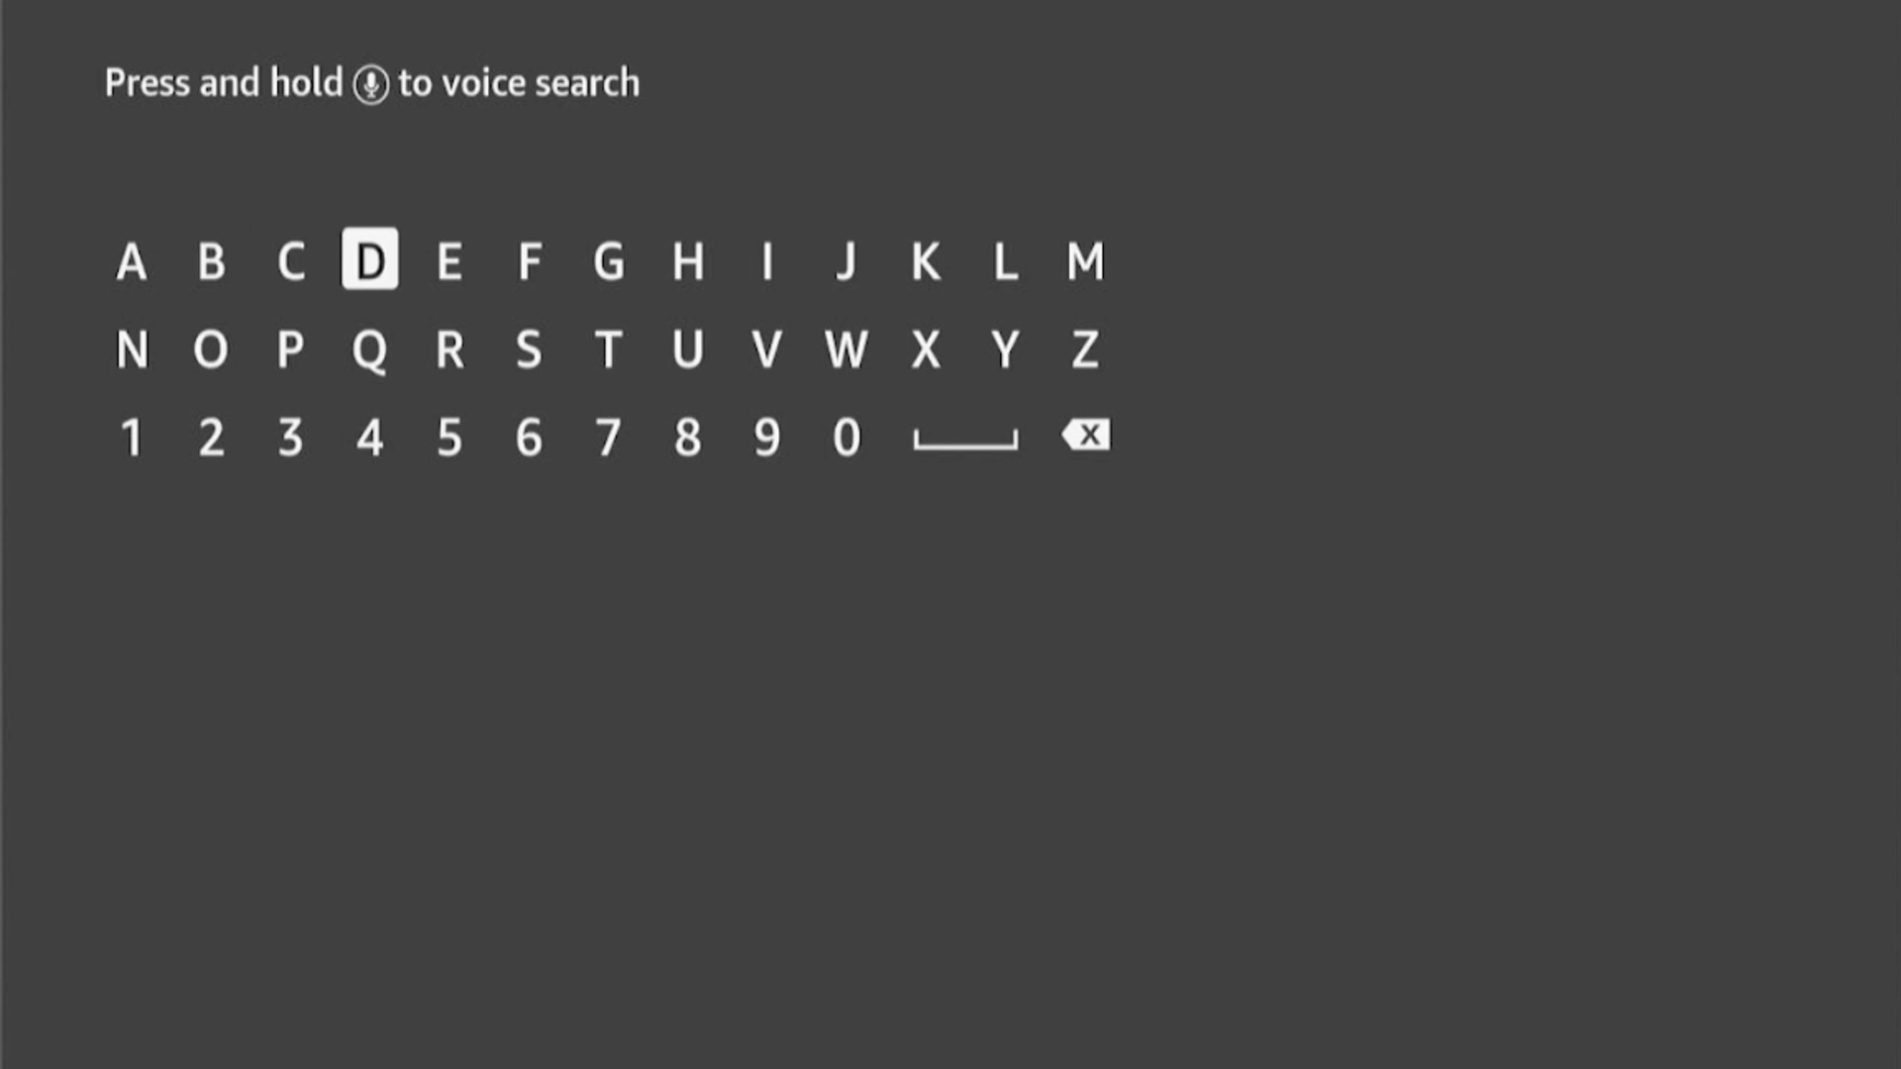
{"action": "key", "text": "Left"}
{"action": "key", "text": "Left"}
{"action": "key", "text": "Return"}
{"action": "key", "text": "Left"}
{"action": "key", "text": "Return"}
{"action": "key", "text": "Right"}
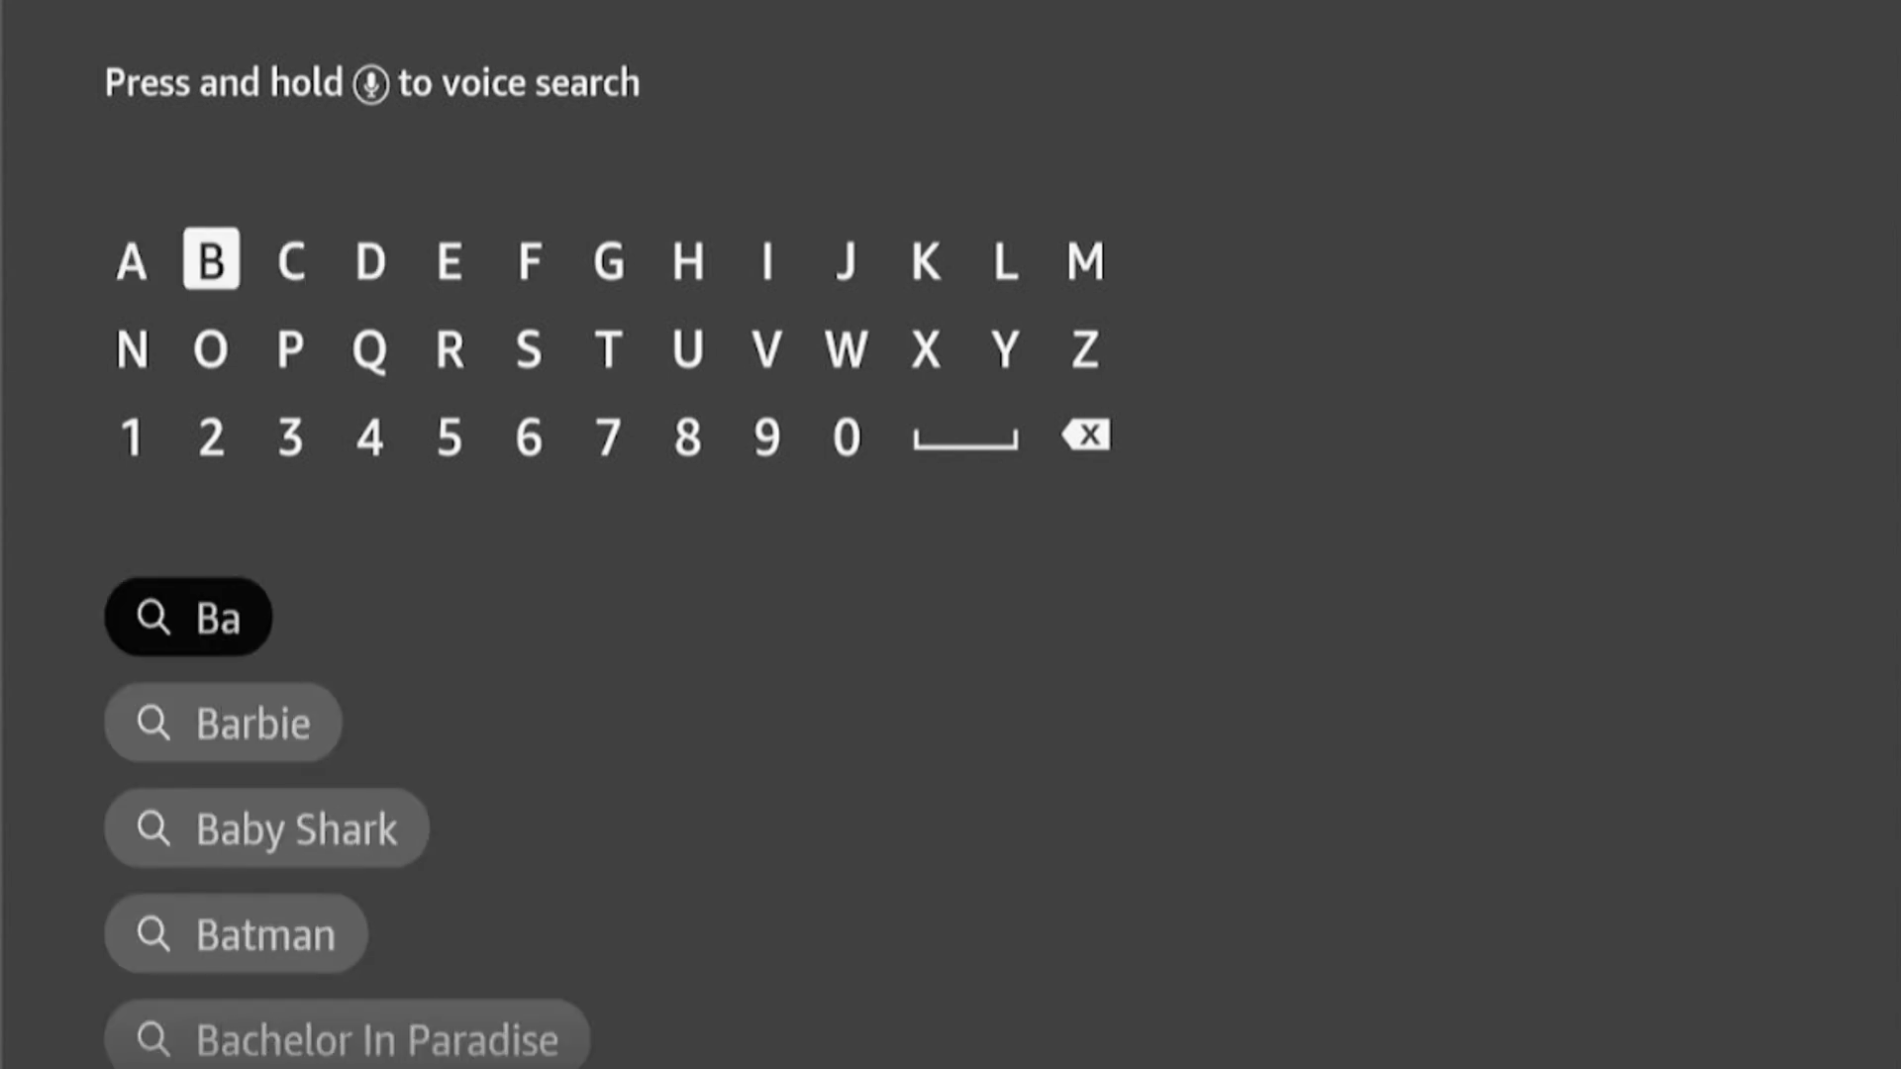
{"action": "key", "text": "Right"}
{"action": "key", "text": "Right"}
{"action": "key", "text": "Left"}
{"action": "key", "text": "Return"}
{"action": "key", "text": "Right"}
{"action": "key", "text": "Right"}
{"action": "key", "text": "Right"}
{"action": "key", "text": "Return"}
{"action": "key", "text": "Down"}
{"action": "key", "text": "Down"}
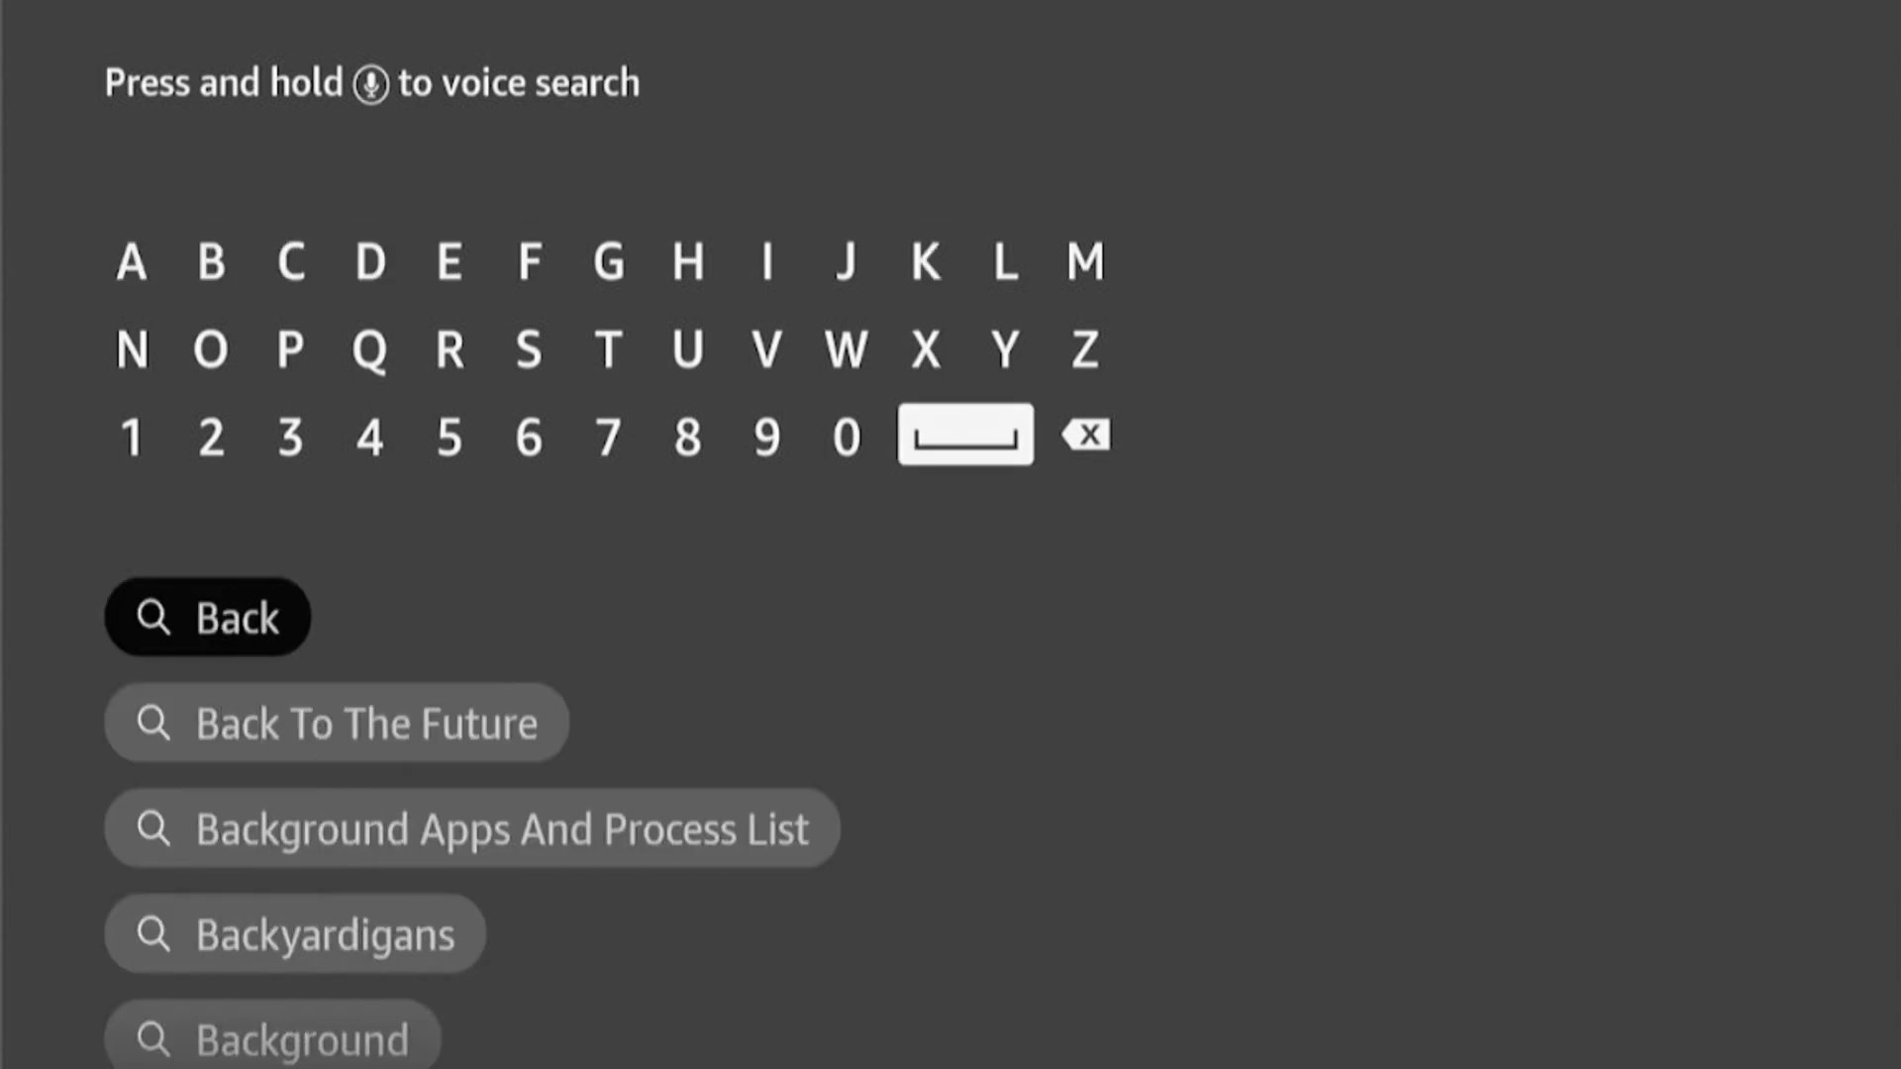
{"action": "key", "text": "Down"}
{"action": "key", "text": "Down"}
{"action": "key", "text": "Down"}
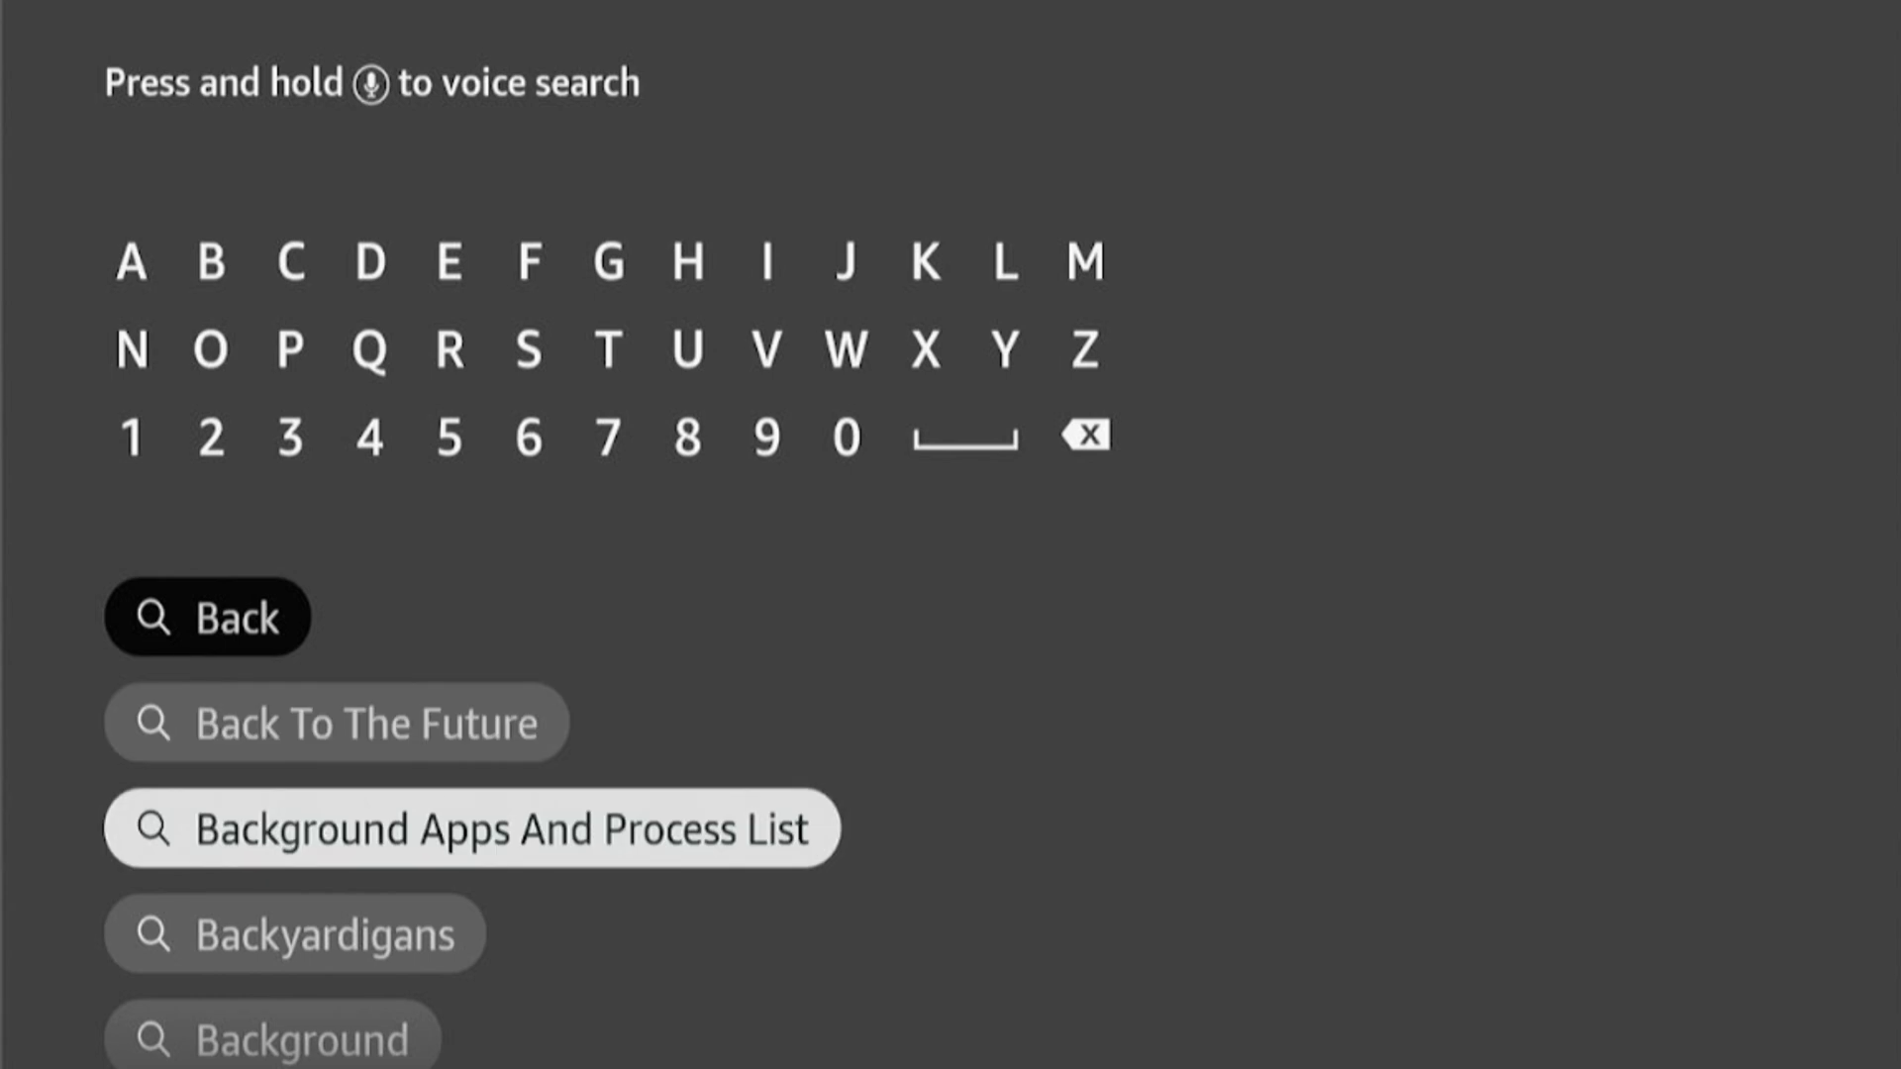
{"action": "key", "text": "Return"}
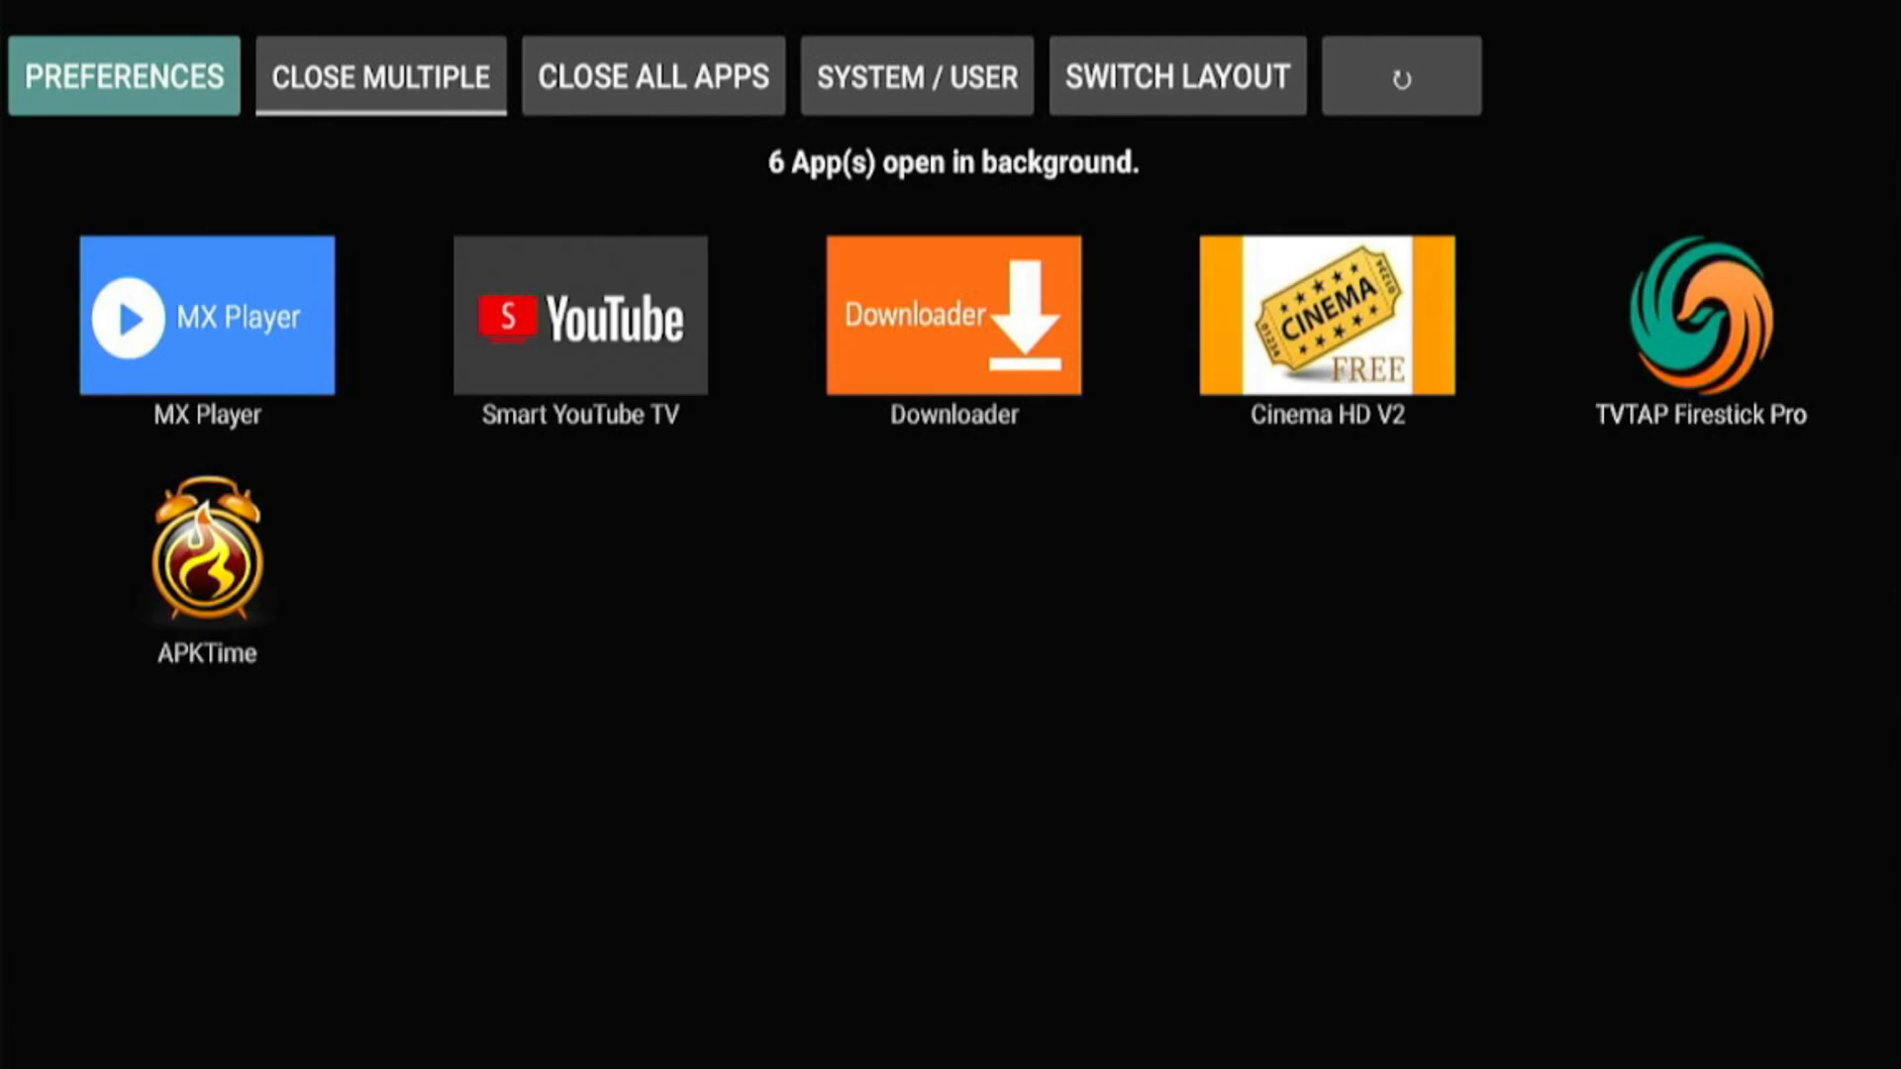
{"action": "key", "text": "Down"}
{"action": "key", "text": "Right"}
{"action": "key", "text": "Right"}
{"action": "key", "text": "Right"}
{"action": "key", "text": "Right"}
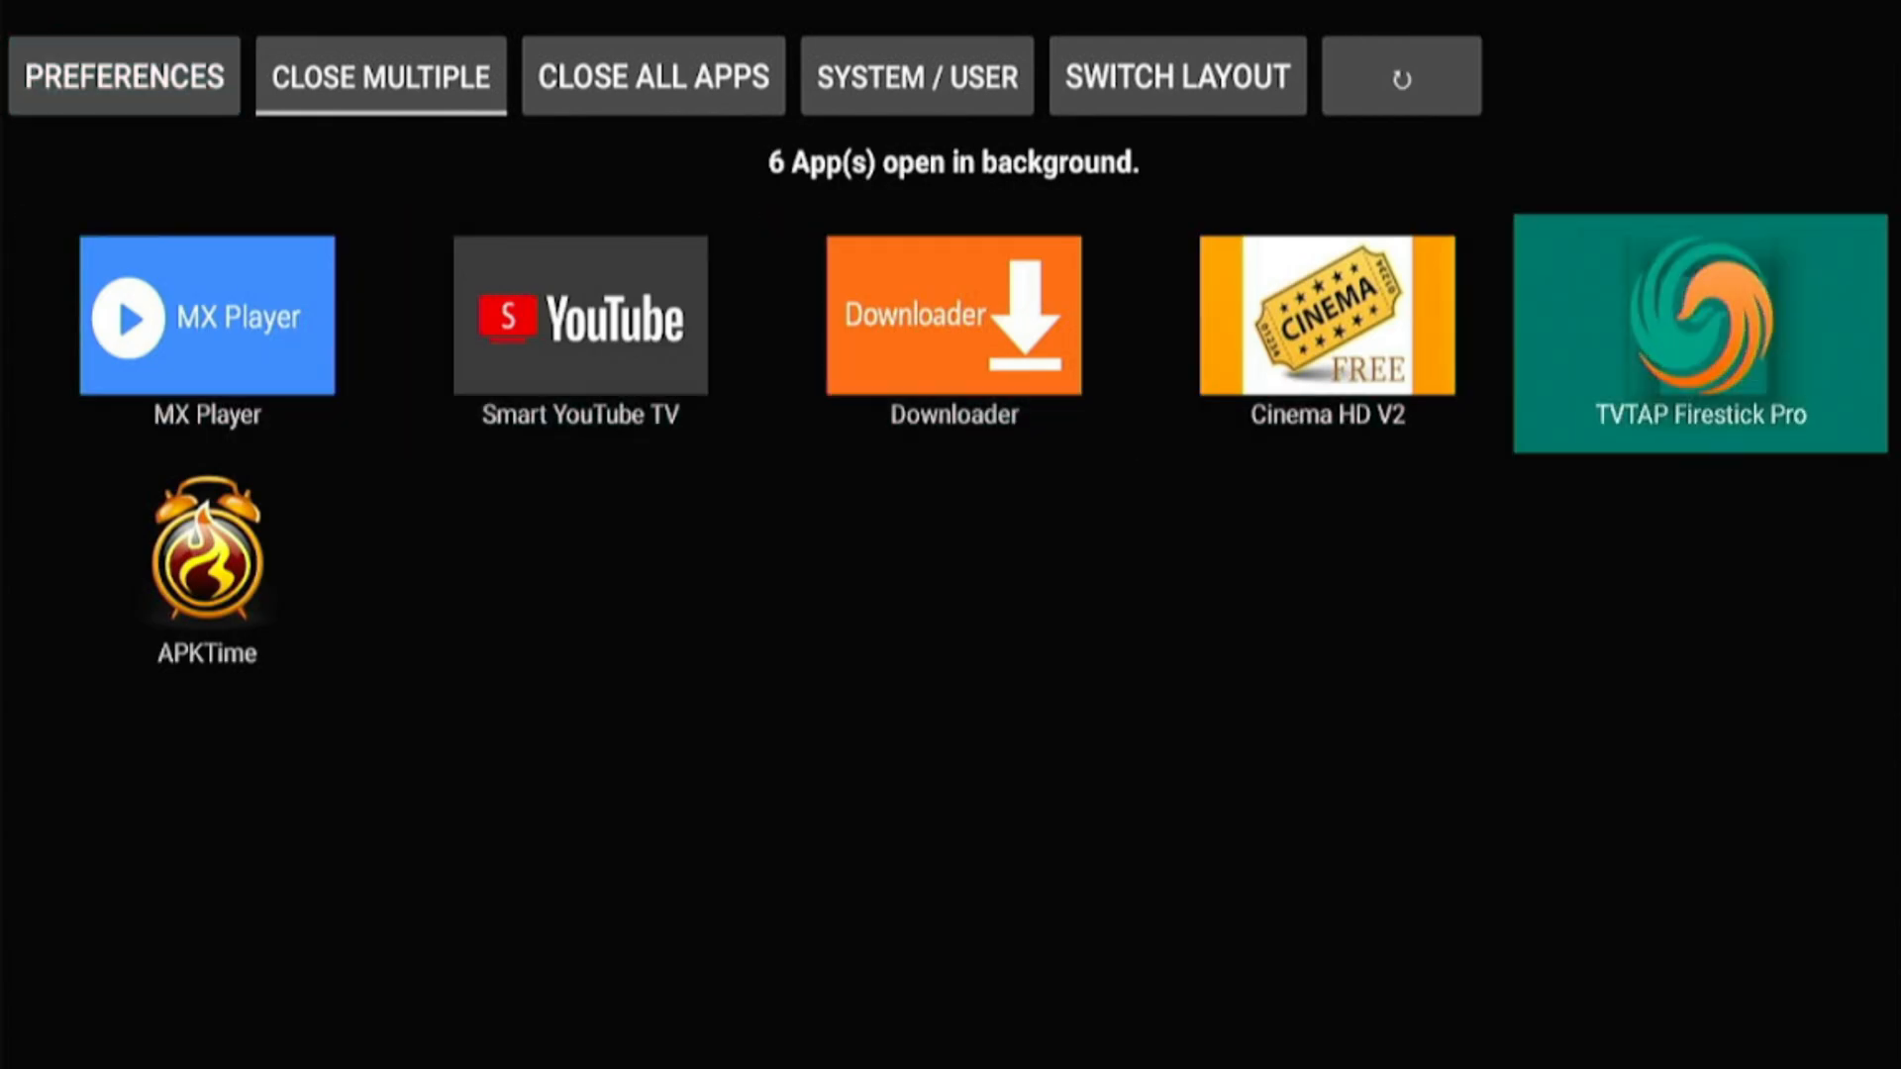
{"action": "key", "text": "Left"}
{"action": "key", "text": "Left"}
{"action": "key", "text": "Left"}
{"action": "key", "text": "Left"}
{"action": "key", "text": "Down"}
{"action": "key", "text": "Up"}
{"action": "key", "text": "Right"}
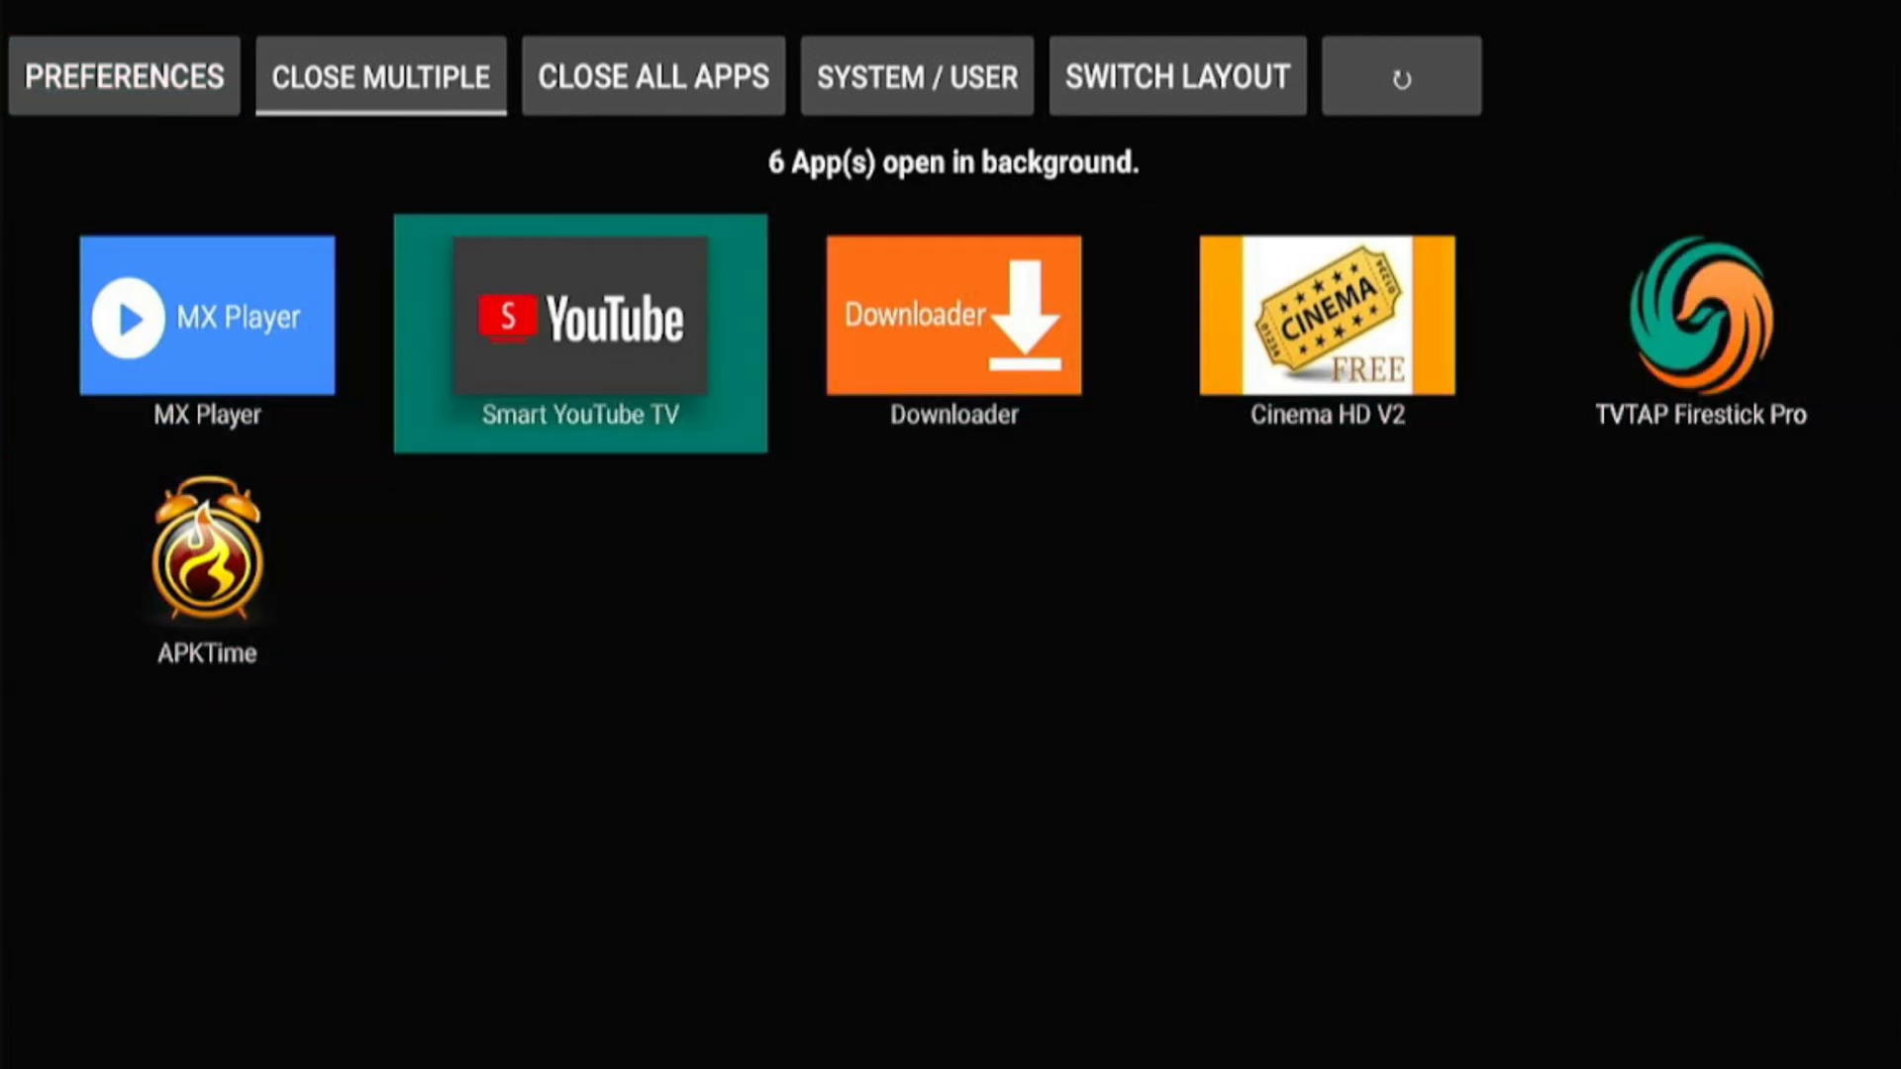
{"action": "key", "text": "Right"}
{"action": "key", "text": "Right"}
{"action": "key", "text": "Right"}
{"action": "key", "text": "Left"}
{"action": "key", "text": "Left"}
{"action": "key", "text": "Left"}
{"action": "key", "text": "Left"}
{"action": "key", "text": "Right"}
{"action": "key", "text": "Right"}
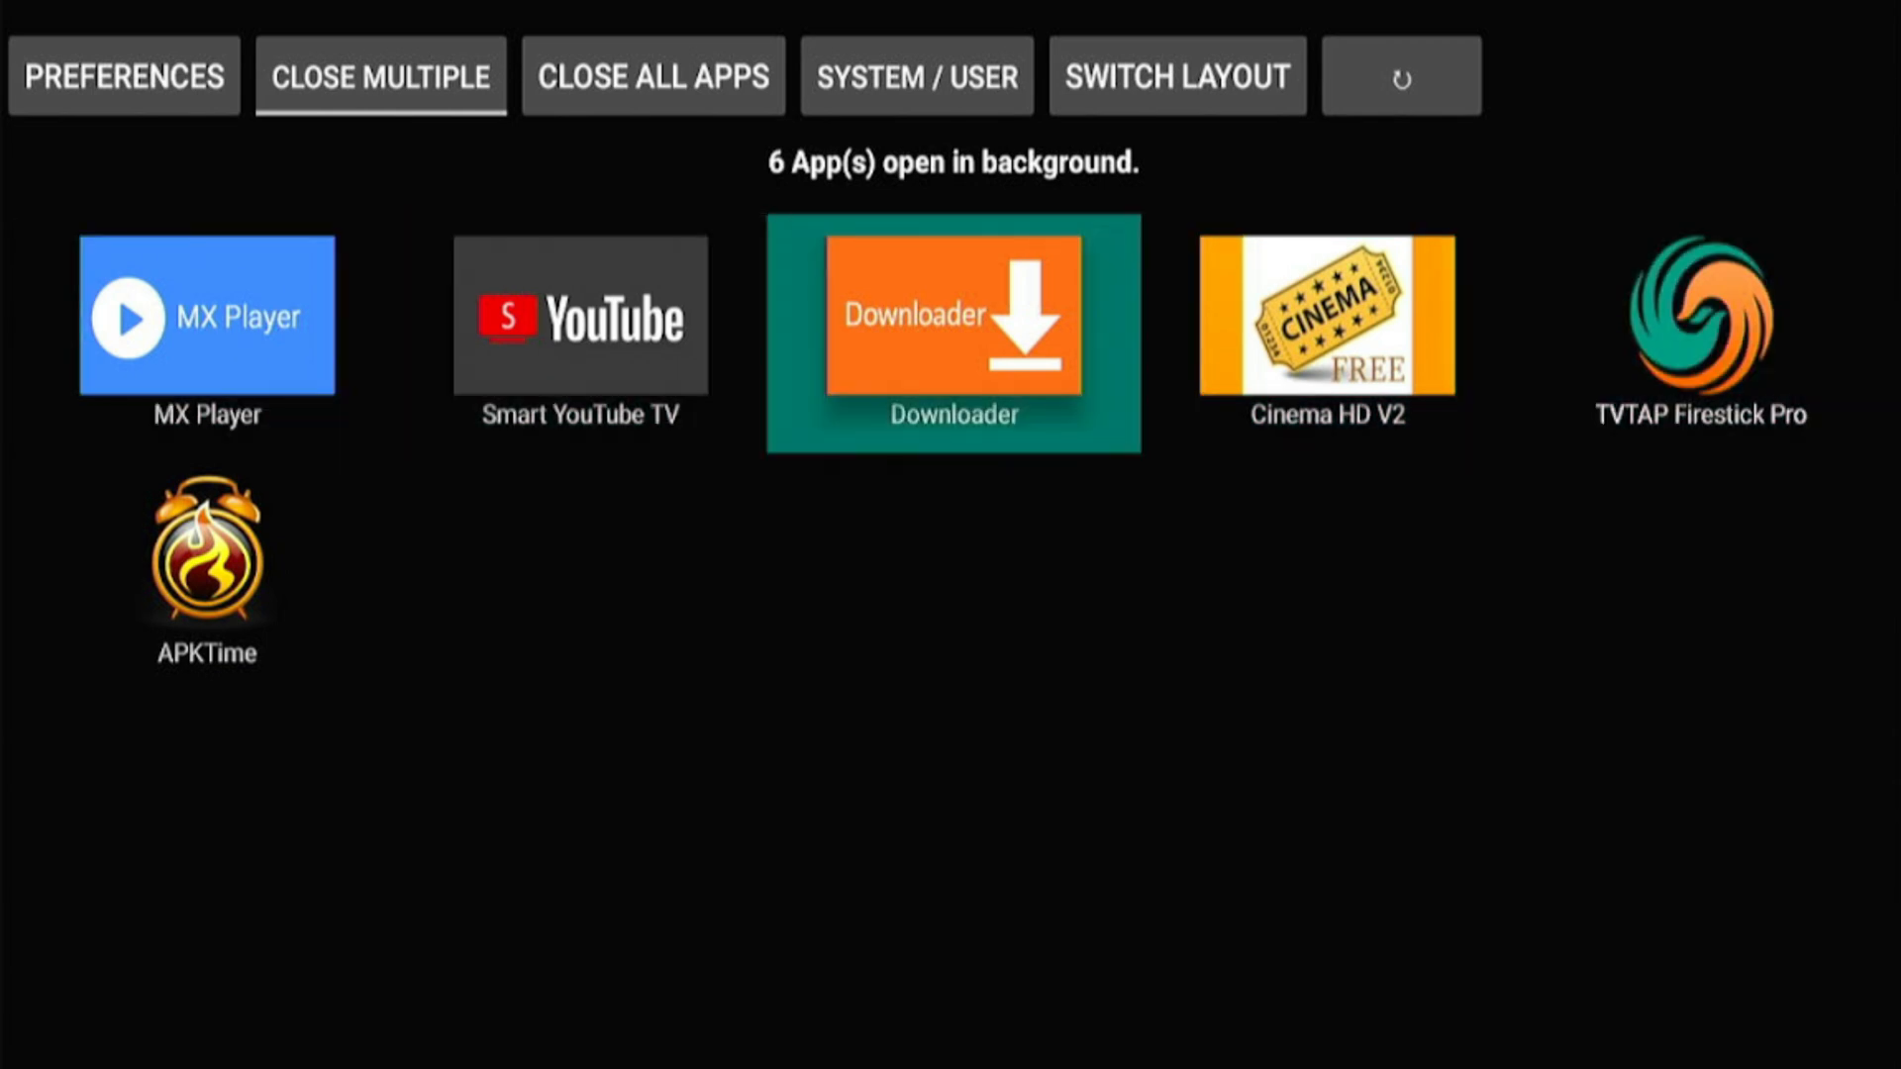
{"action": "key", "text": "Right"}
{"action": "key", "text": "Right"}
{"action": "key", "text": "Left"}
{"action": "key", "text": "Left"}
{"action": "key", "text": "Left"}
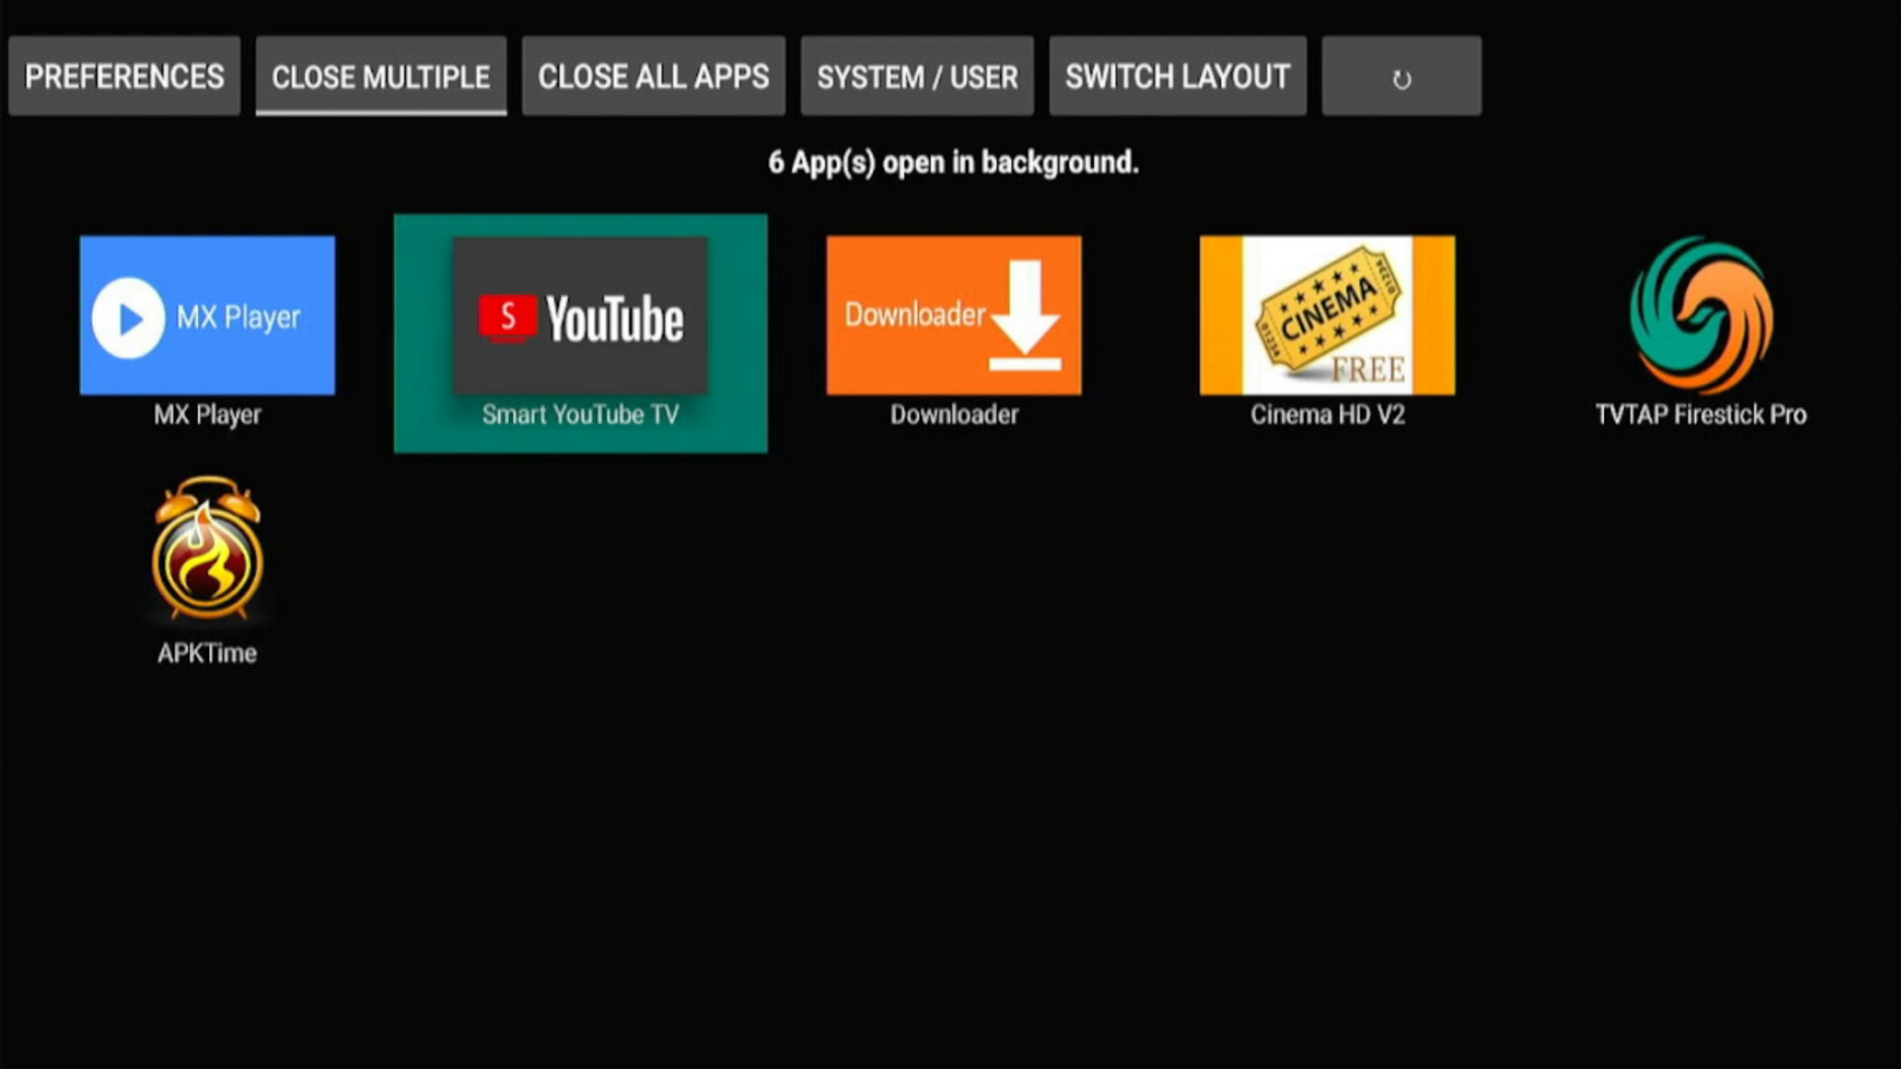
- Select CLOSE ALL APPS, which brings up MX Player's app settings page
{"action": "key", "text": "Left"}
{"action": "key", "text": "Up"}
{"action": "key", "text": "Right"}
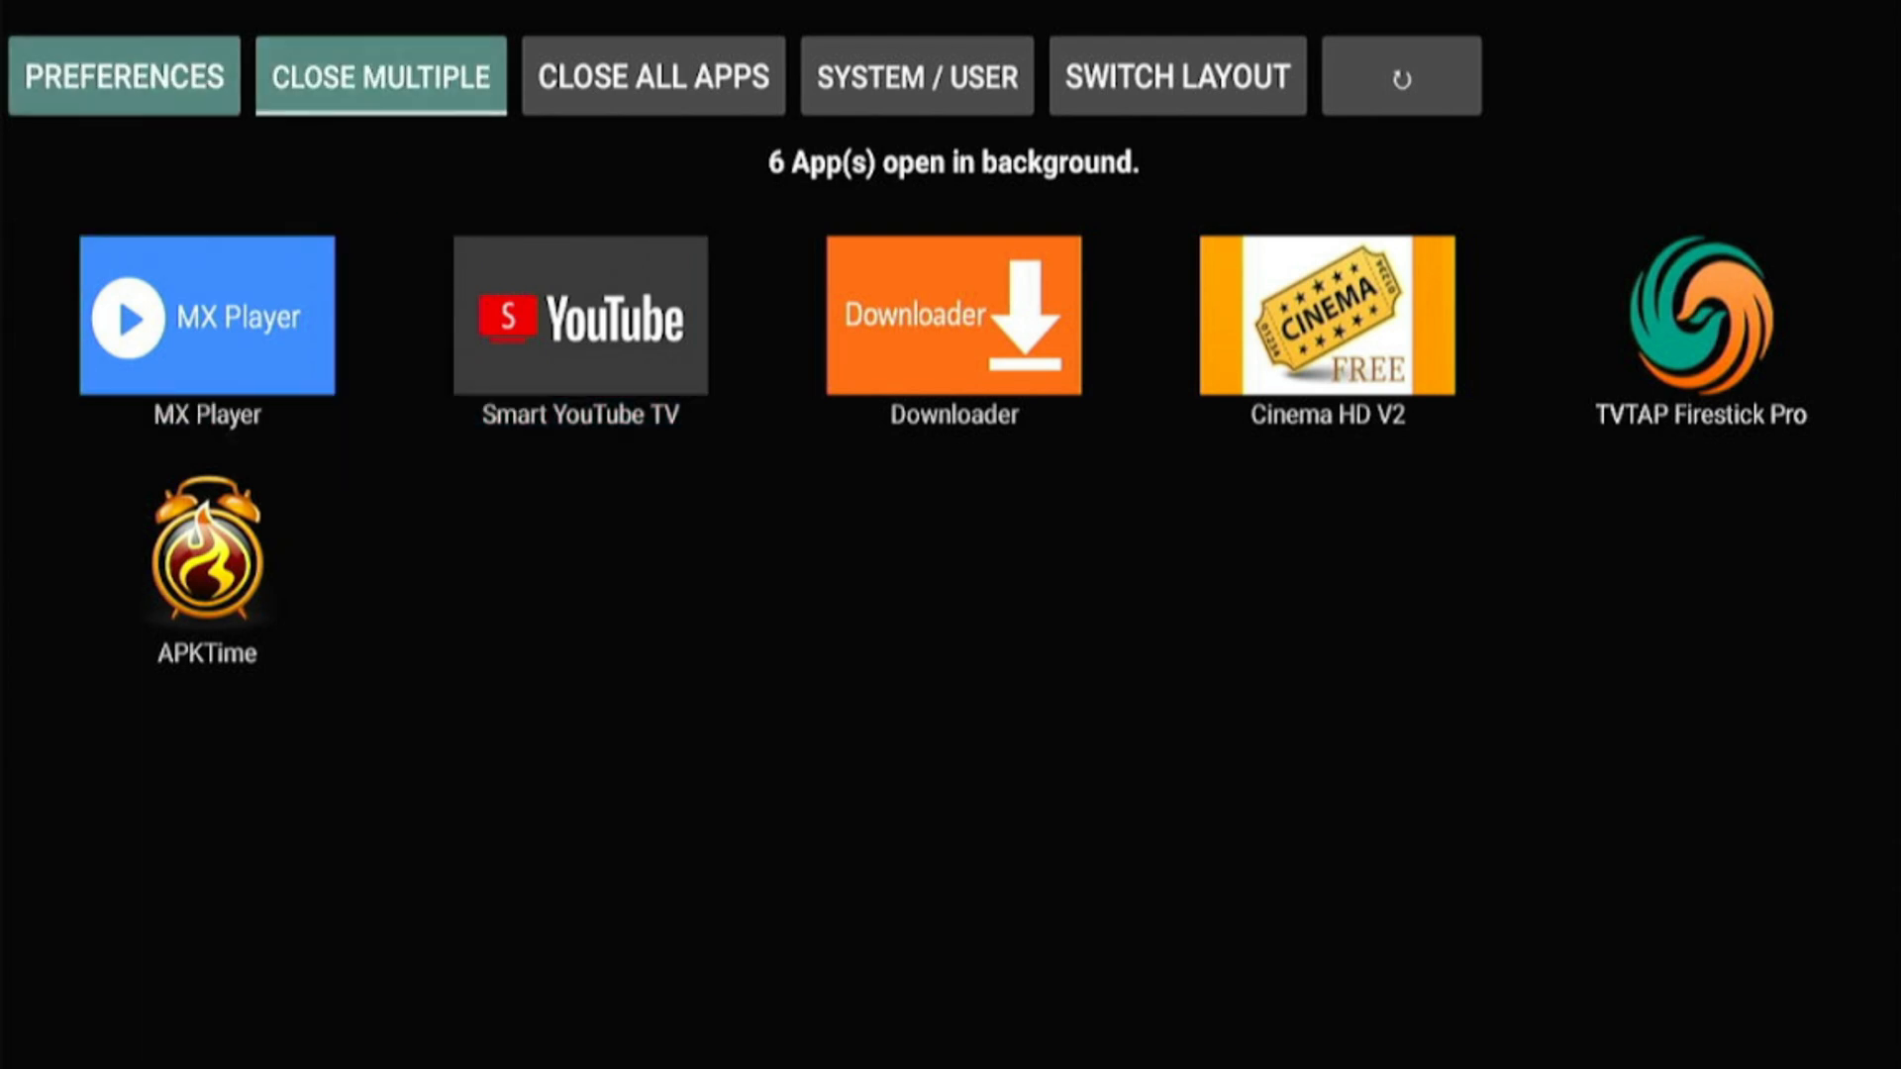
{"action": "key", "text": "Right"}
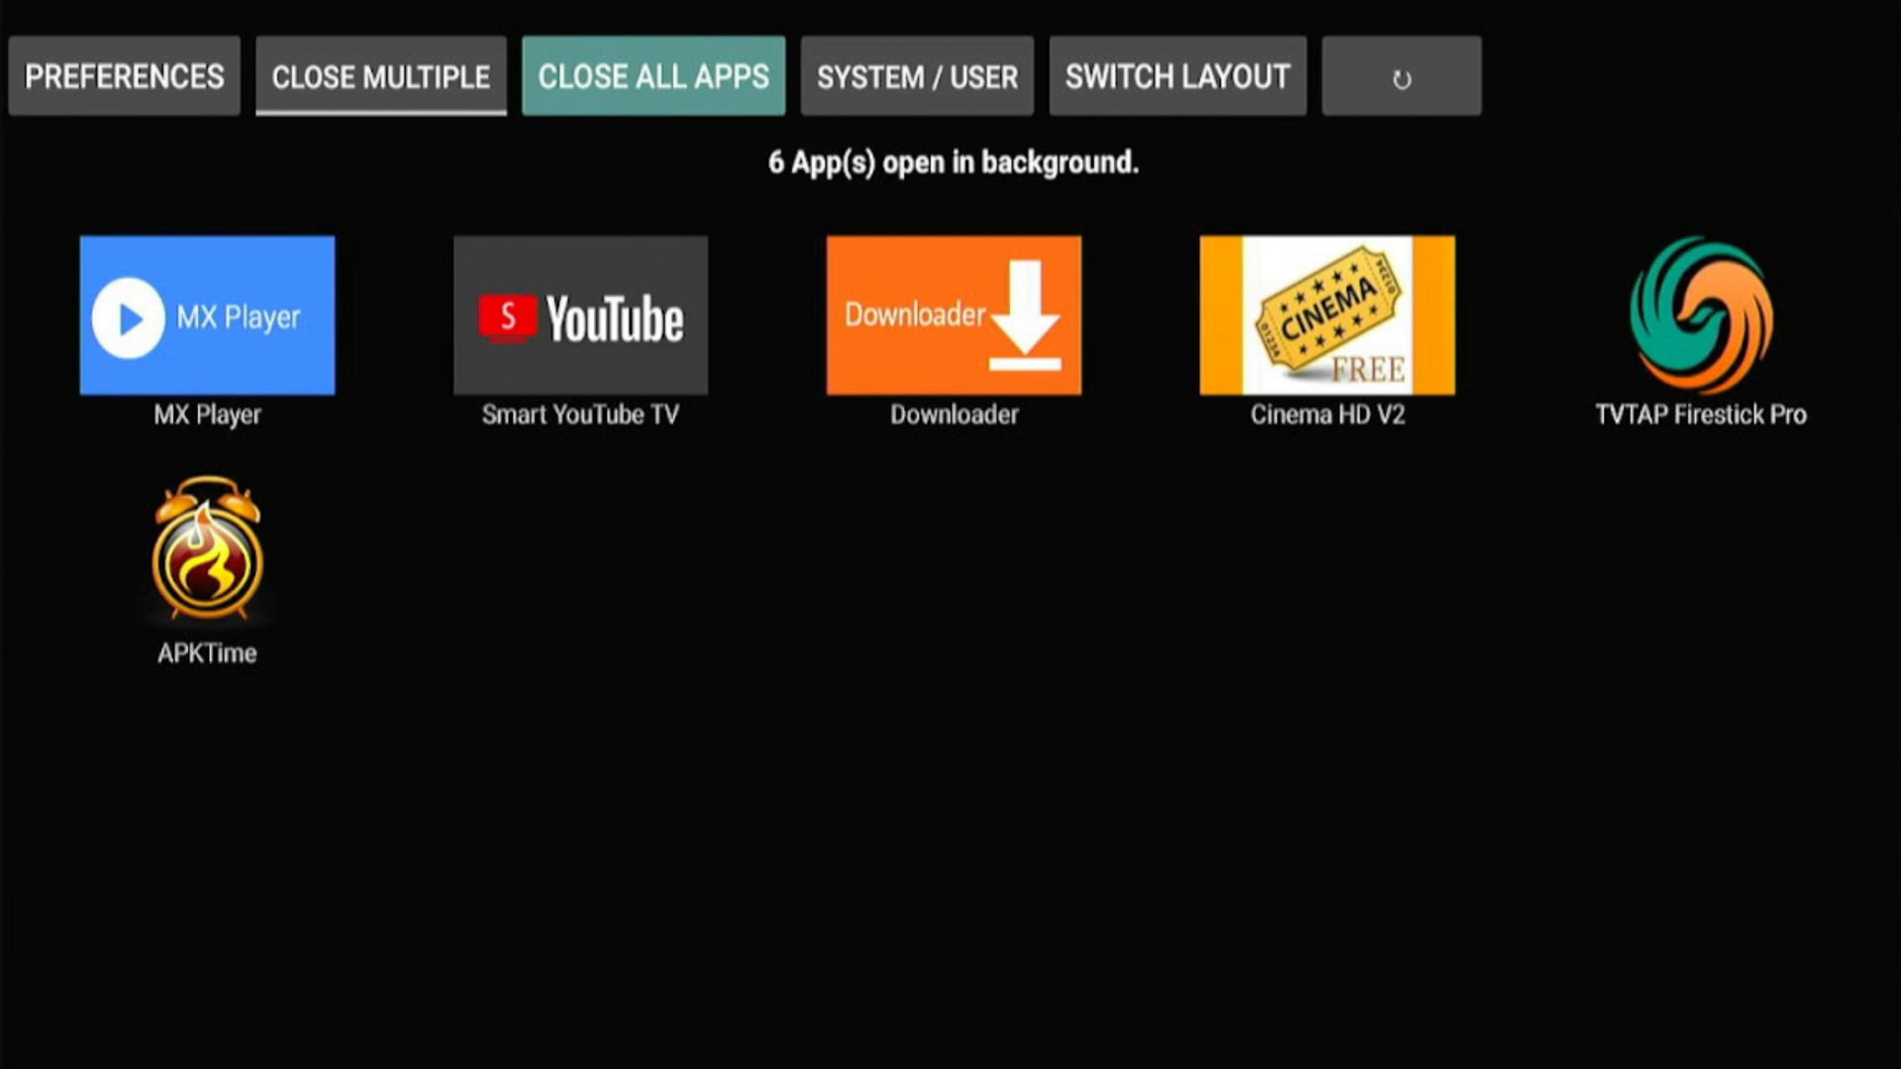
{"action": "key", "text": "Return"}
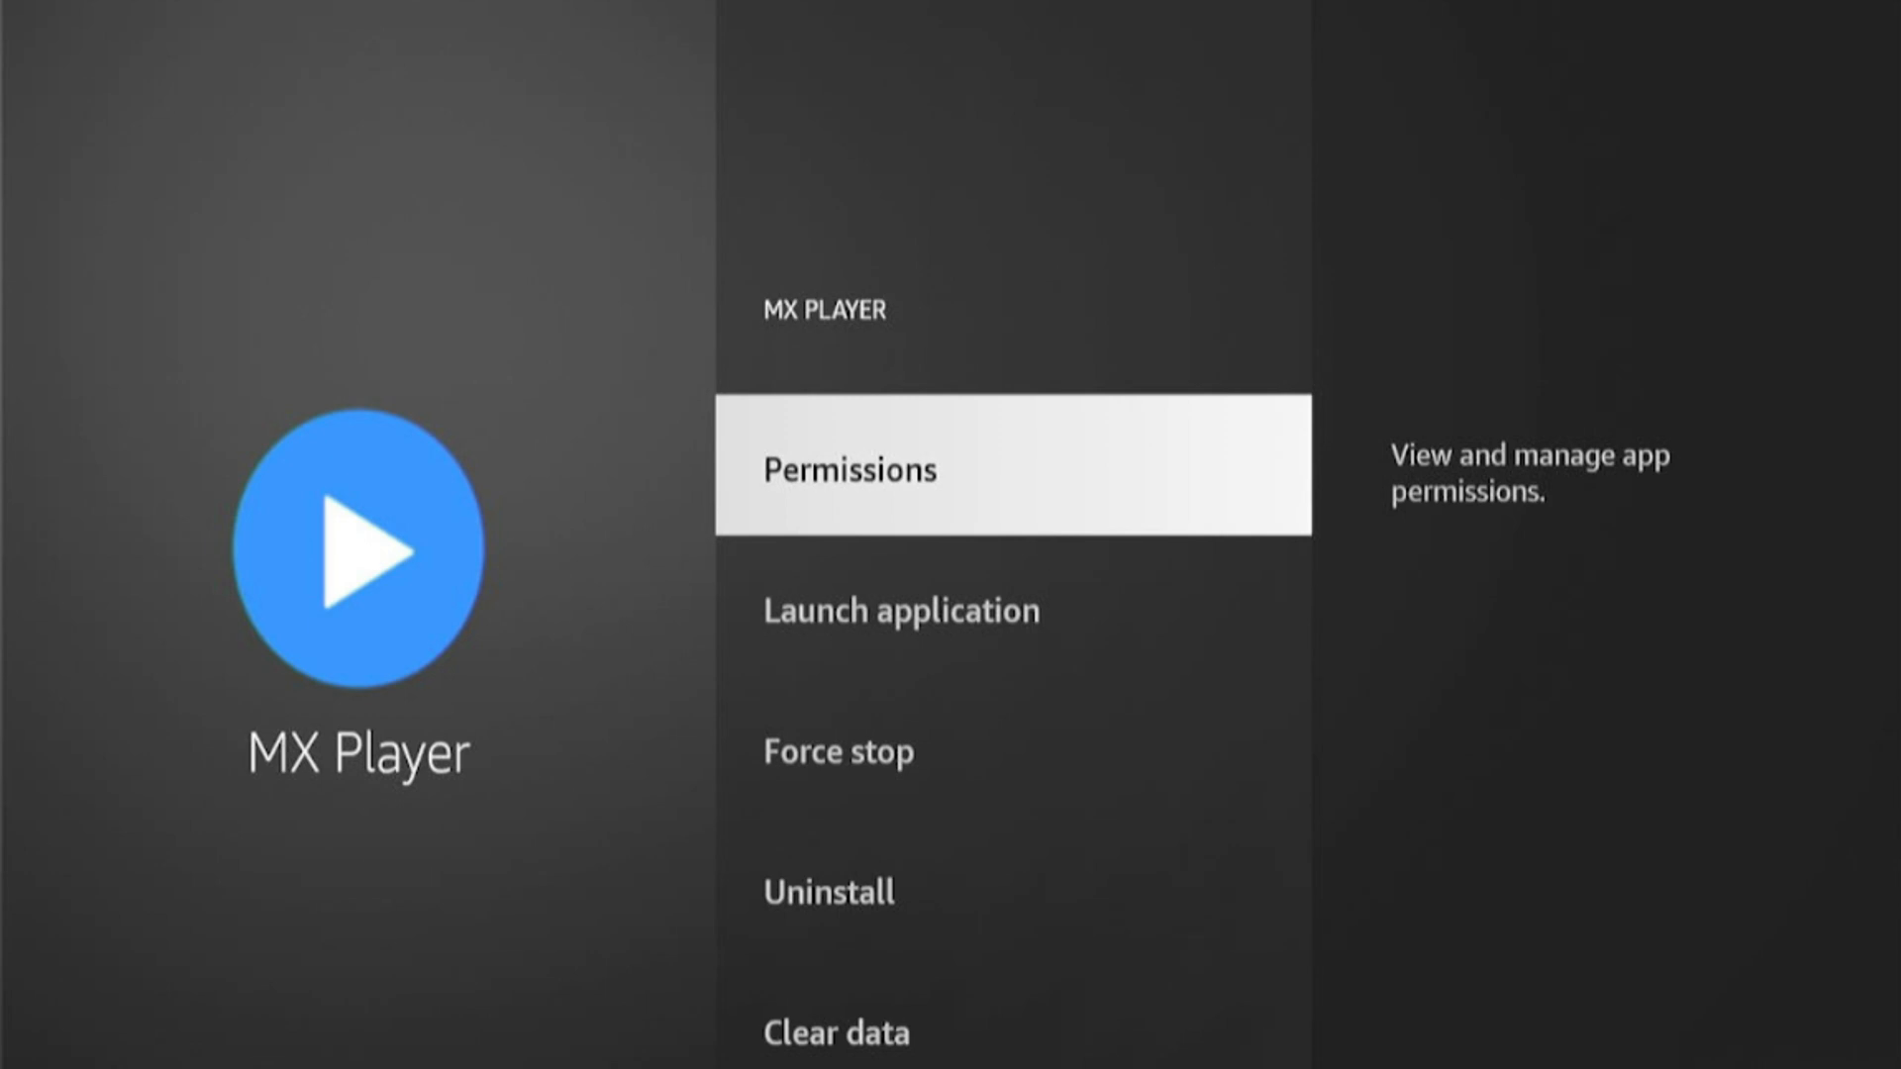
- Clear MX Player's cache down to 0 B from its app settings options
{"action": "key", "text": "Down"}
{"action": "key", "text": "Down"}
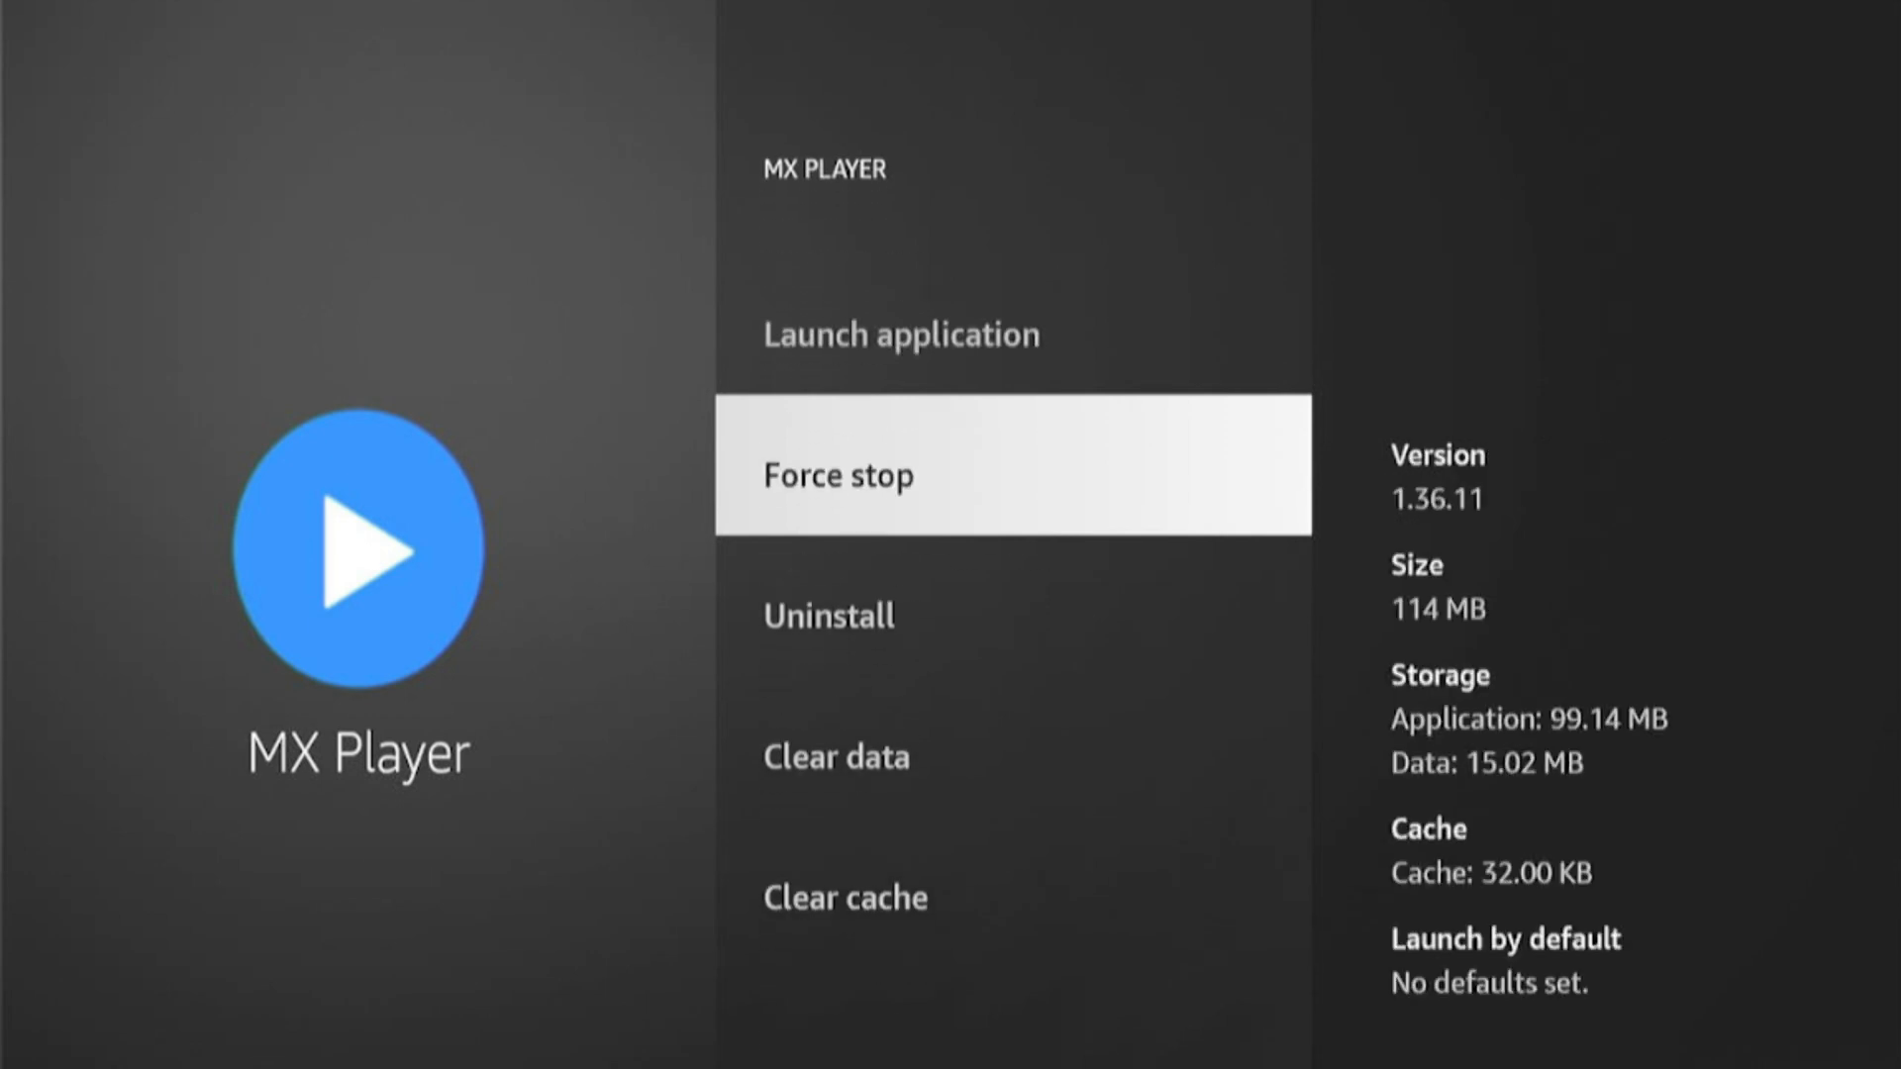
{"action": "key", "text": "Down"}
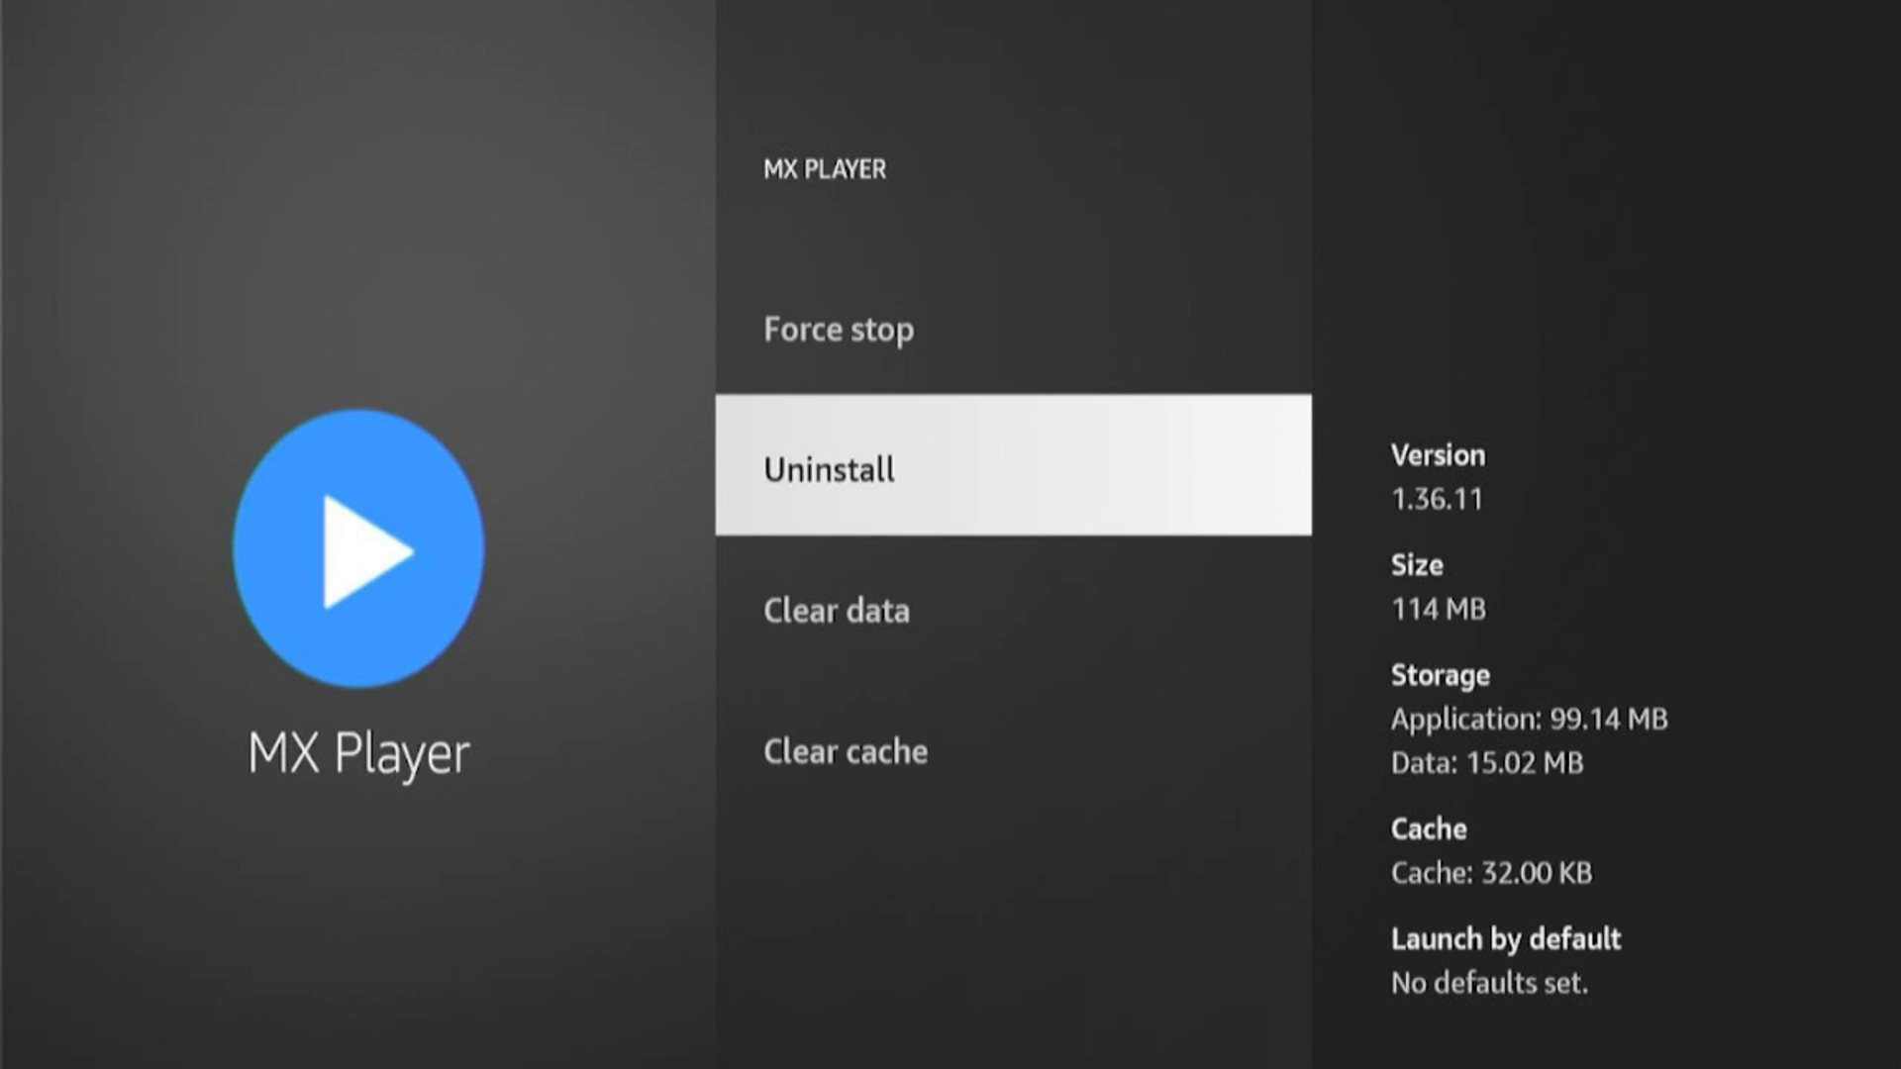
{"action": "key", "text": "Up"}
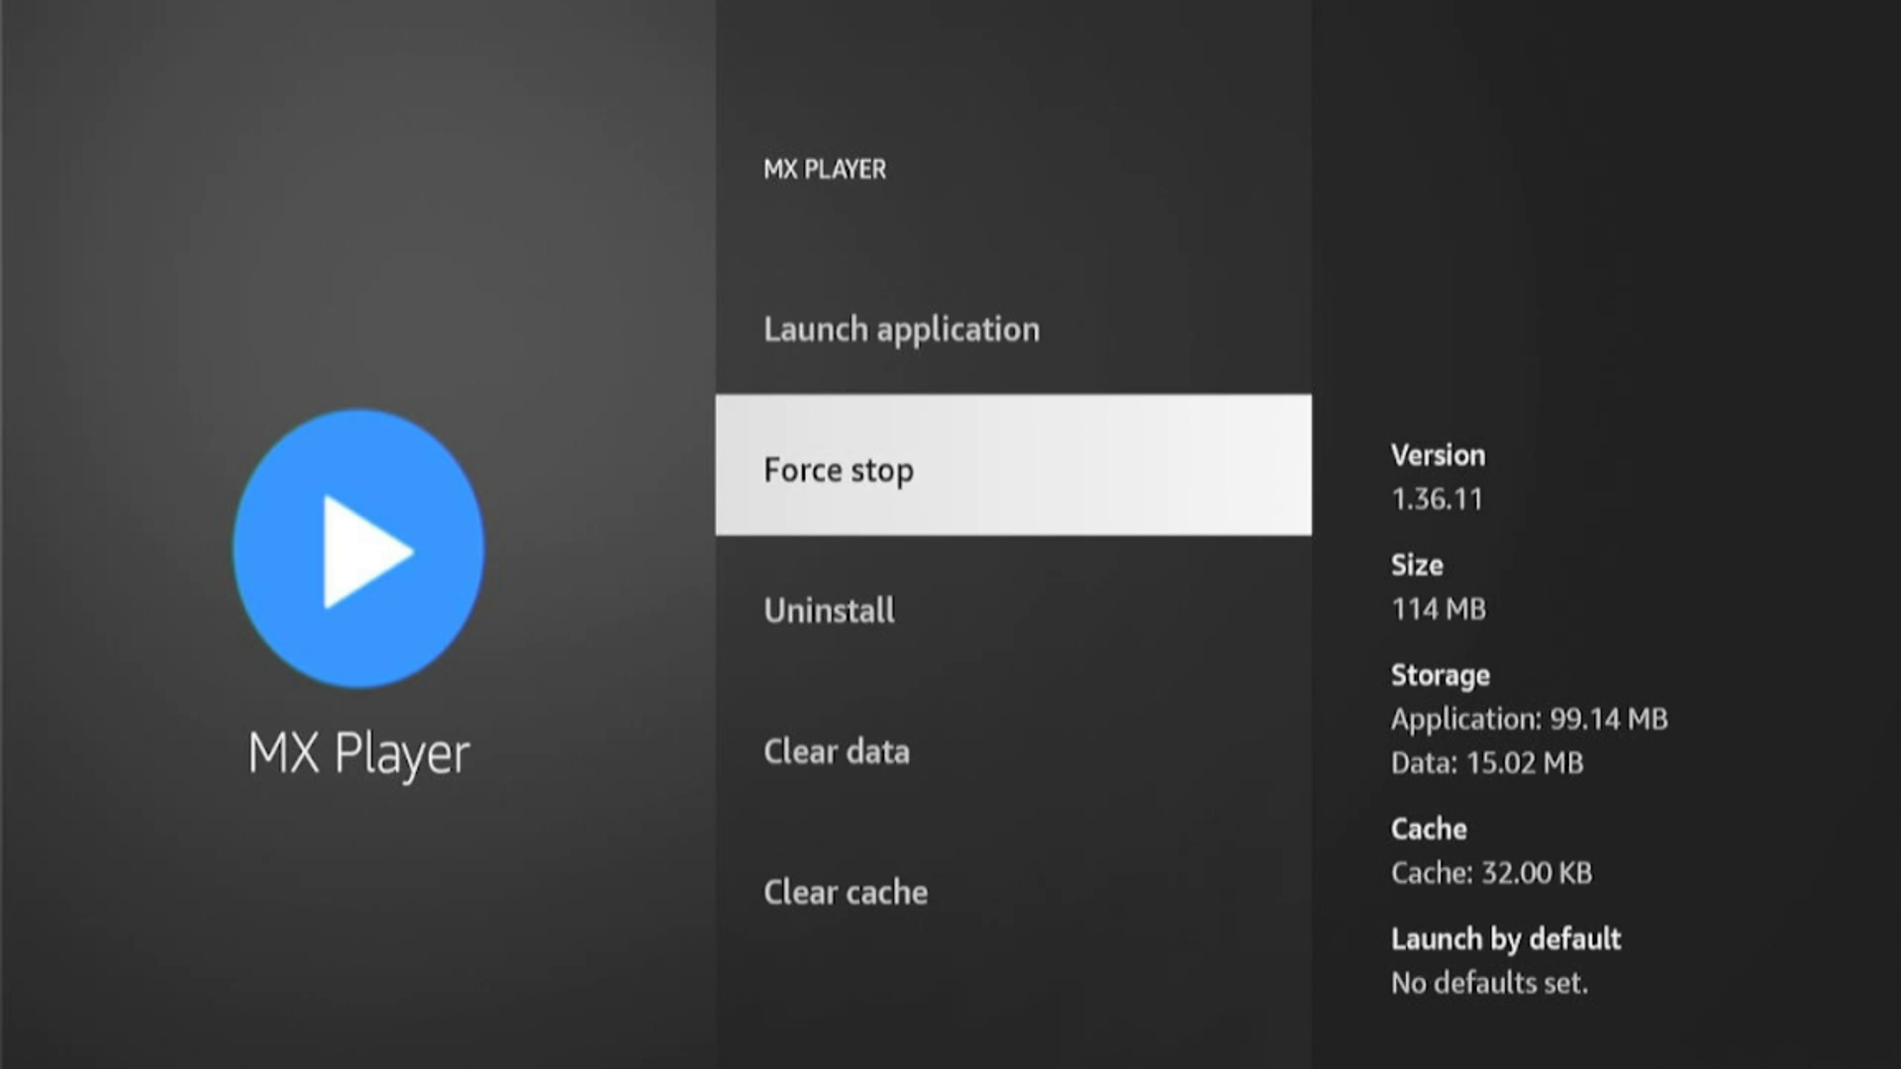
{"action": "key", "text": "Down"}
{"action": "key", "text": "Down"}
{"action": "key", "text": "Down"}
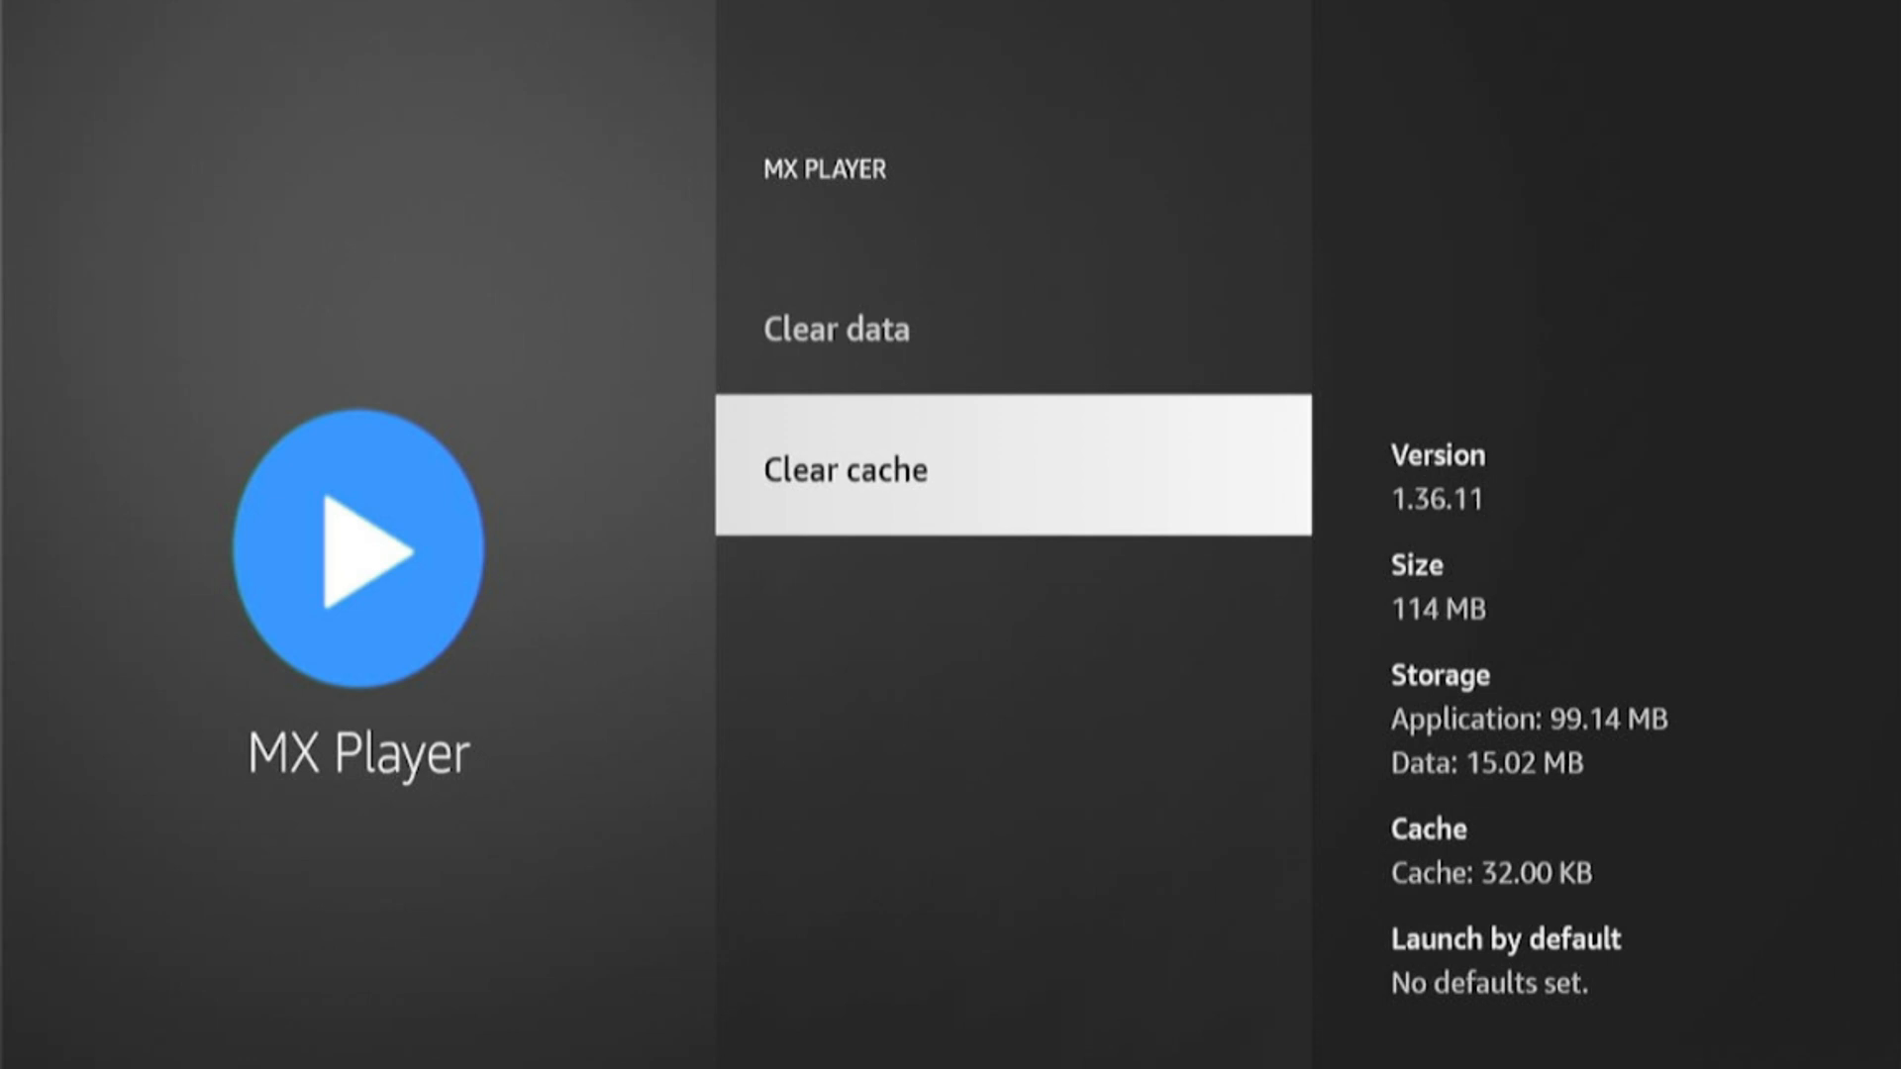
{"action": "key", "text": "Up"}
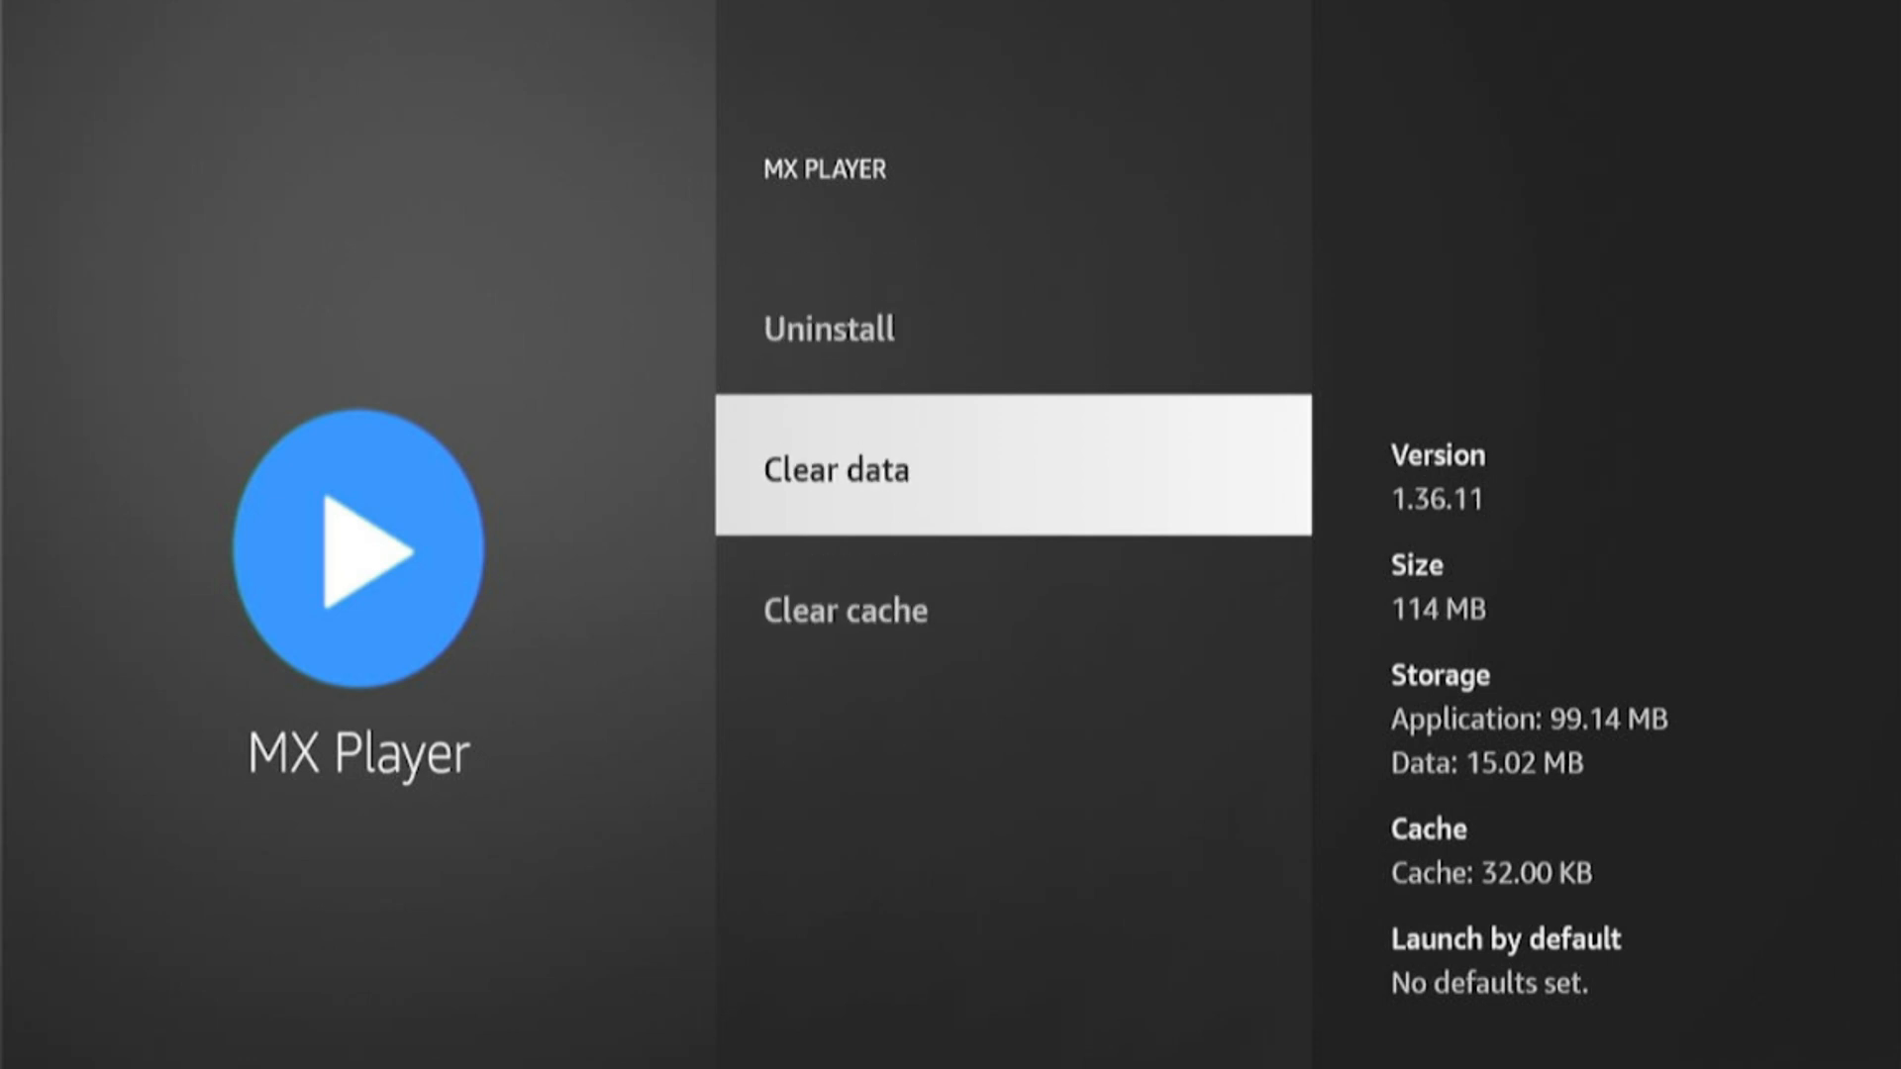
{"action": "key", "text": "Down"}
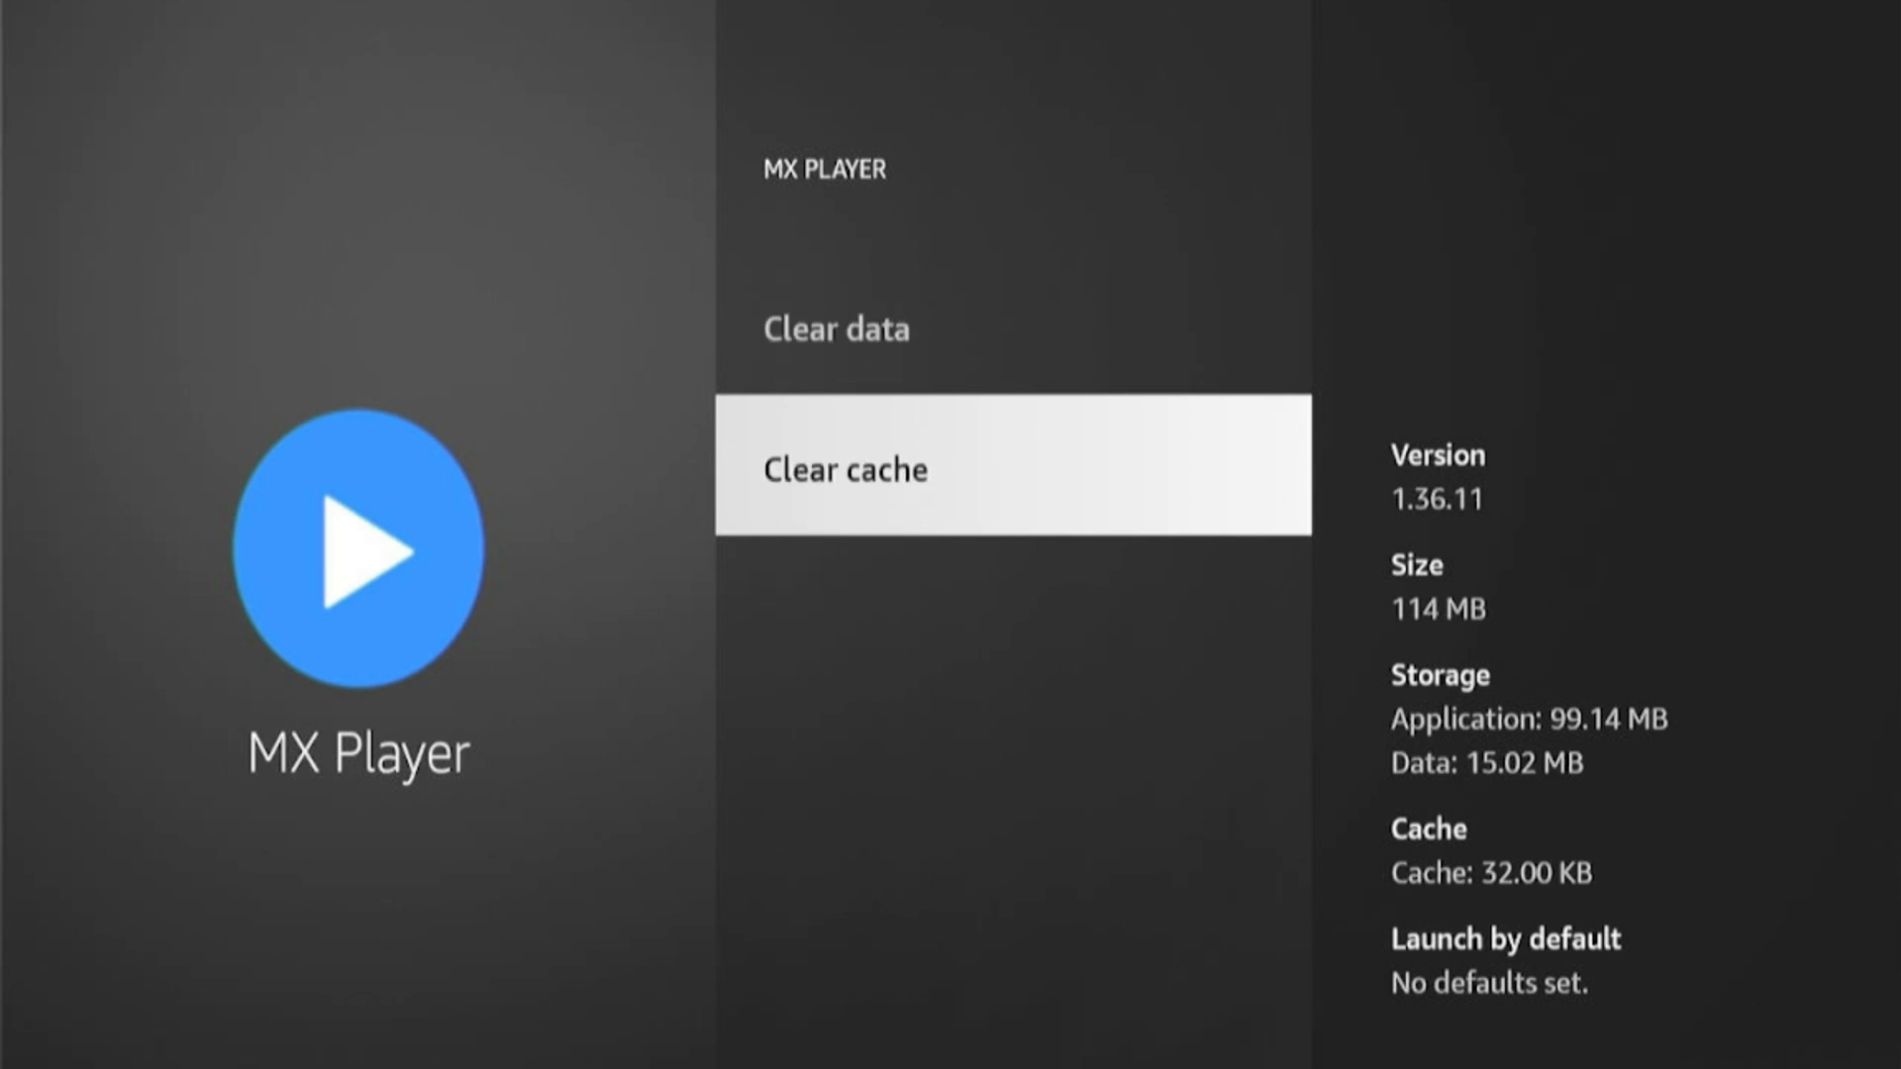
{"action": "key", "text": "Return"}
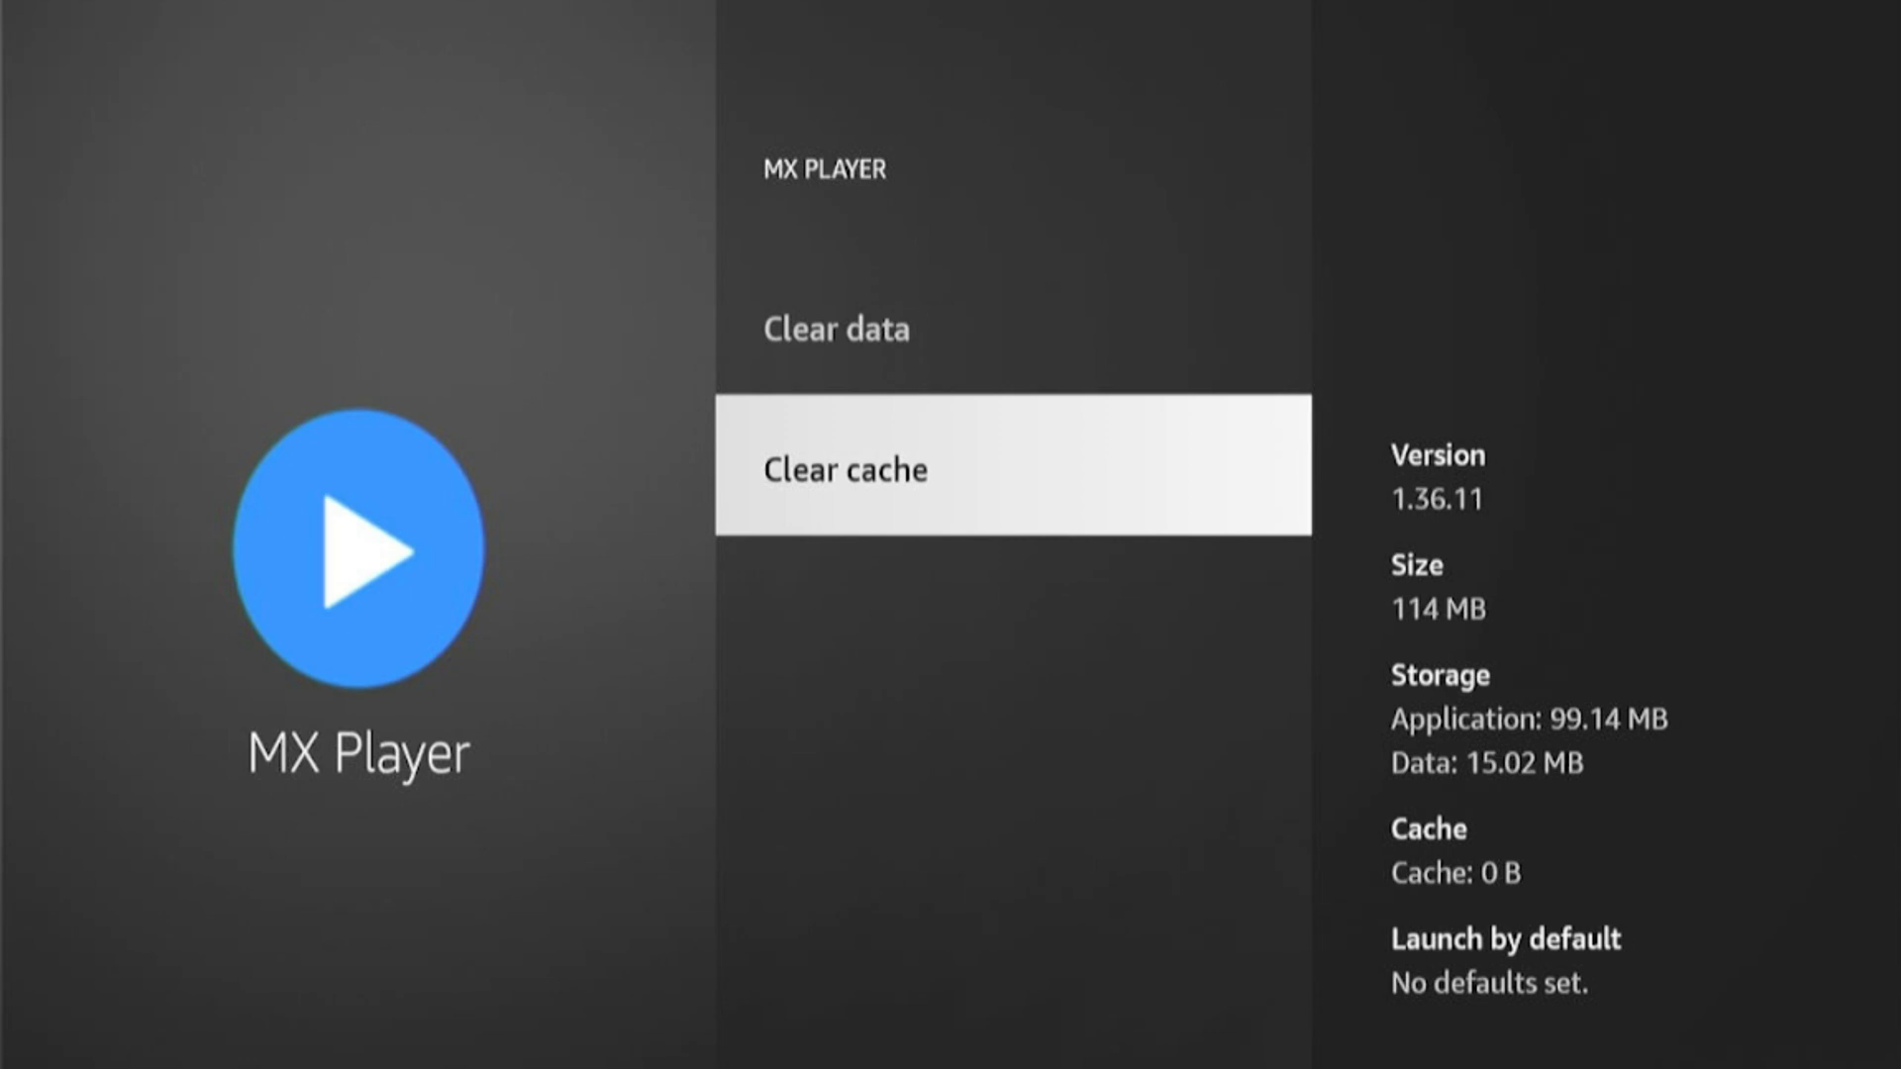
{"action": "key", "text": "Up"}
{"action": "key", "text": "Up"}
{"action": "key", "text": "Up"}
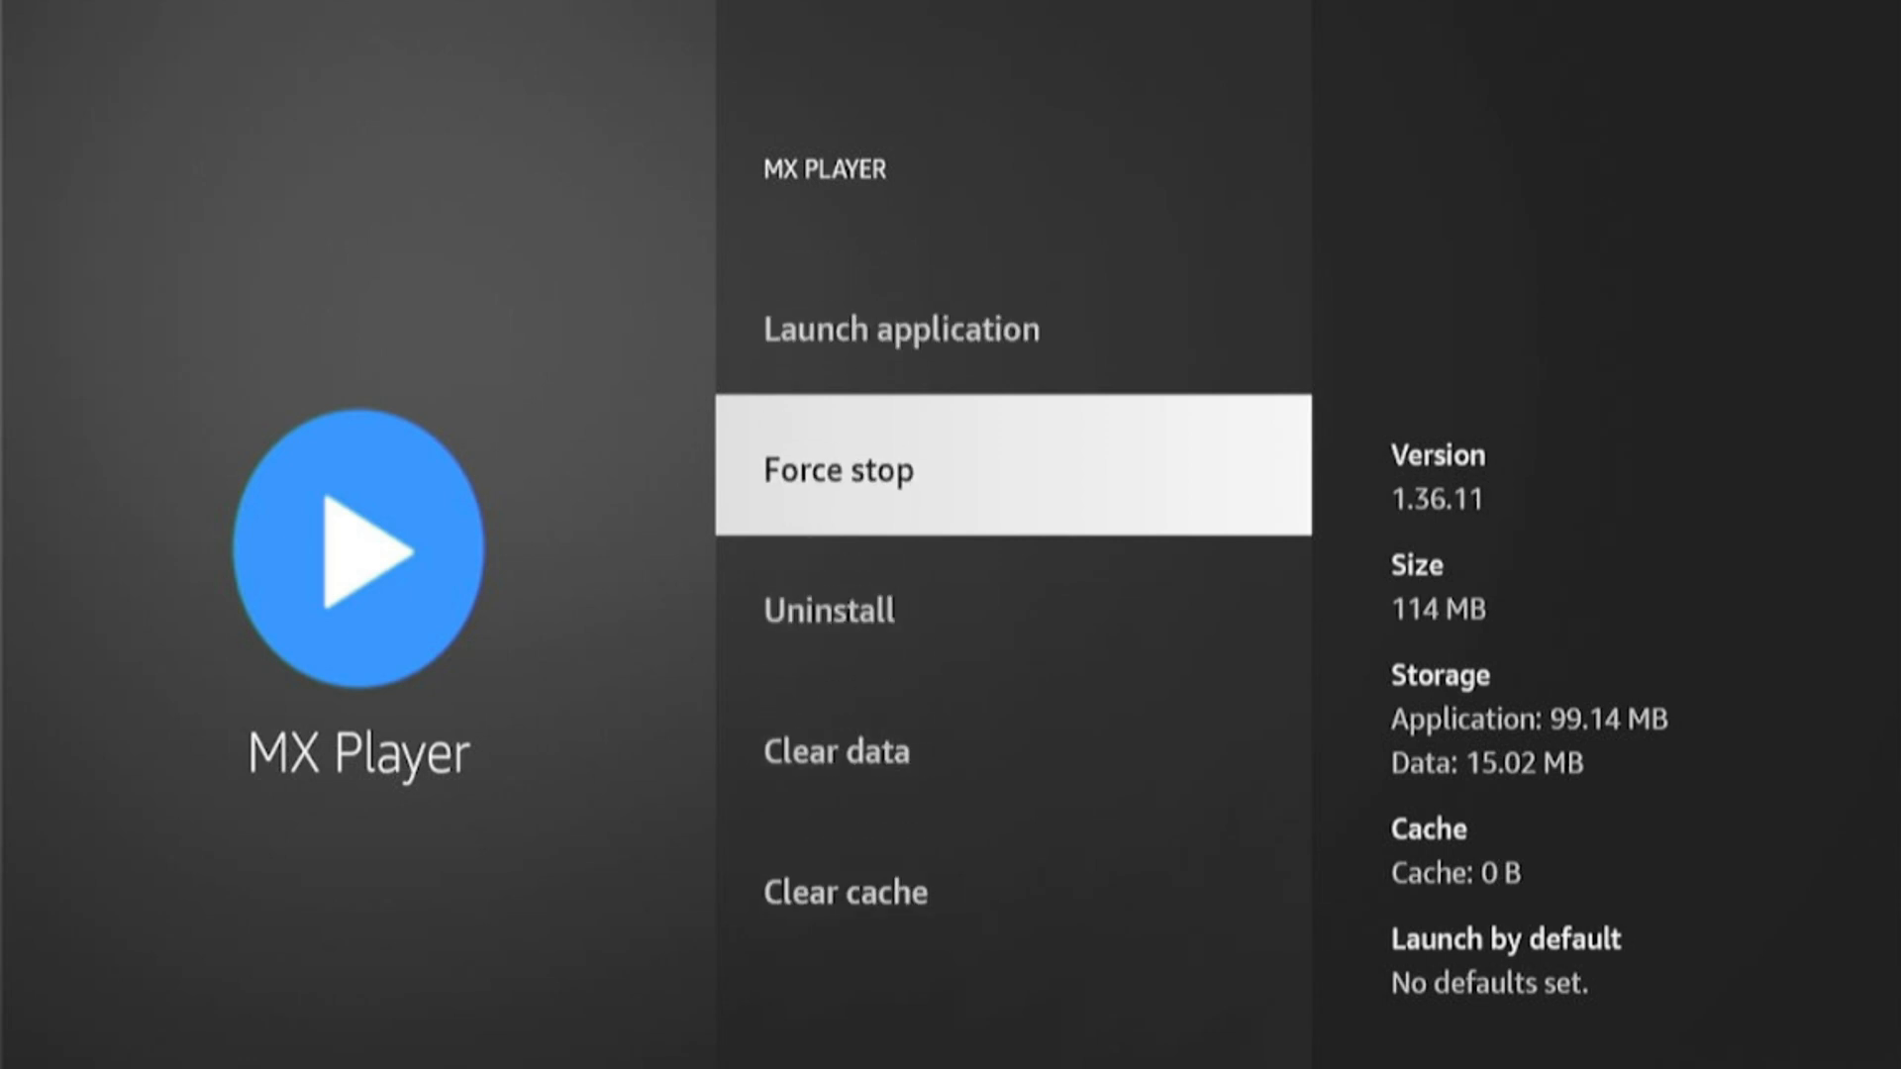
{"action": "key", "text": "Down"}
{"action": "key", "text": "Down"}
{"action": "key", "text": "Down"}
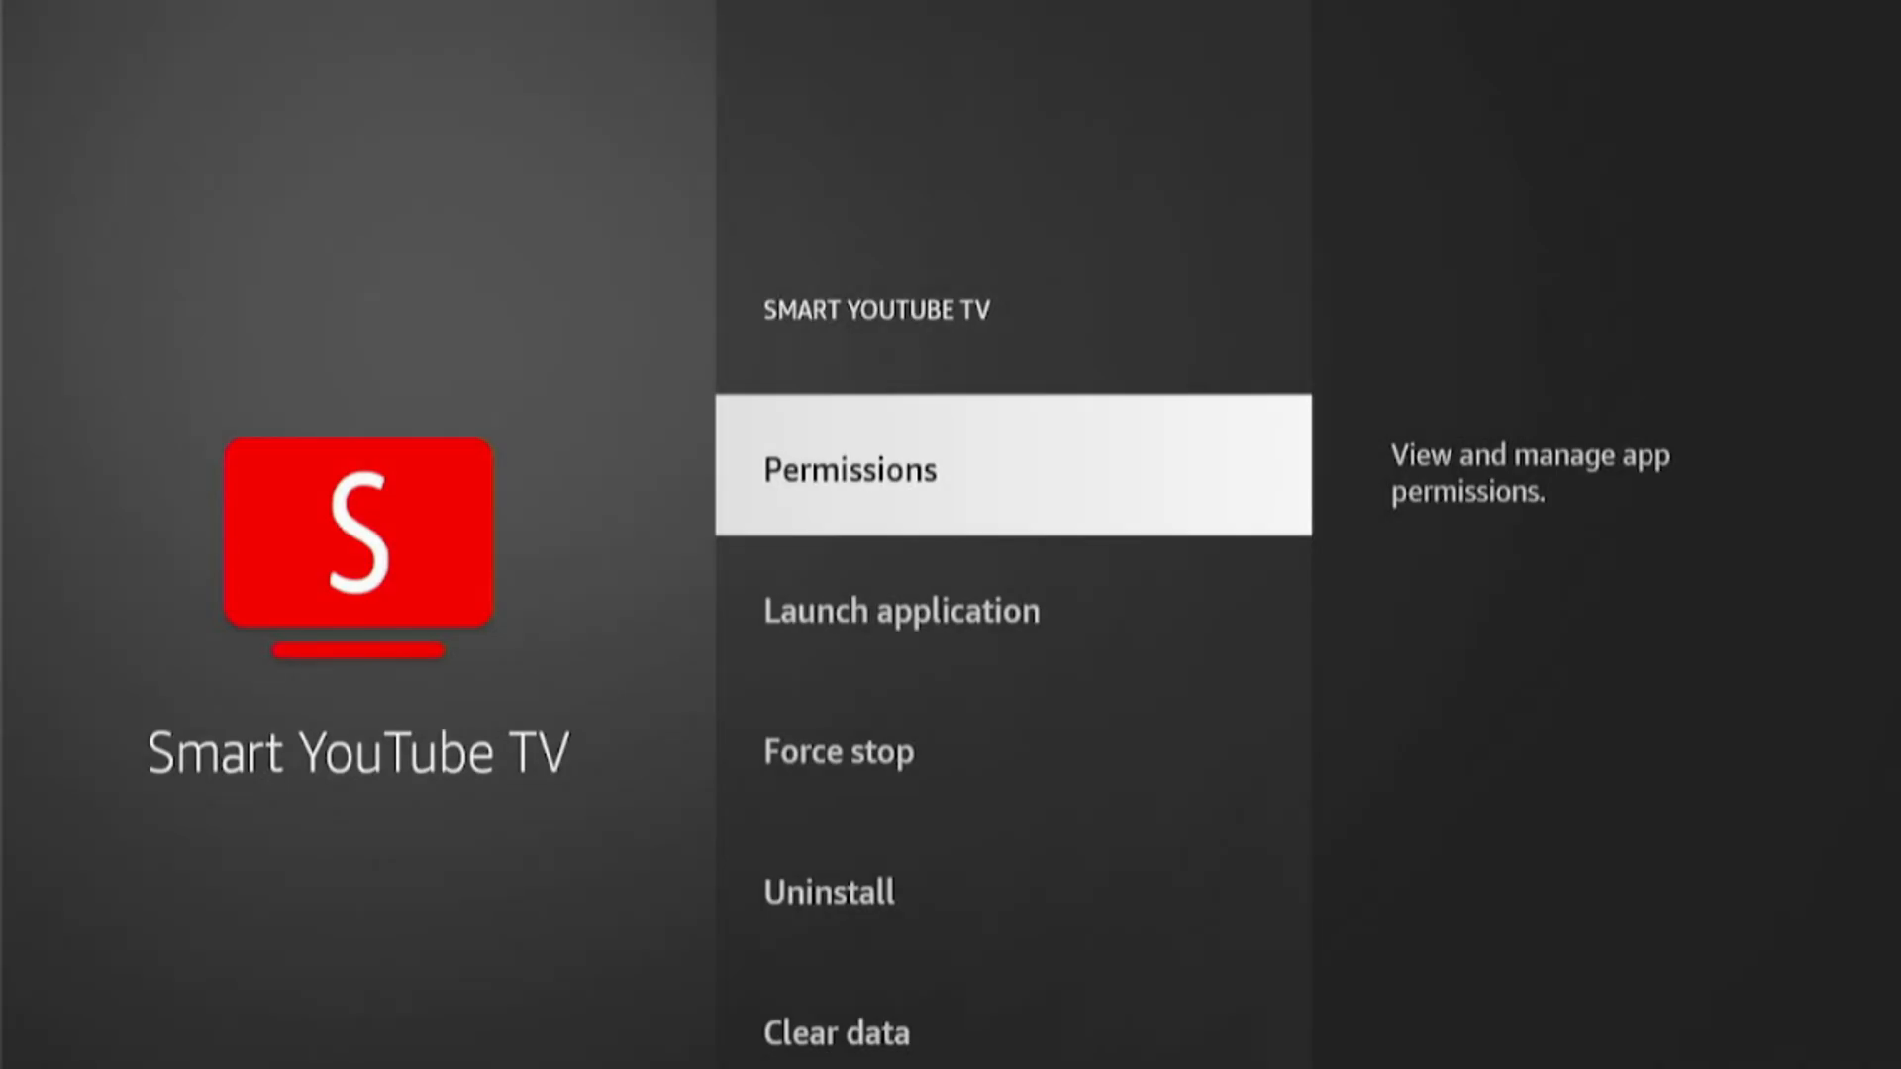
- Force-stop Smart YouTube TV and clear its 19.95 MB cache to 0 B
{"action": "key", "text": "Down"}
{"action": "key", "text": "Down"}
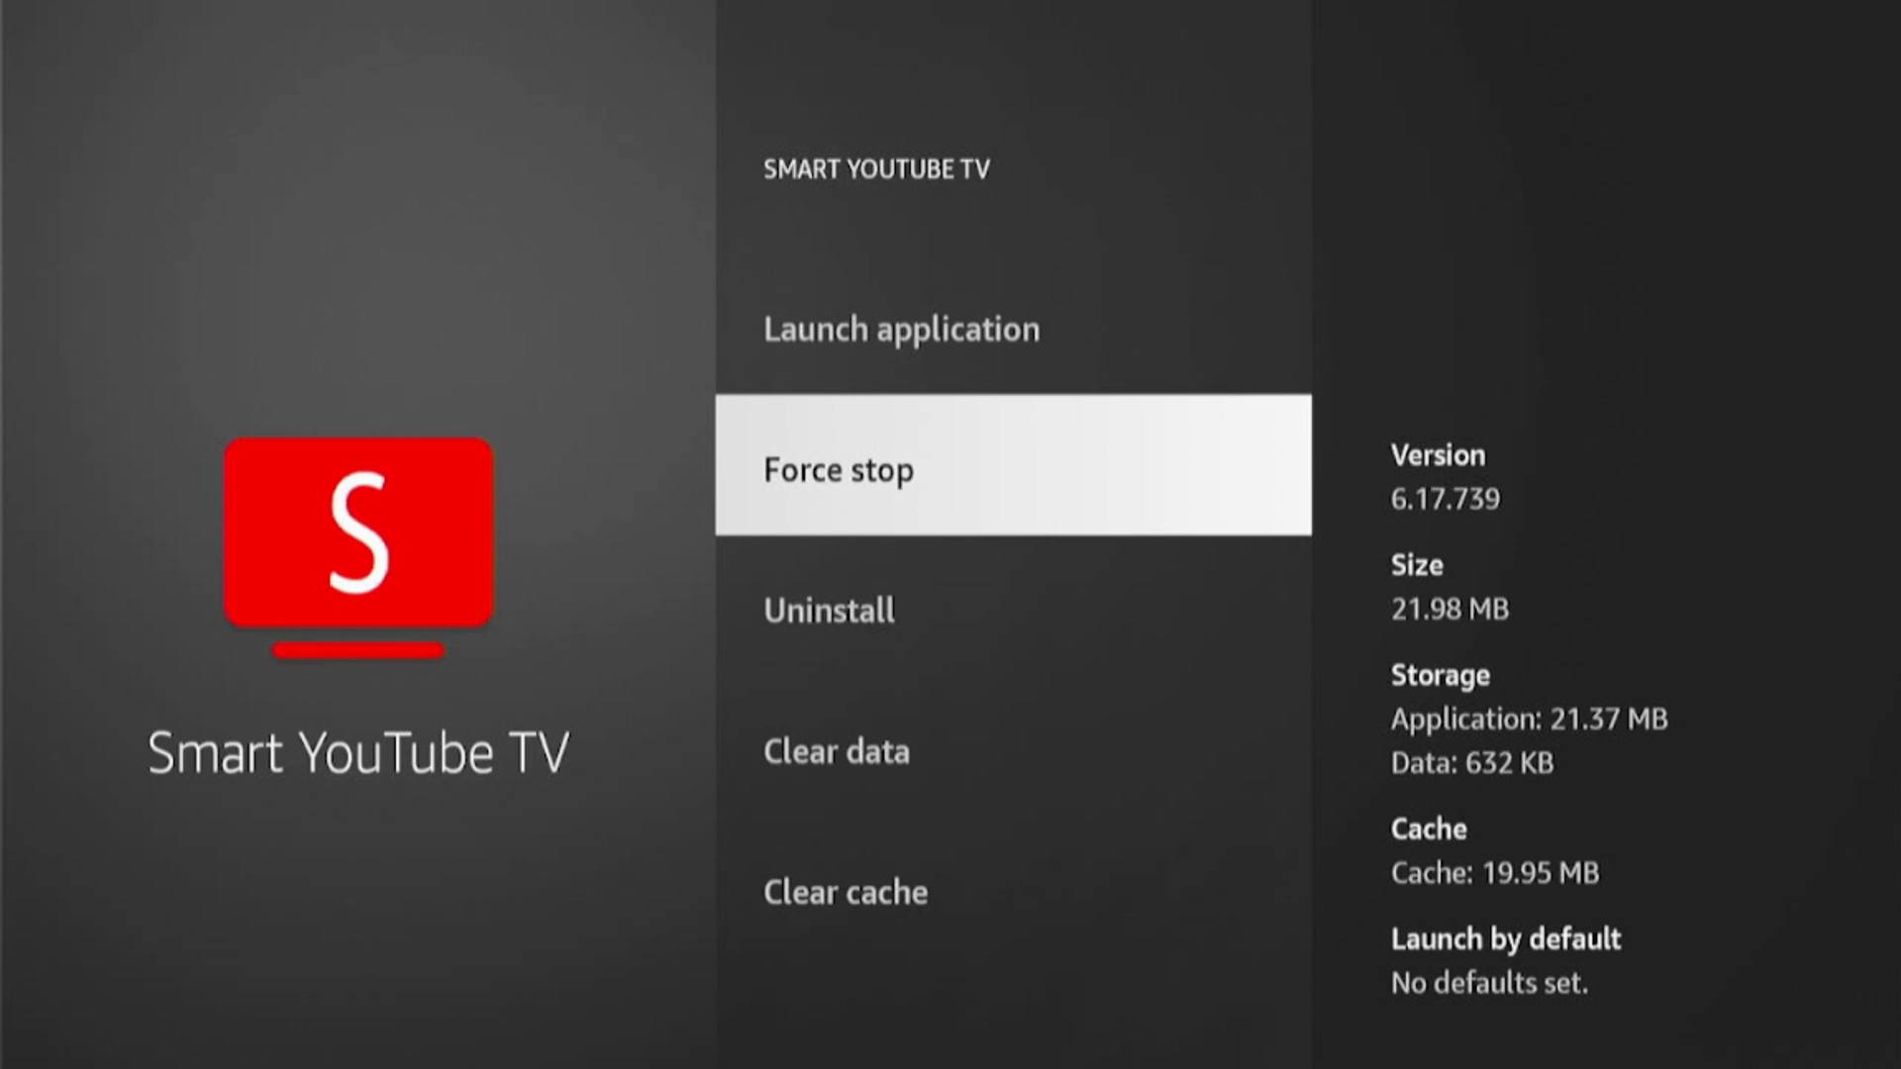
{"action": "key", "text": "Down"}
{"action": "key", "text": "Up"}
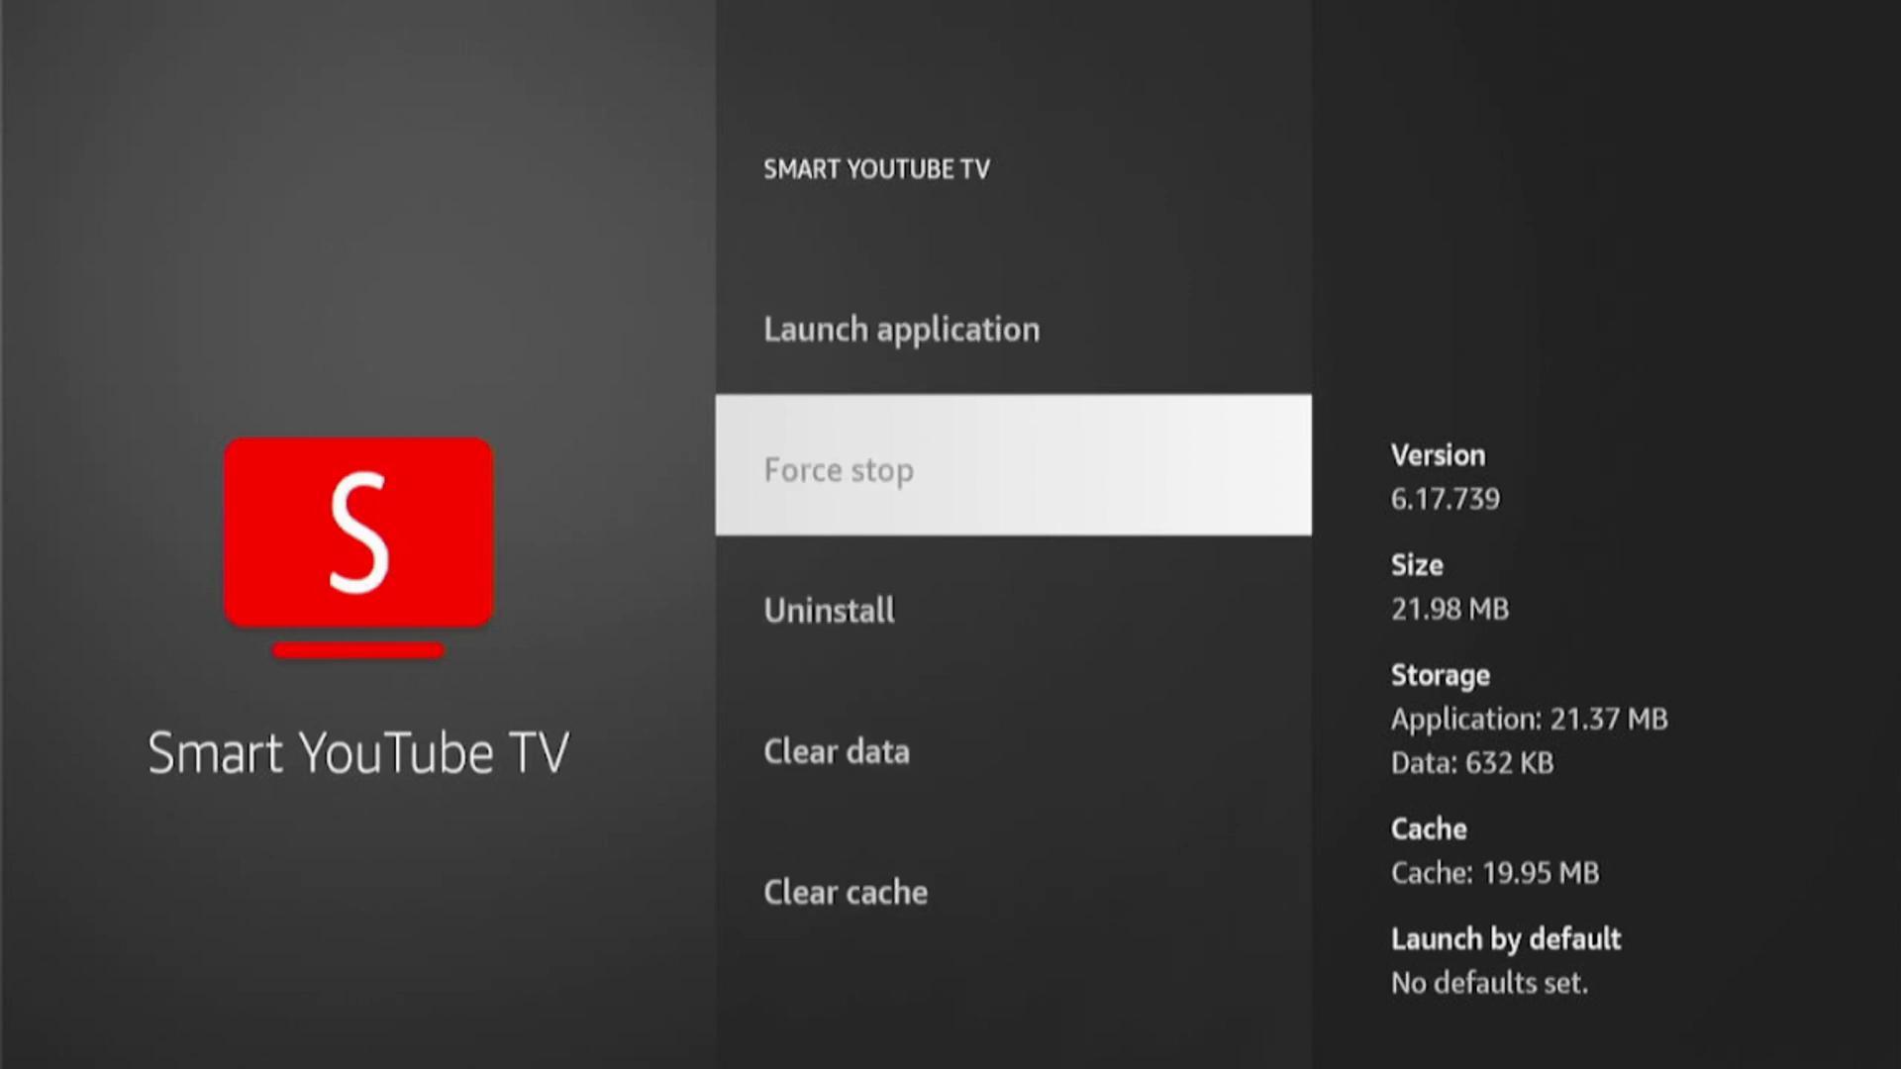
{"action": "key", "text": "Down"}
{"action": "key", "text": "Down"}
{"action": "key", "text": "Down"}
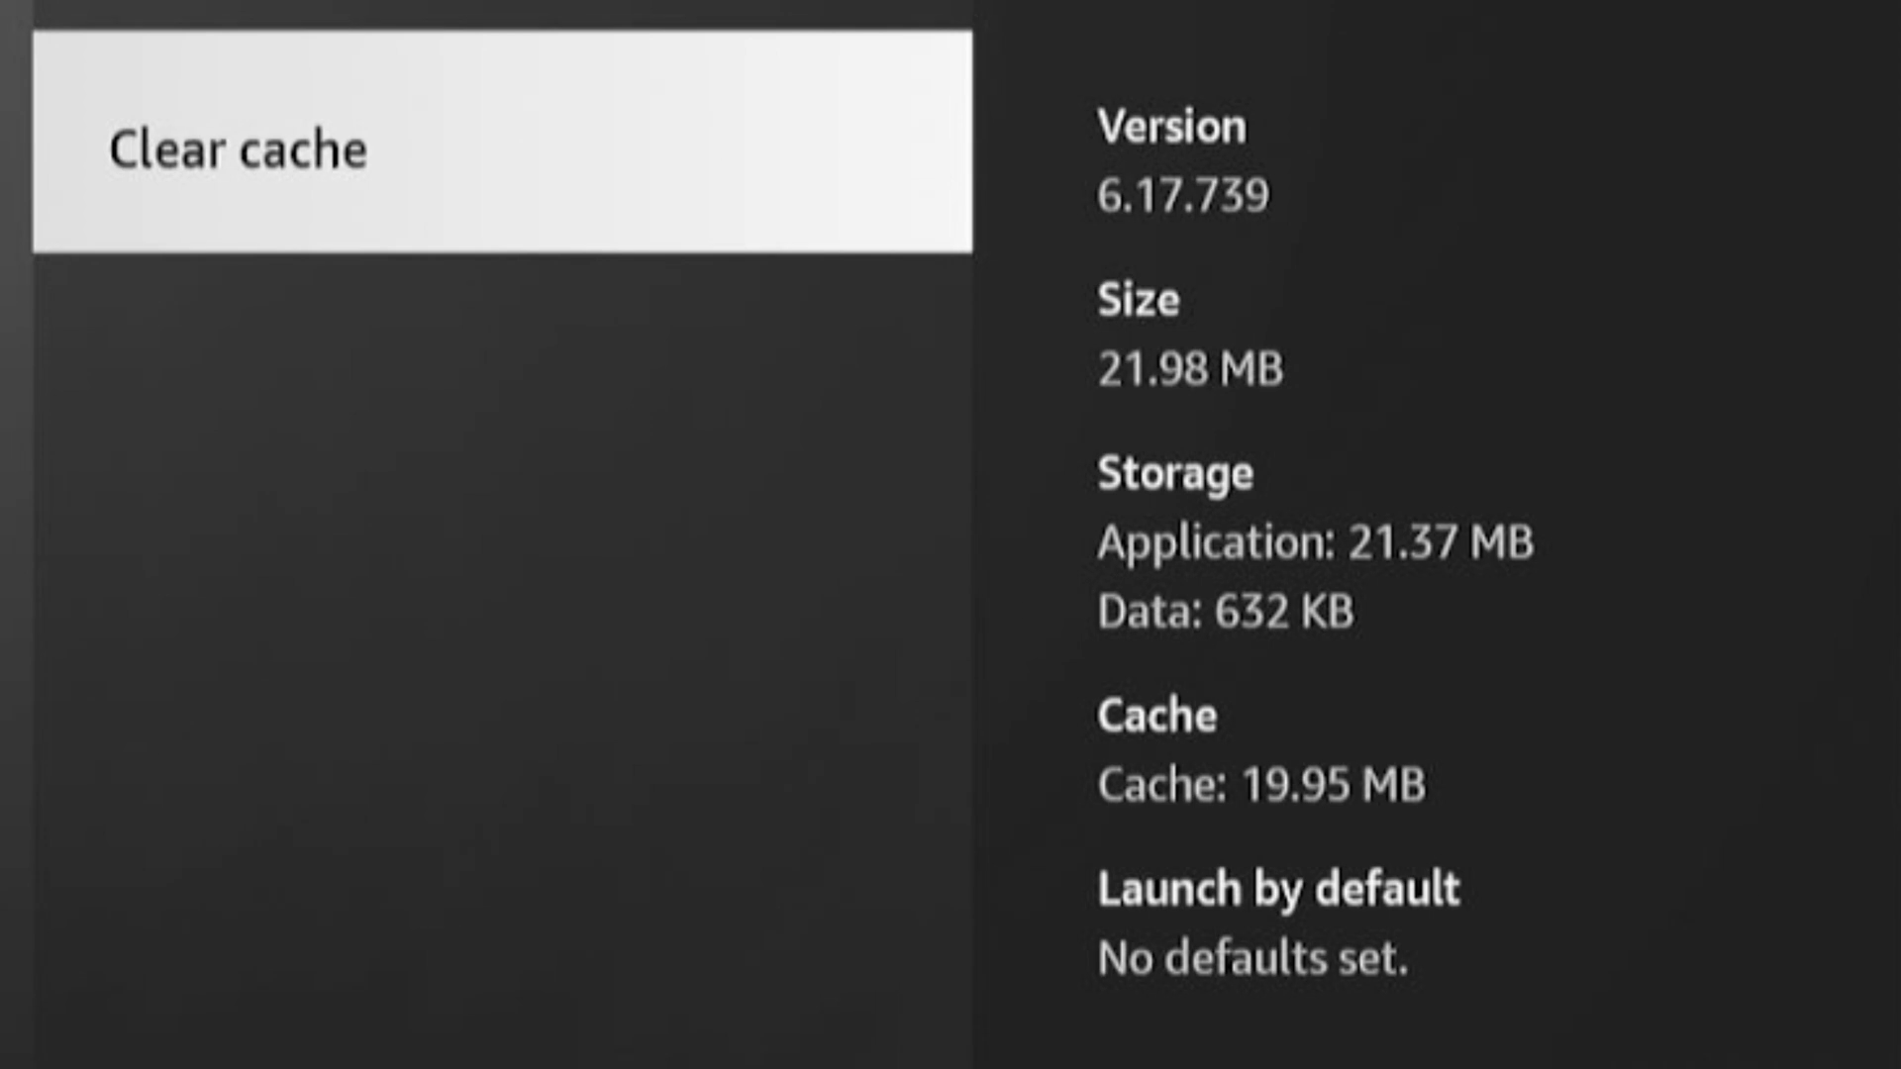
{"action": "key", "text": "Return"}
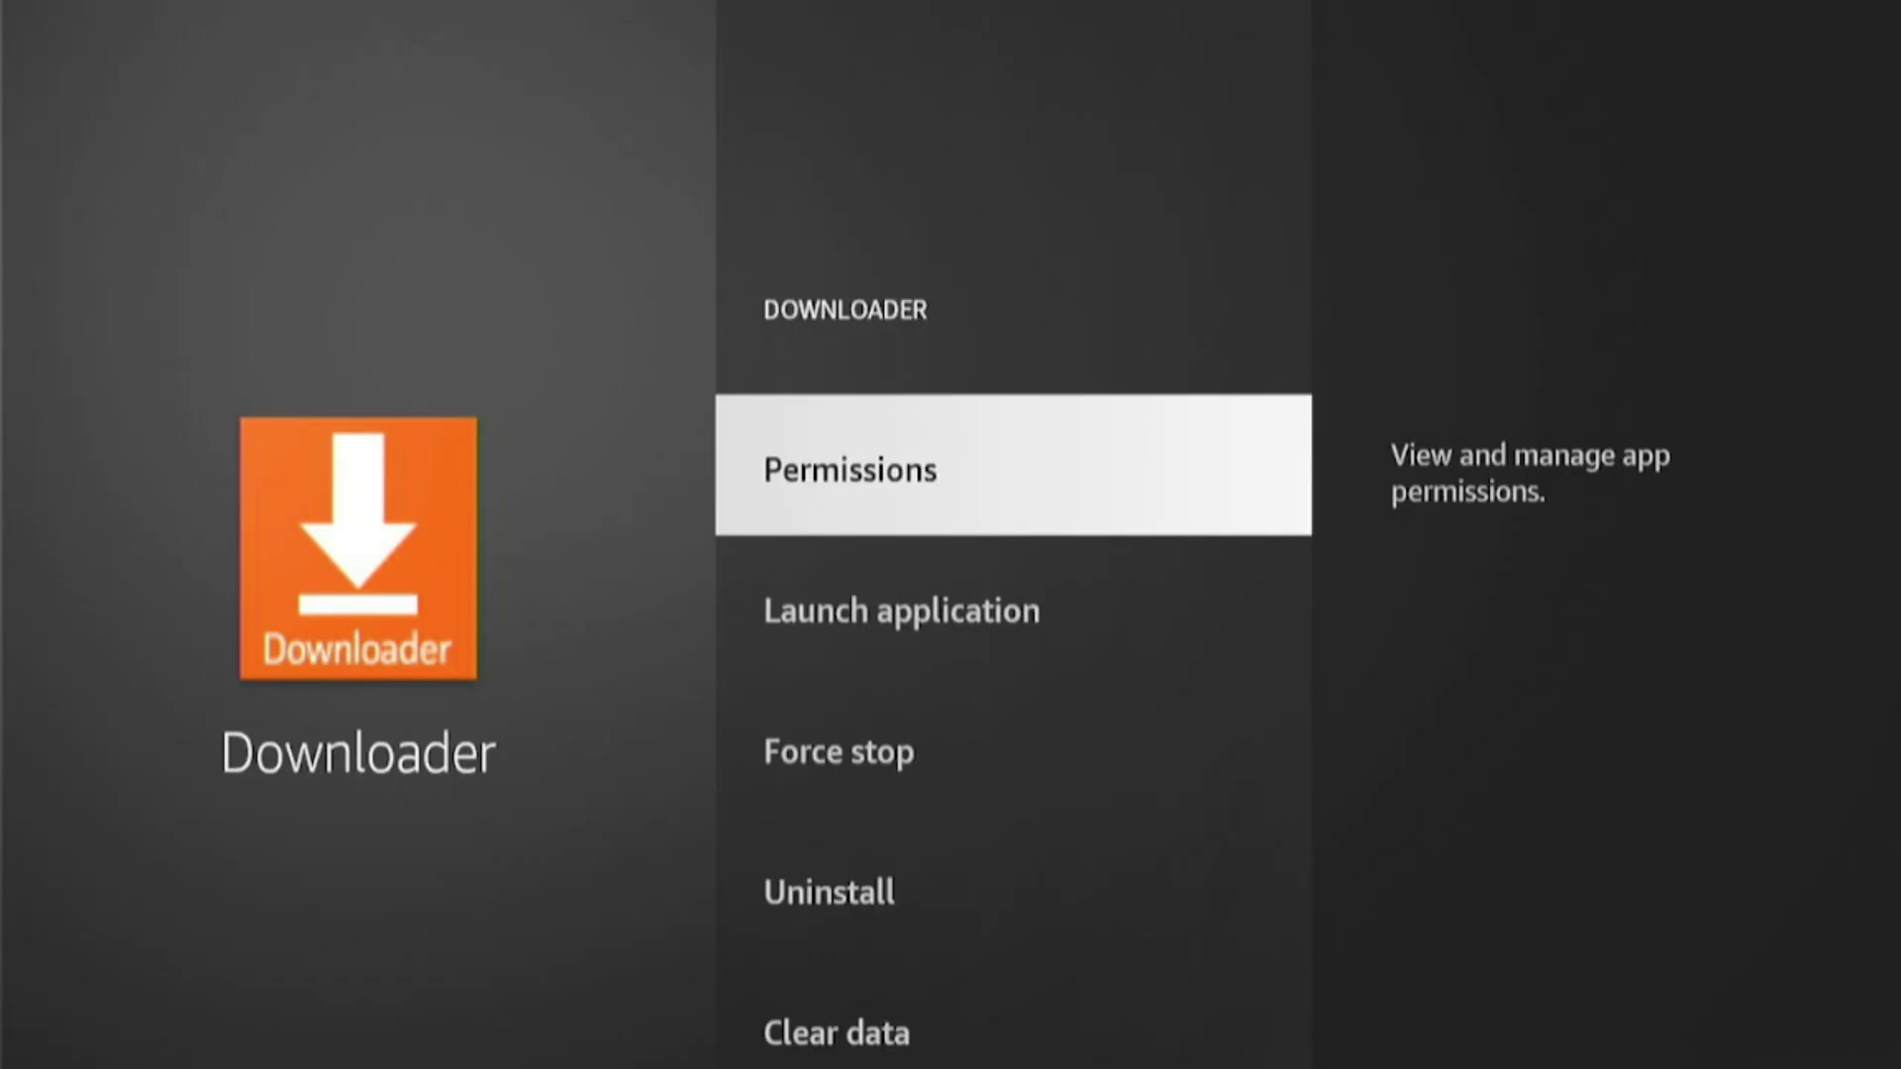
- Browse Downloader's Force stop and Uninstall actions before returning to the process list
{"action": "key", "text": "Down"}
{"action": "key", "text": "Down"}
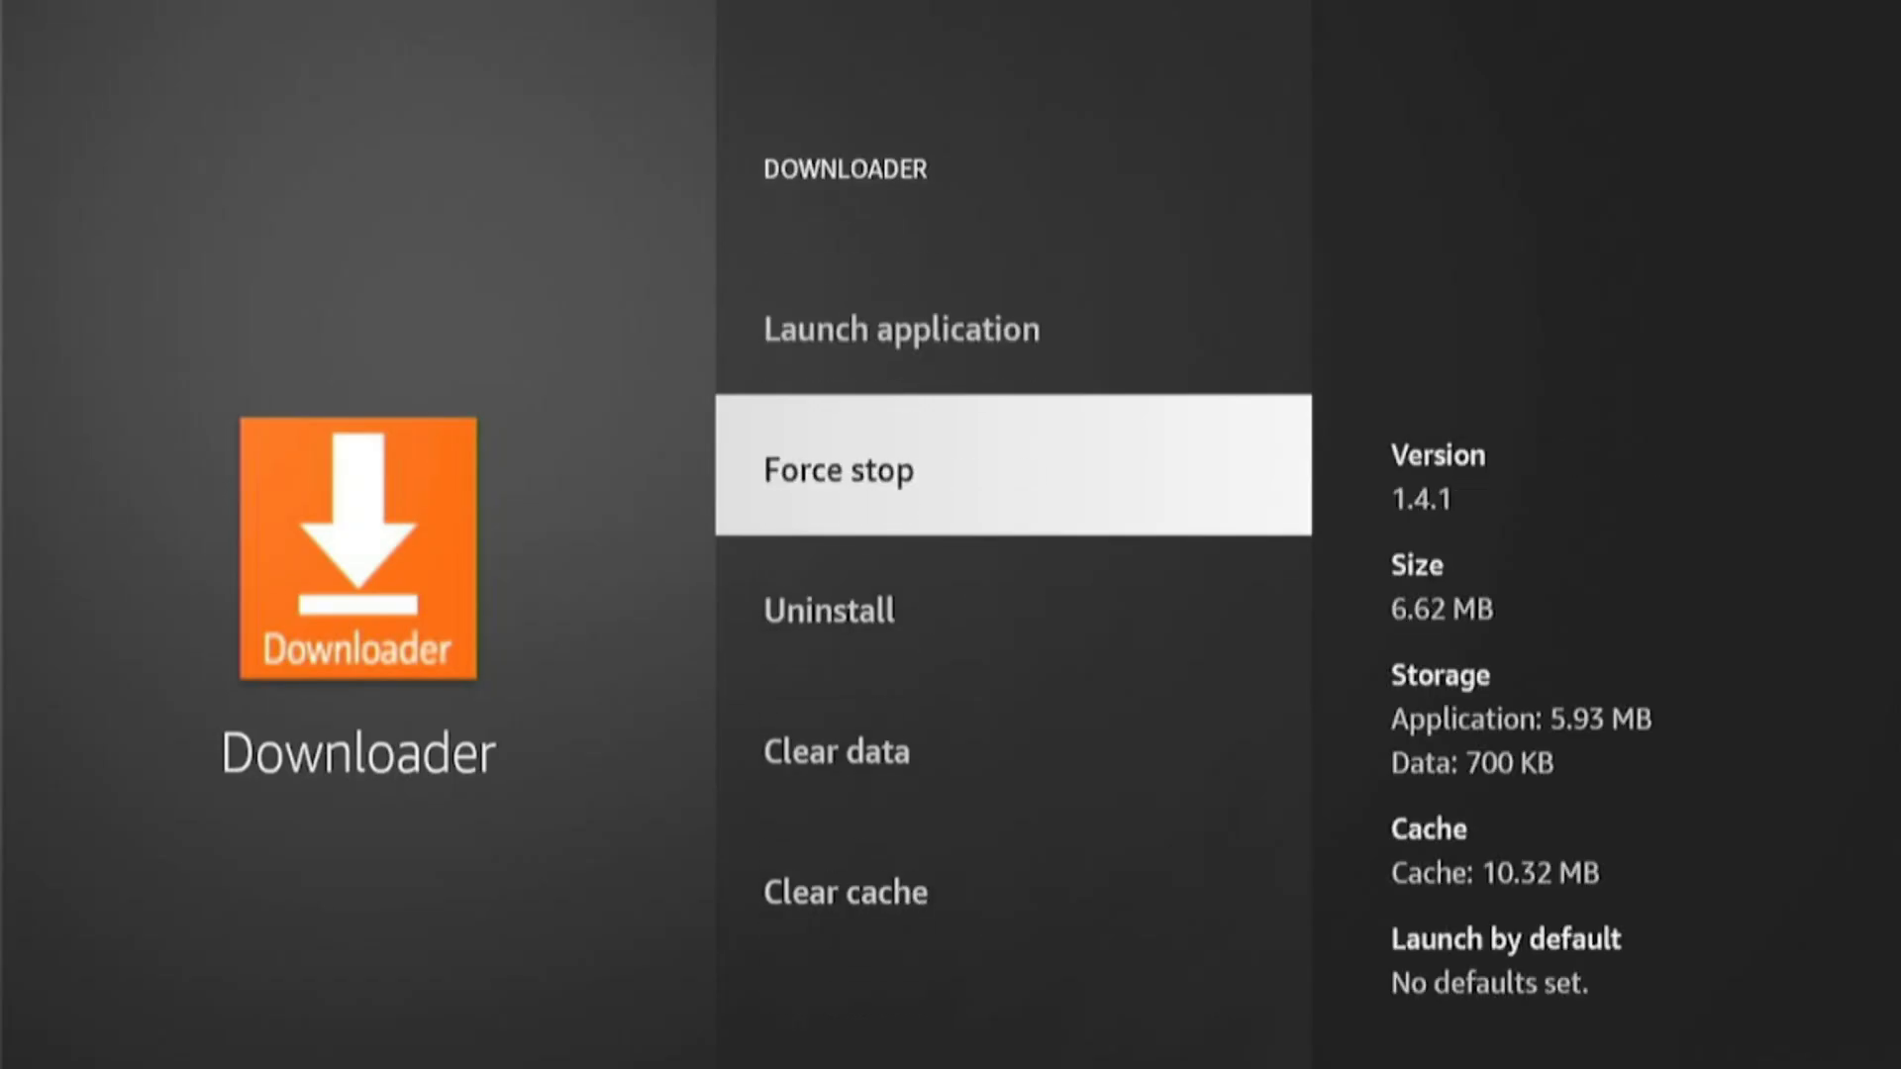
{"action": "key", "text": "Down"}
{"action": "key", "text": "Up"}
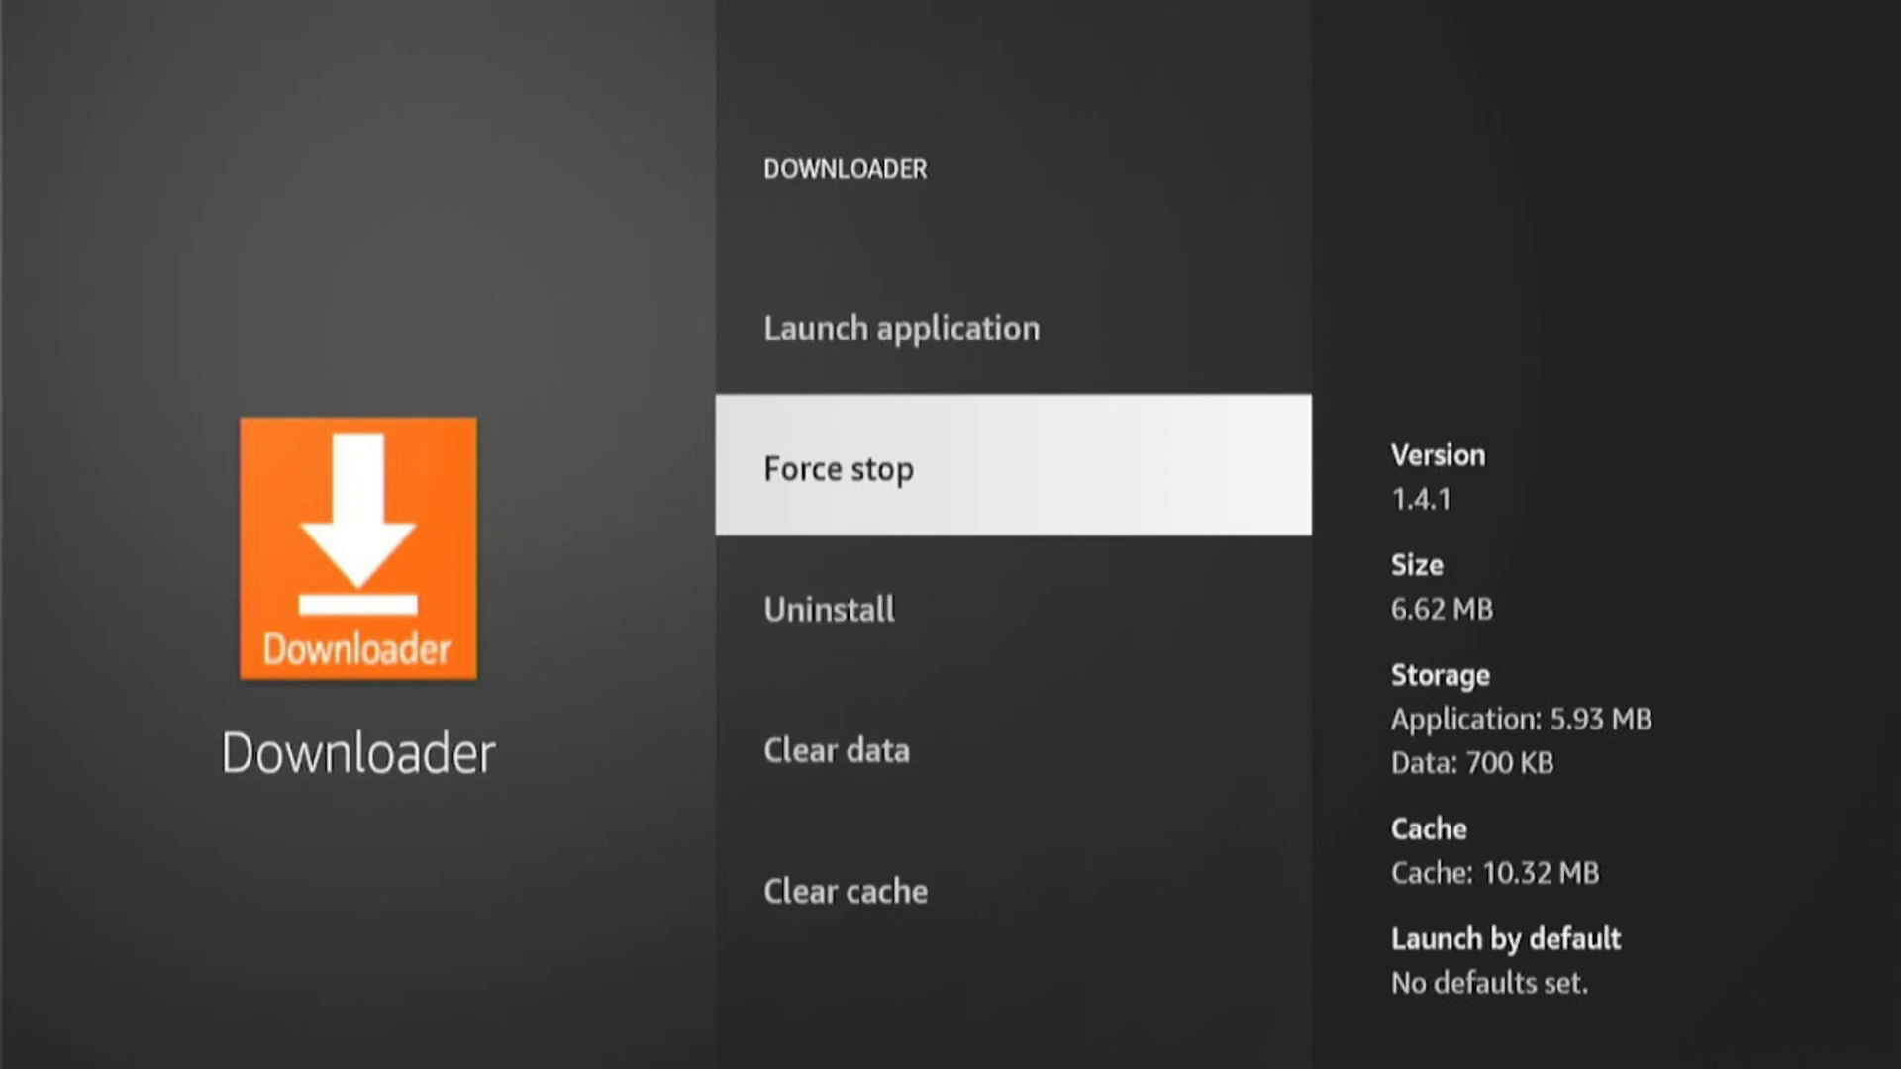
{"action": "key", "text": "Down"}
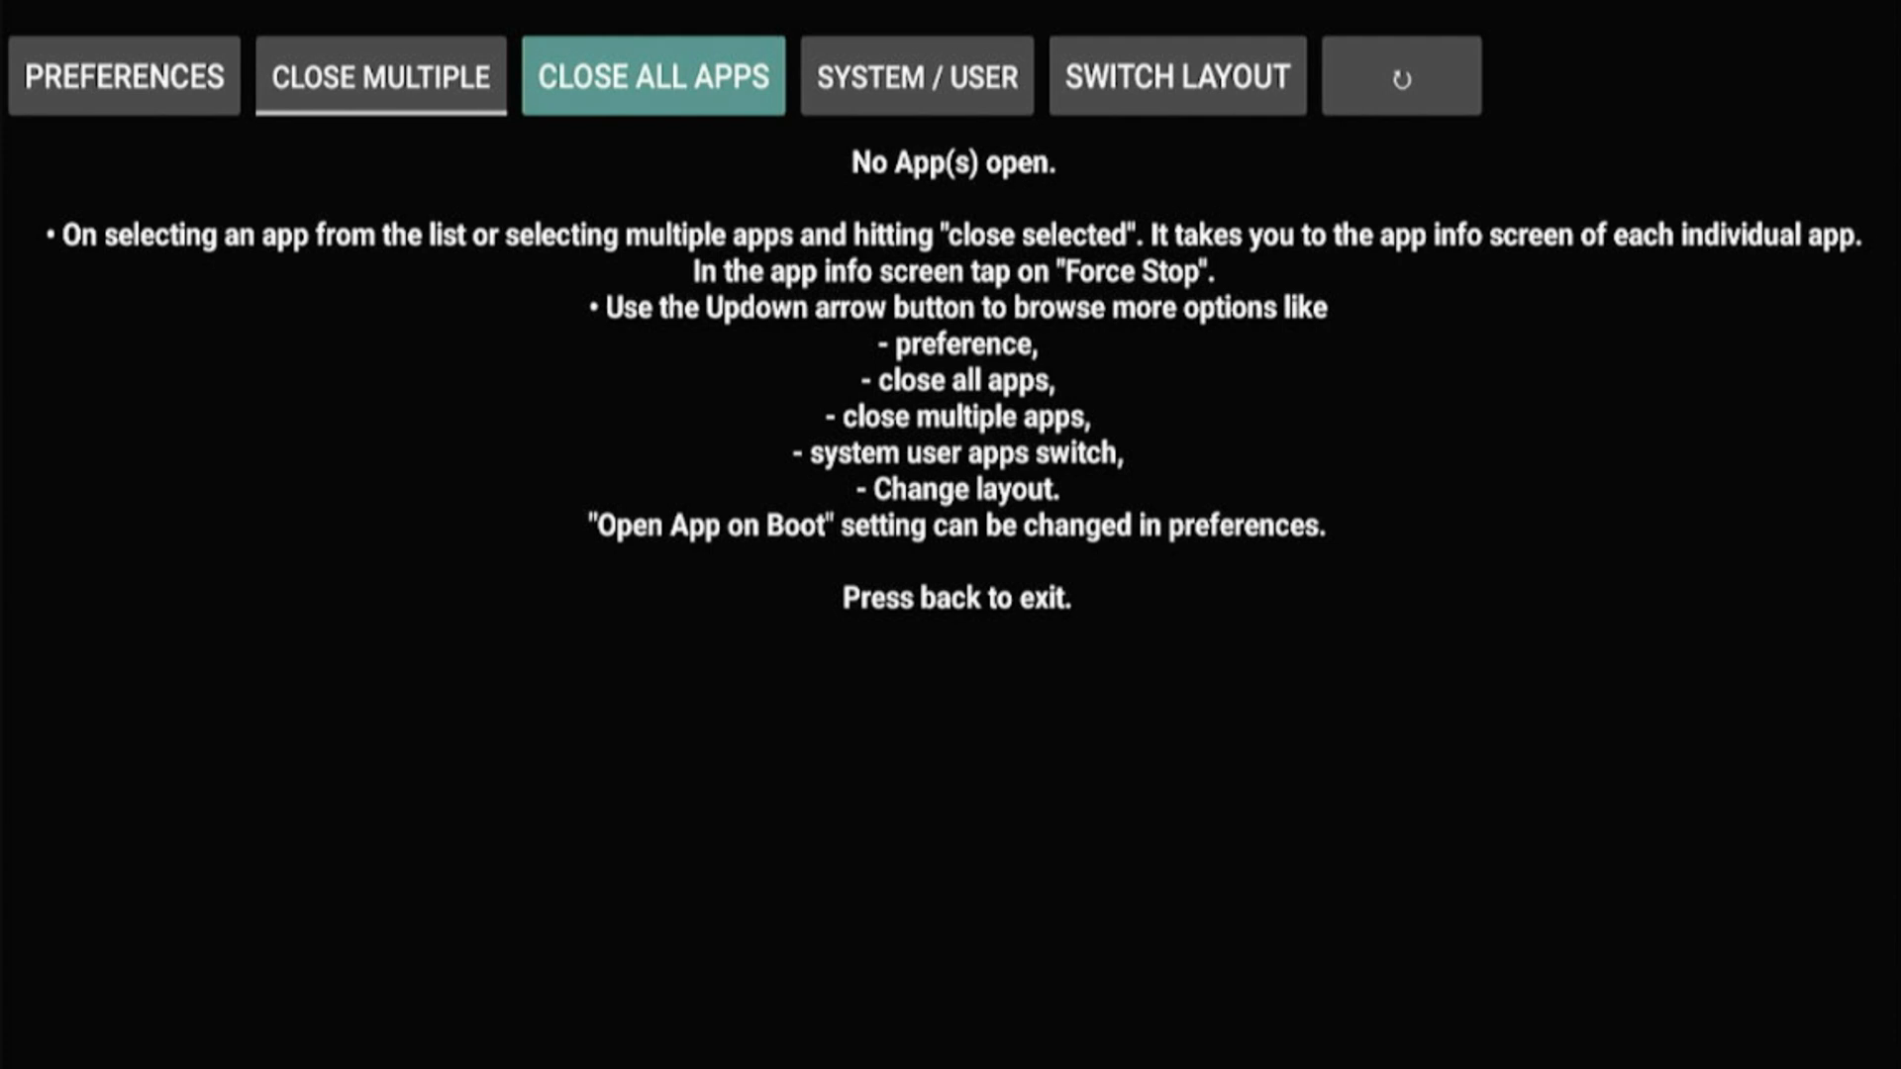
- Exit Background Apps and Process List back to the Fire TV home screen
{"action": "key", "text": "Escape"}
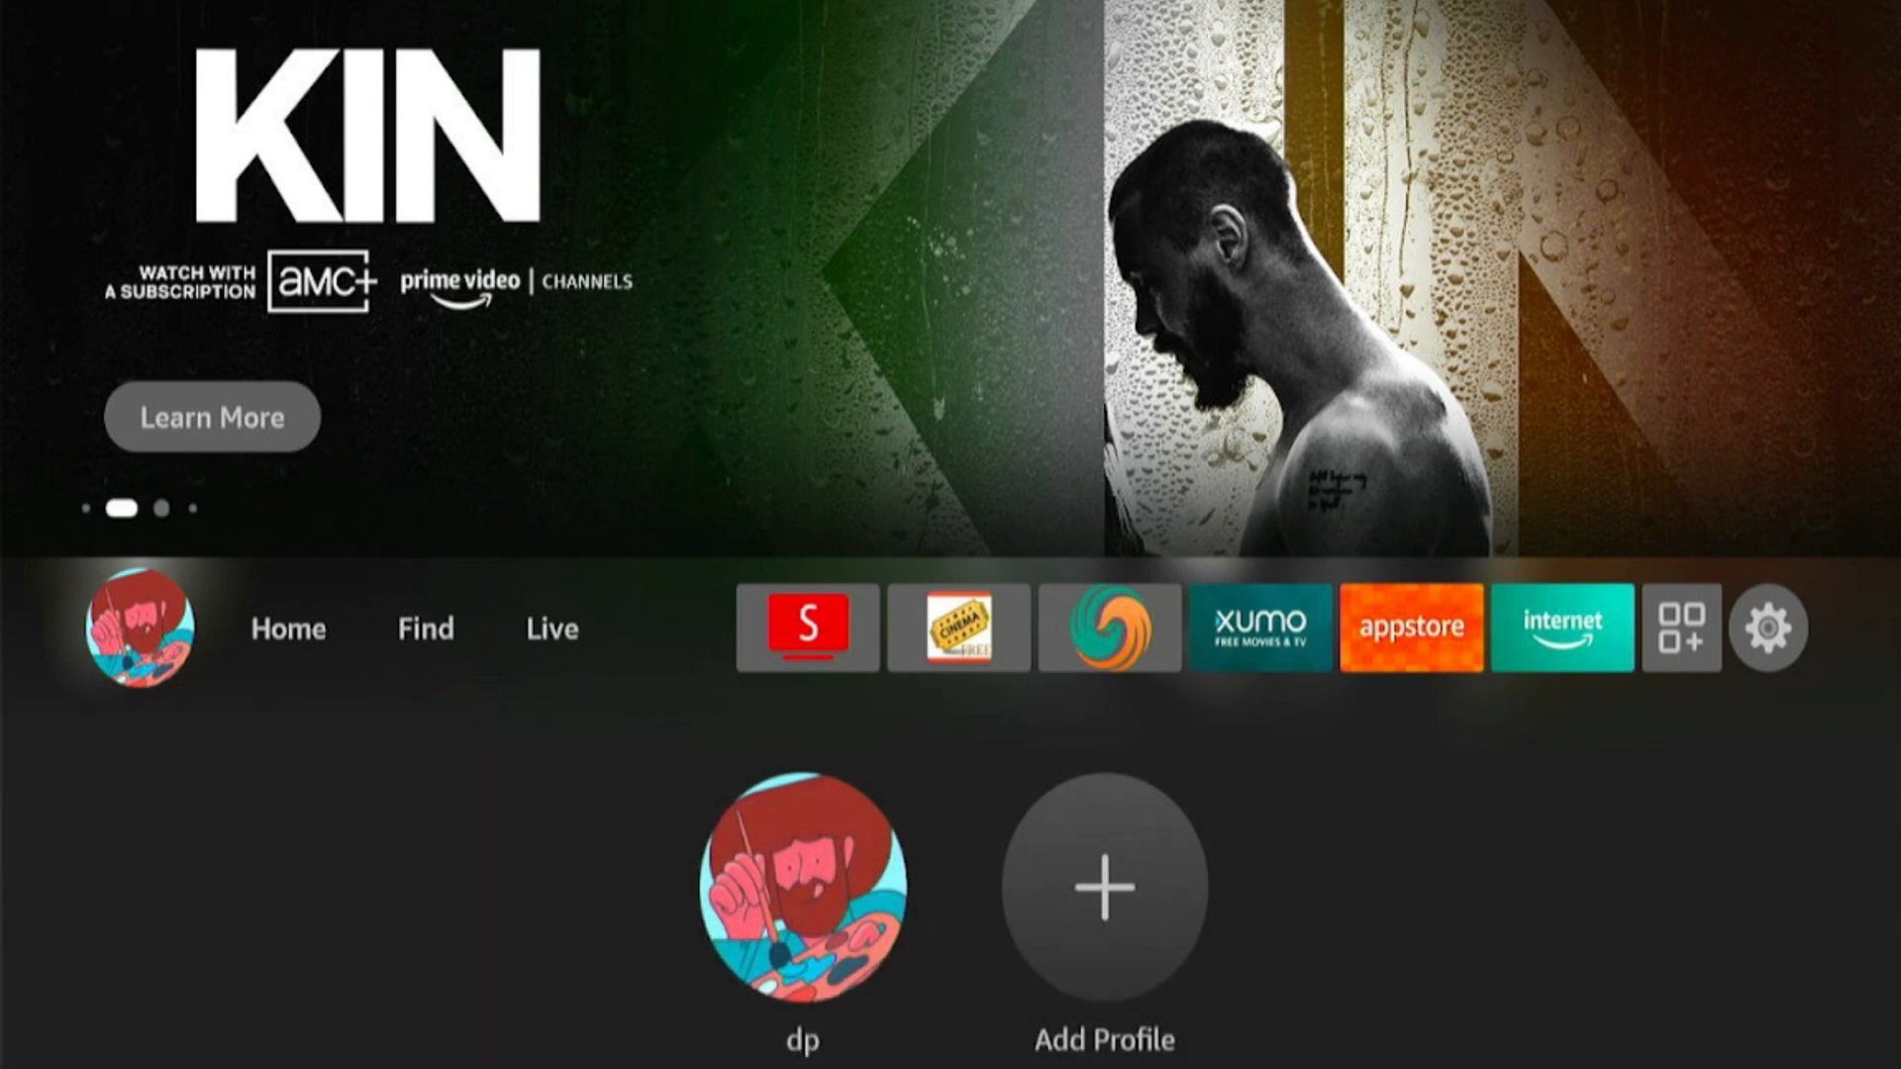
- Reach the Settings gear and open the Applications category from the settings grid
{"action": "key", "text": "Up"}
{"action": "key", "text": "Right"}
{"action": "key", "text": "Right"}
{"action": "key", "text": "Right"}
{"action": "key", "text": "Right"}
{"action": "key", "text": "Right"}
{"action": "key", "text": "Right"}
{"action": "key", "text": "Right"}
{"action": "key", "text": "Right"}
{"action": "key", "text": "Right"}
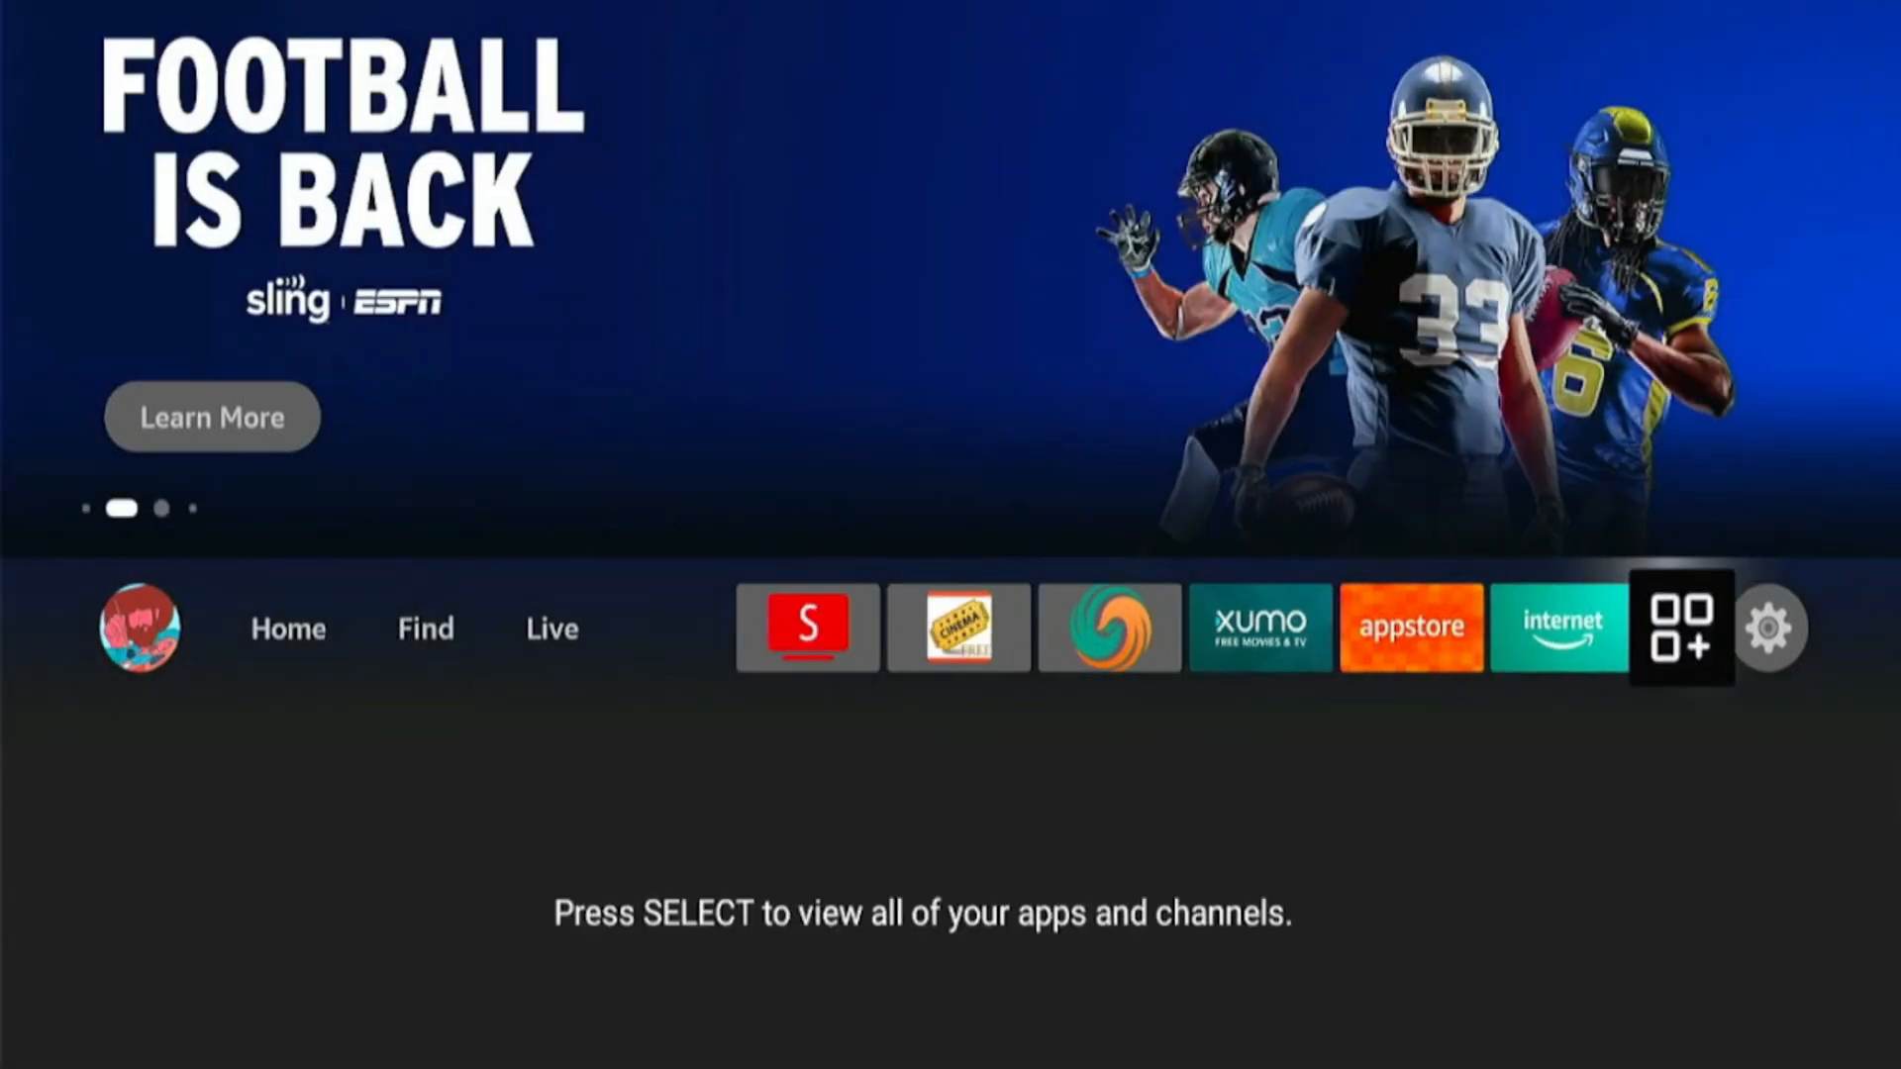
{"action": "key", "text": "Right"}
{"action": "key", "text": "Down"}
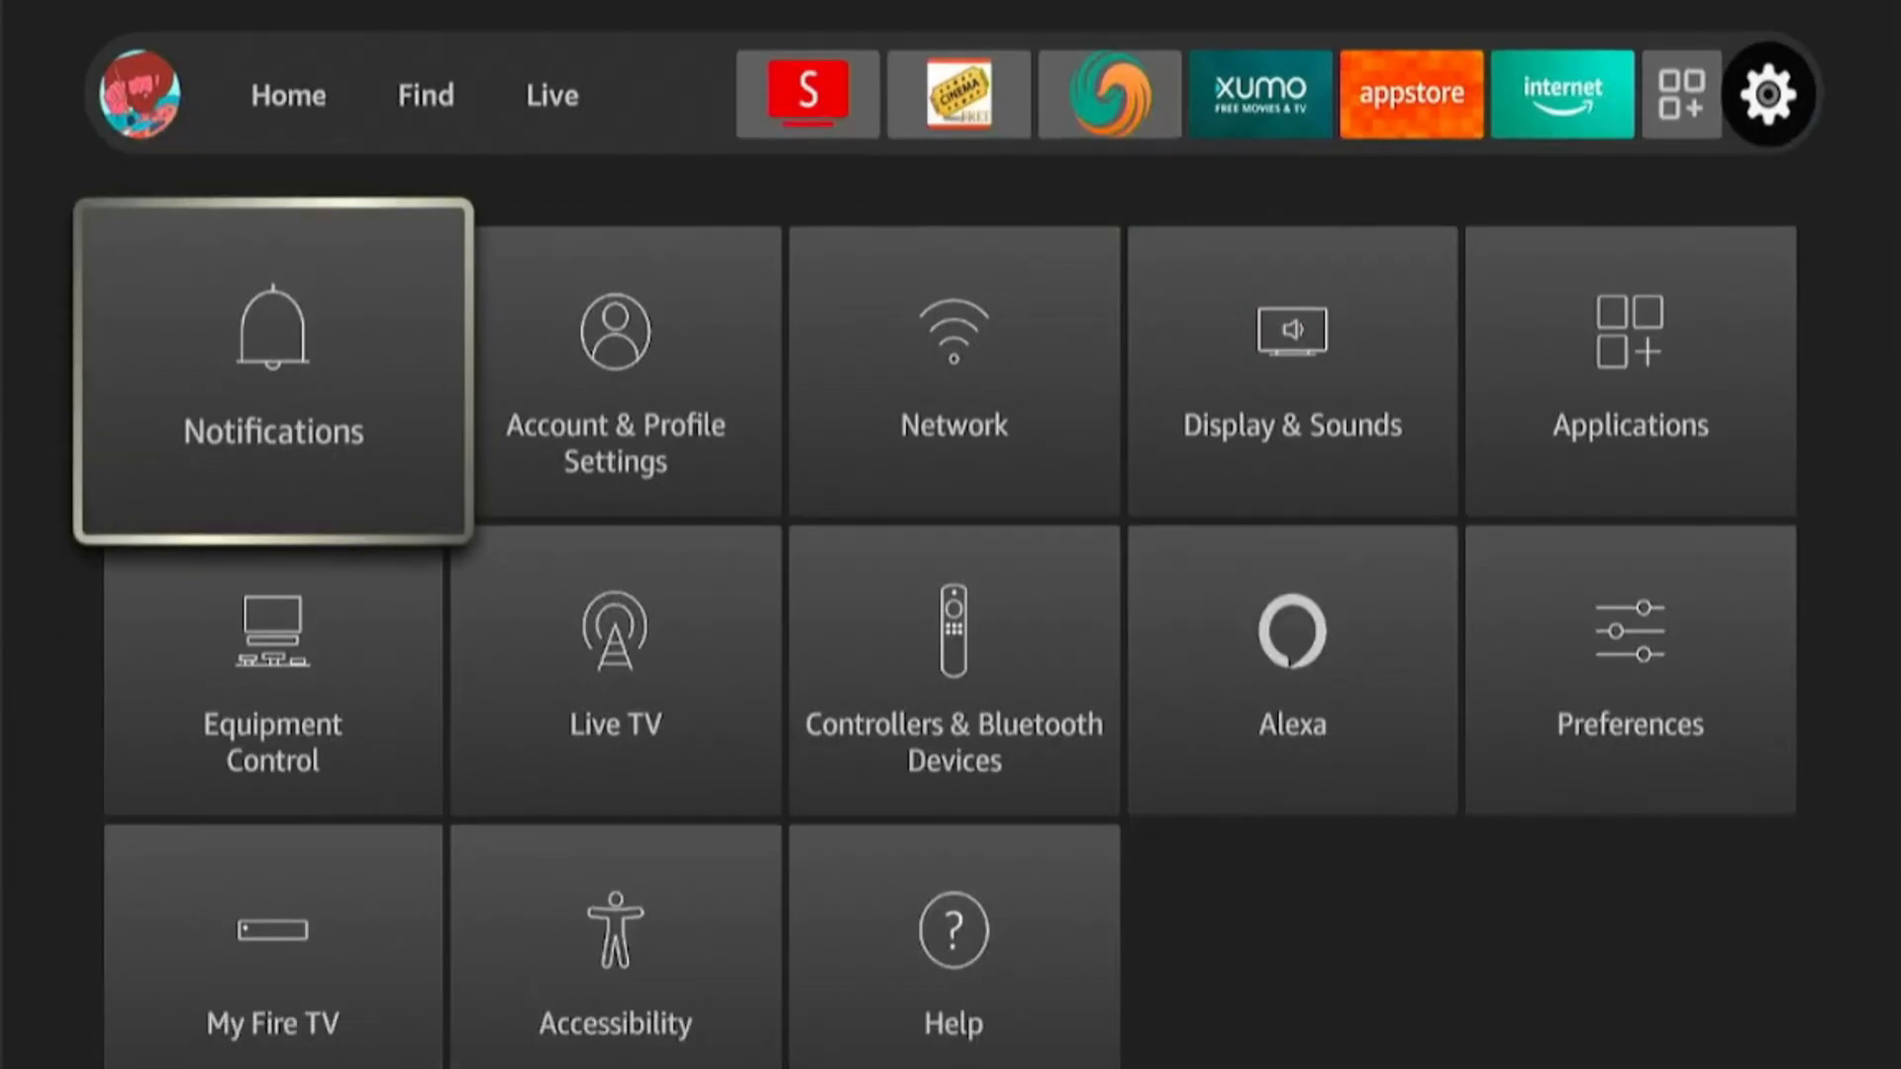
{"action": "key", "text": "Down"}
{"action": "key", "text": "Down"}
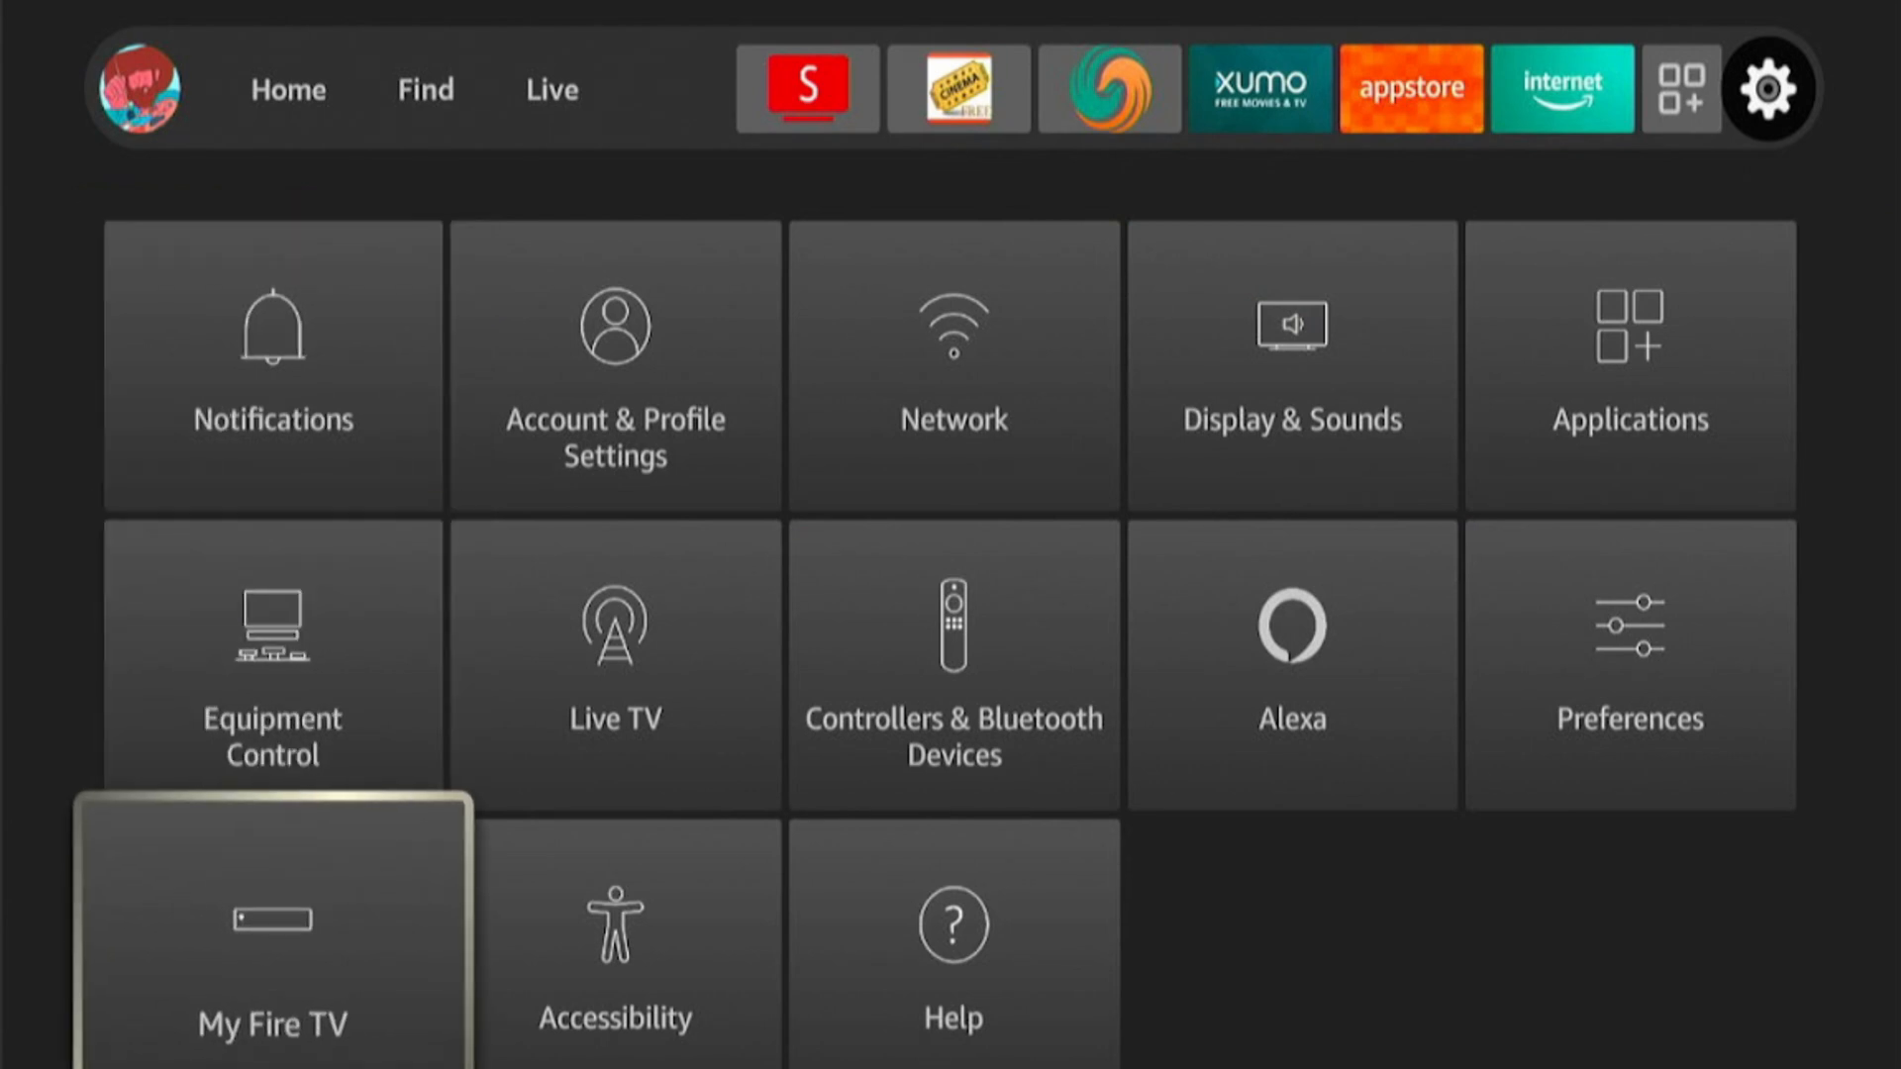
{"action": "key", "text": "Up"}
{"action": "key", "text": "Up"}
{"action": "key", "text": "Right"}
{"action": "key", "text": "Right"}
{"action": "key", "text": "Right"}
{"action": "key", "text": "Right"}
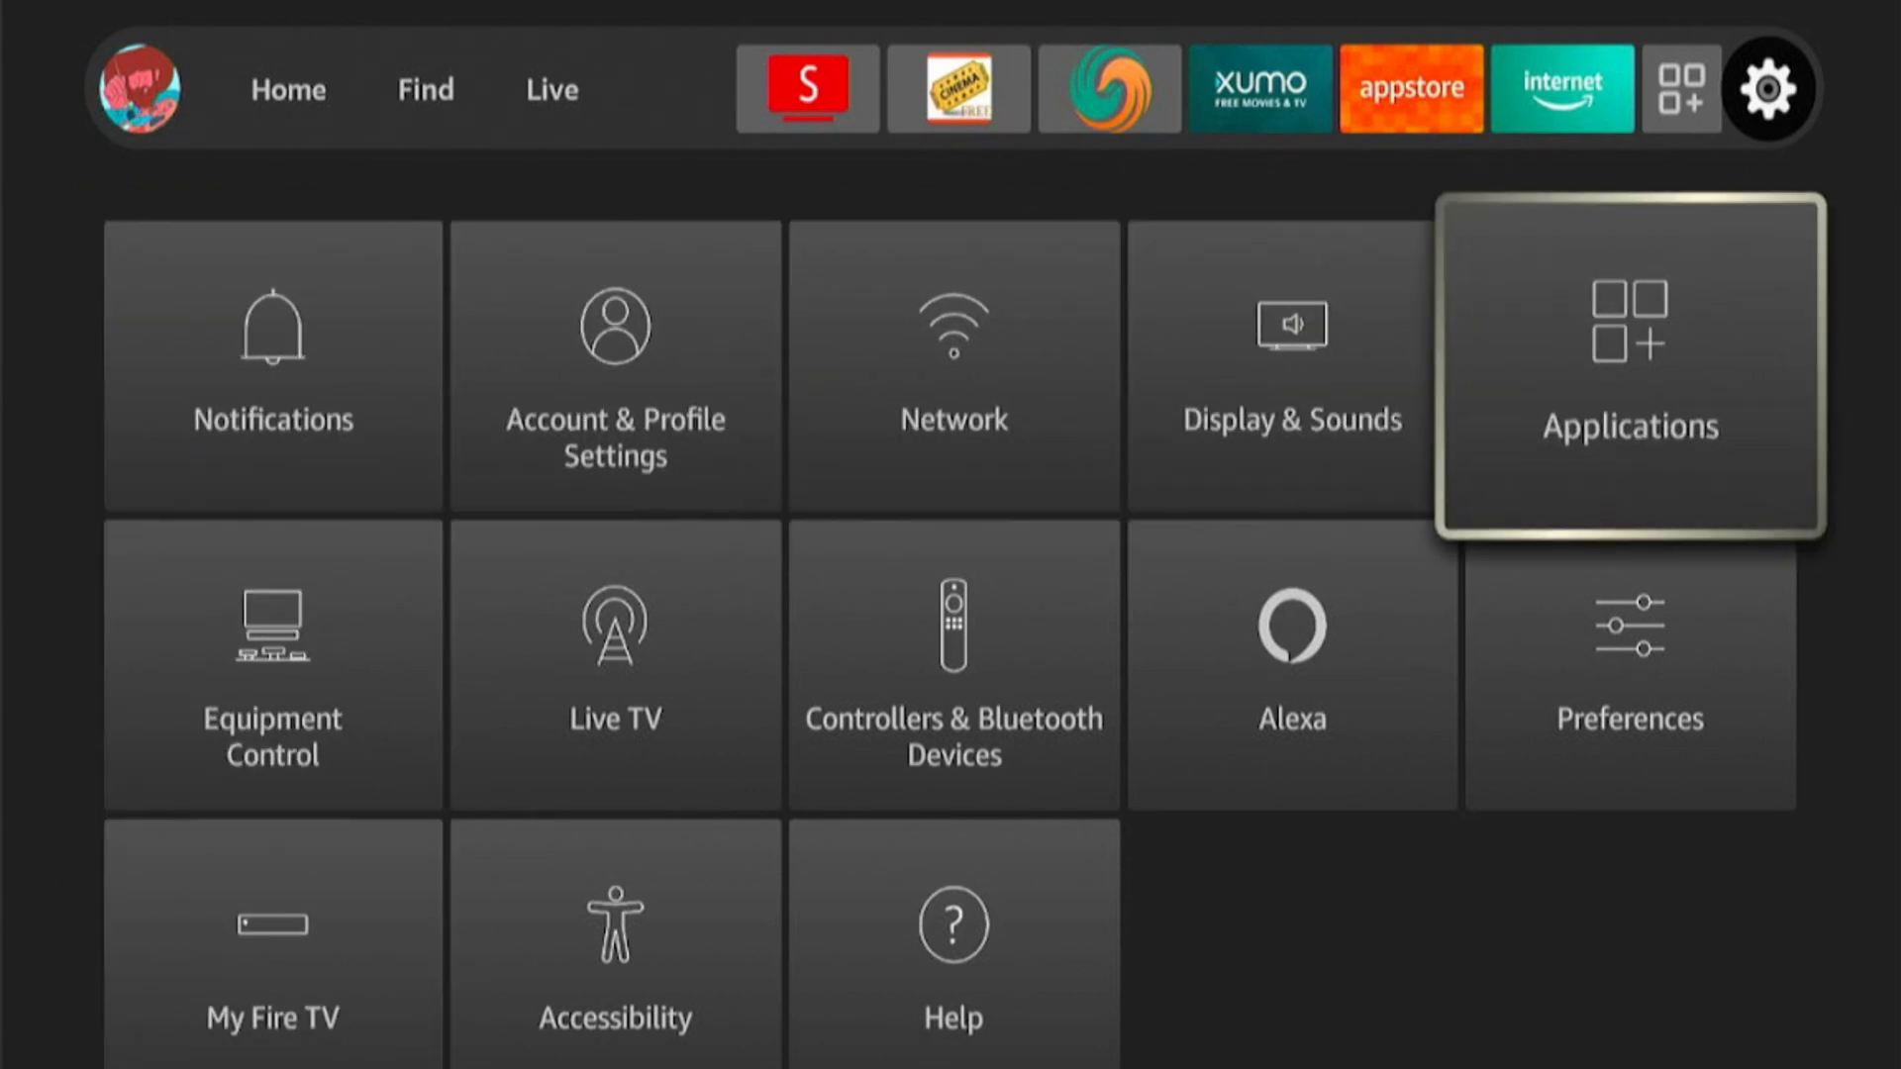
{"action": "key", "text": "Return"}
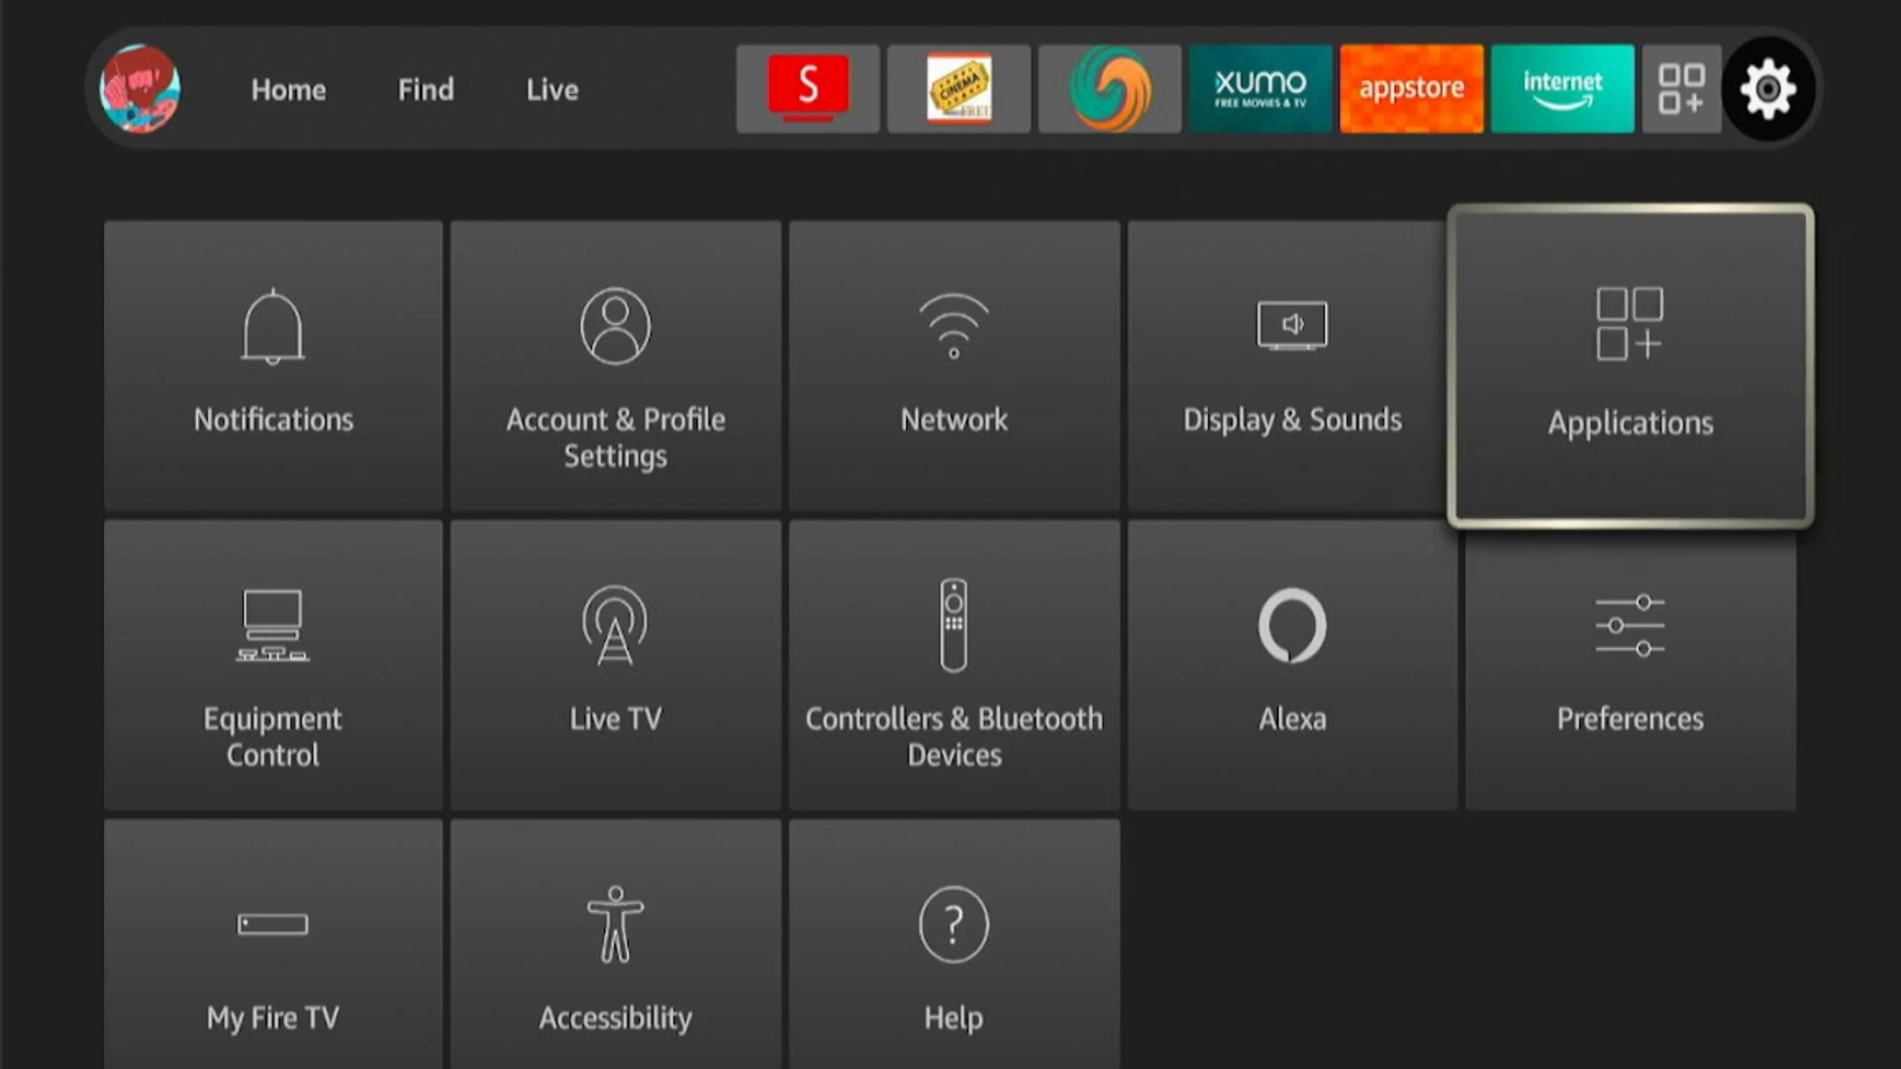
- Open Manage Installed Applications and locate BeeTV in the app list
{"action": "key", "text": "Down"}
{"action": "key", "text": "Down"}
{"action": "key", "text": "Down"}
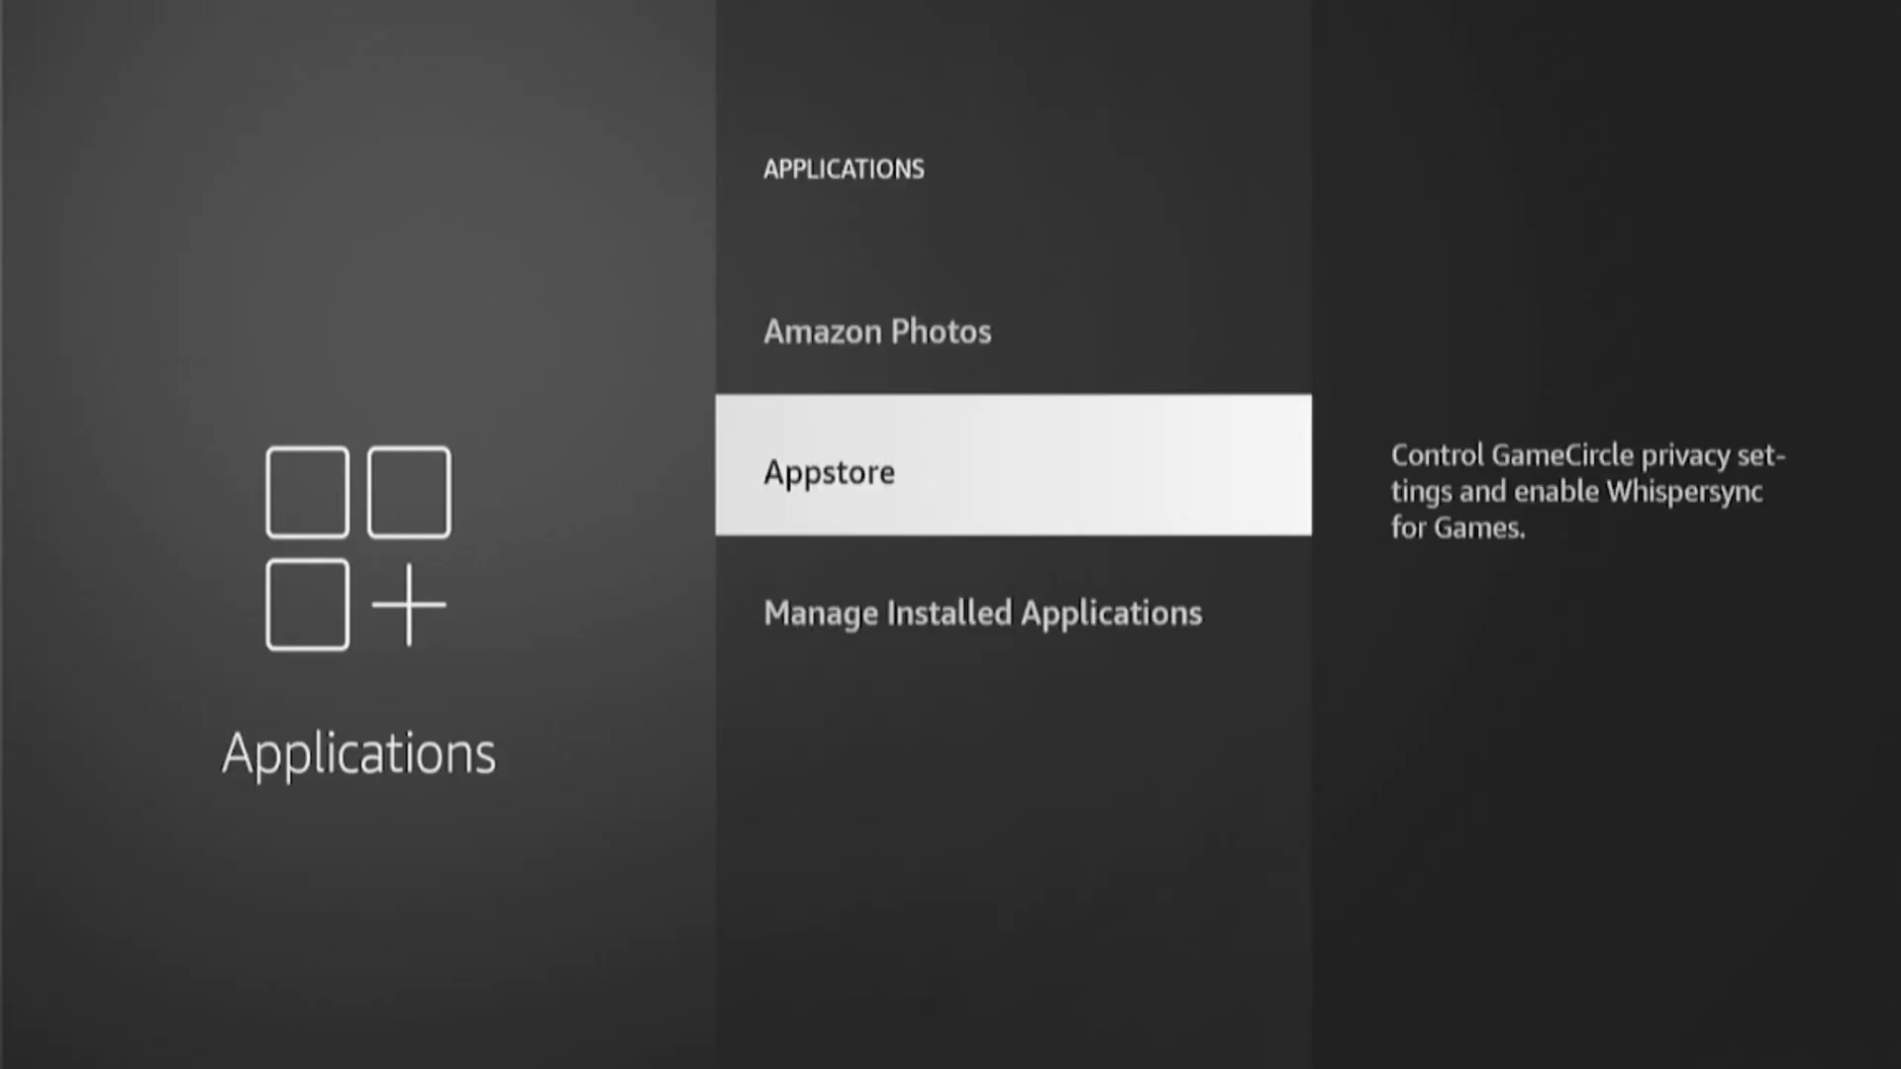
{"action": "key", "text": "Down"}
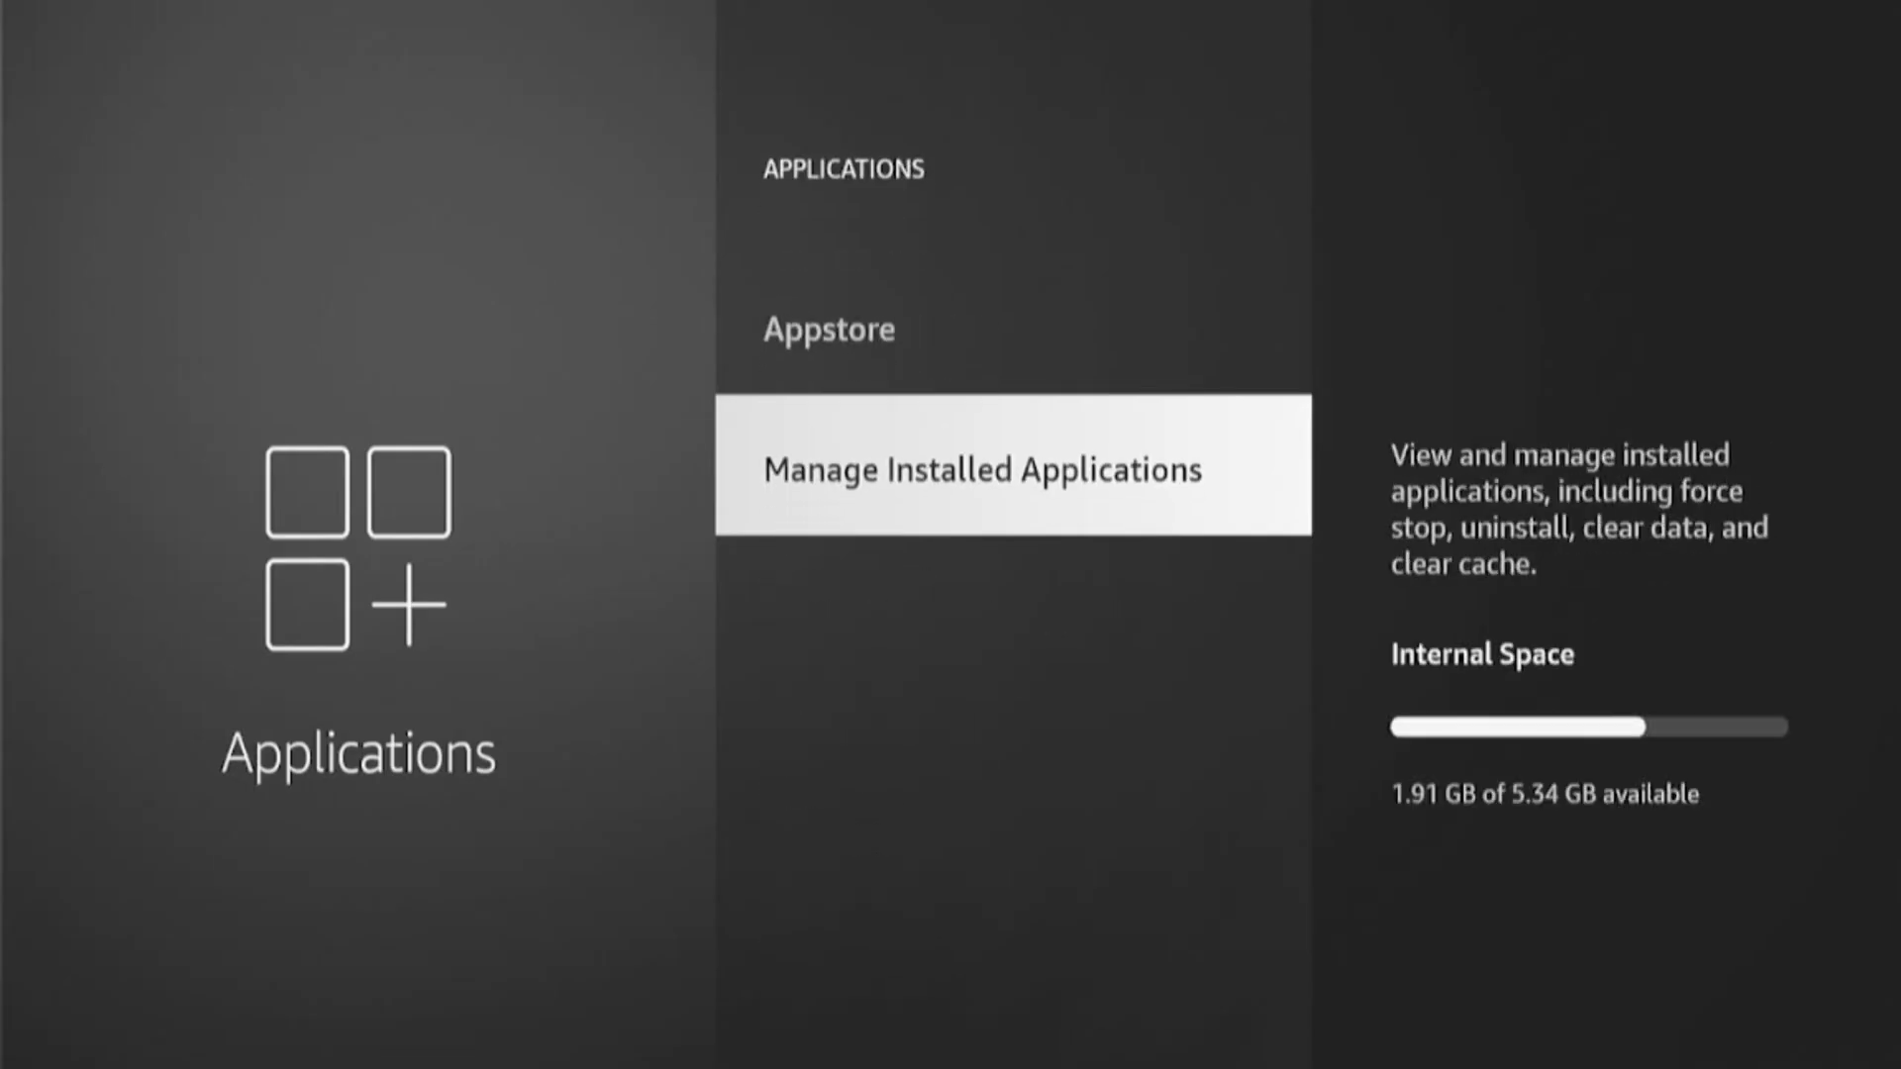
{"action": "key", "text": "Return"}
{"action": "key", "text": "Down"}
{"action": "key", "text": "Down"}
{"action": "key", "text": "Down"}
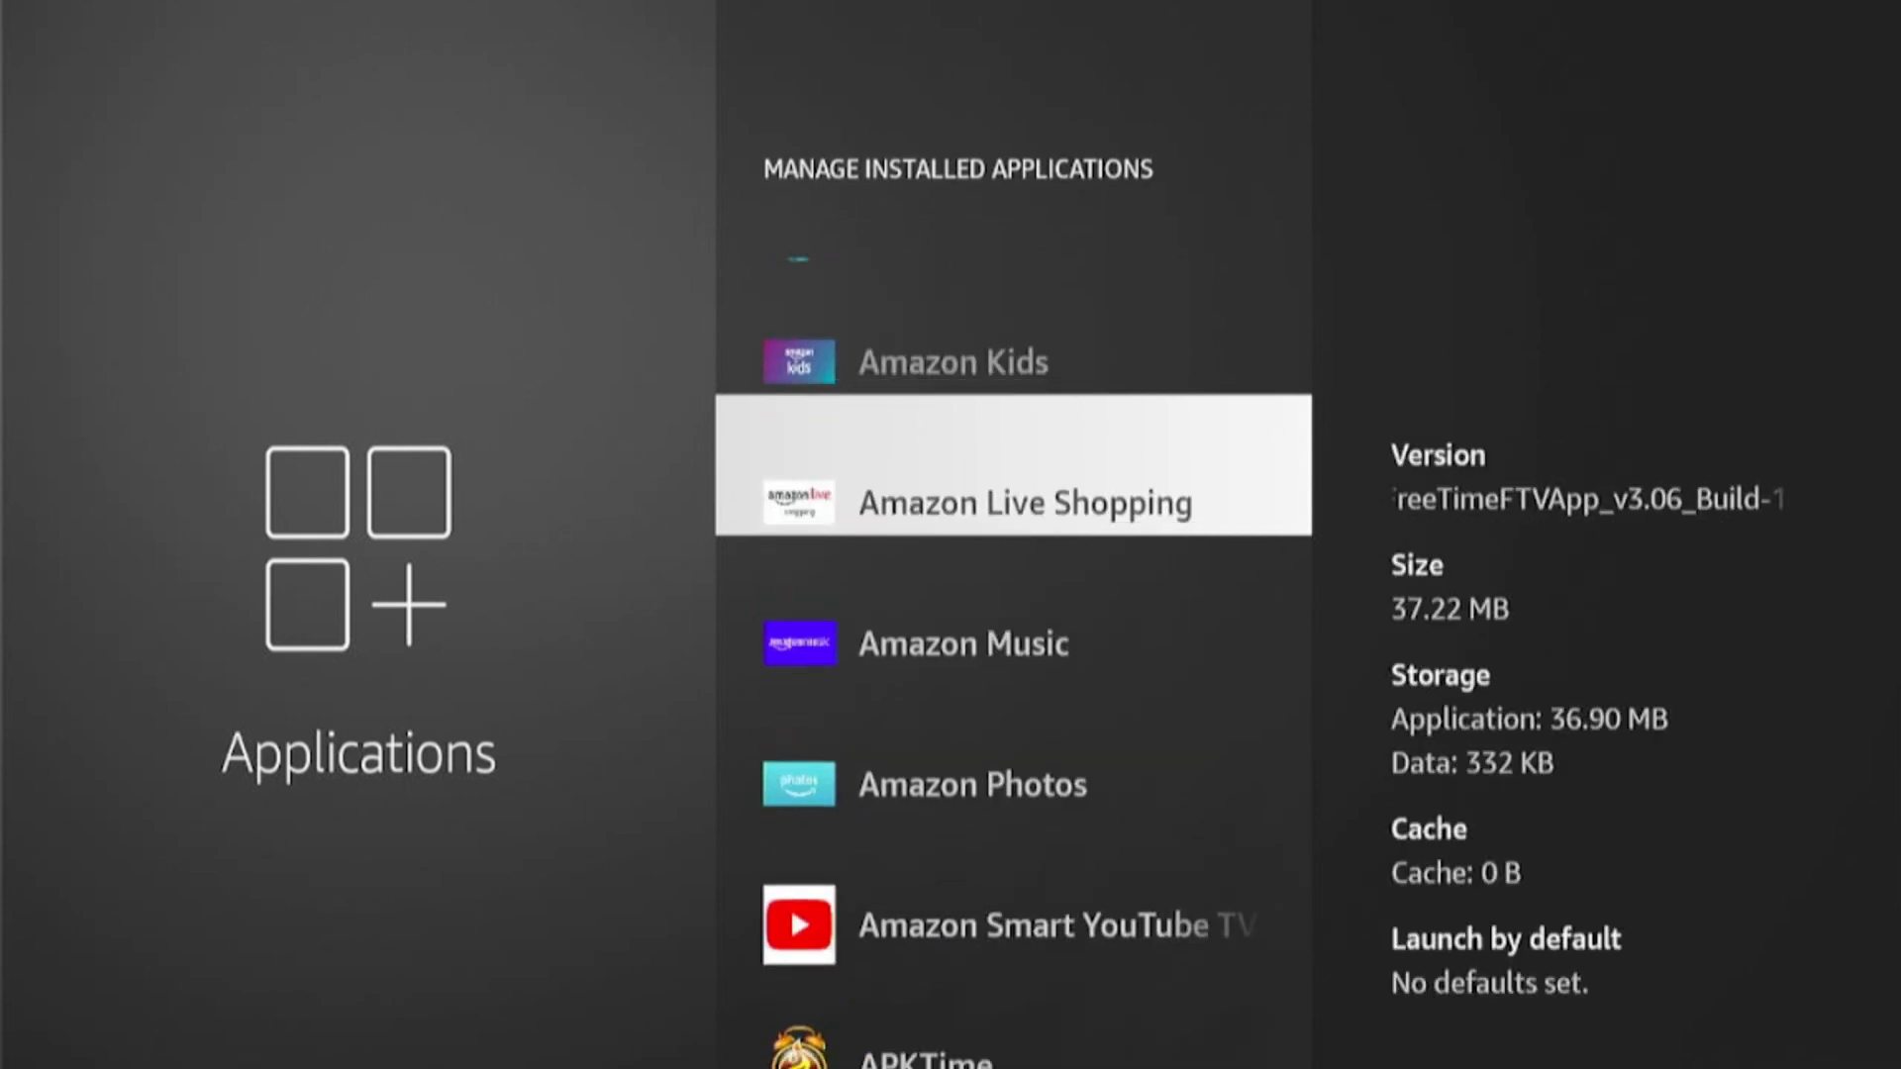
{"action": "key", "text": "Down"}
{"action": "key", "text": "Down"}
{"action": "key", "text": "Down"}
{"action": "key", "text": "Down"}
{"action": "key", "text": "Down"}
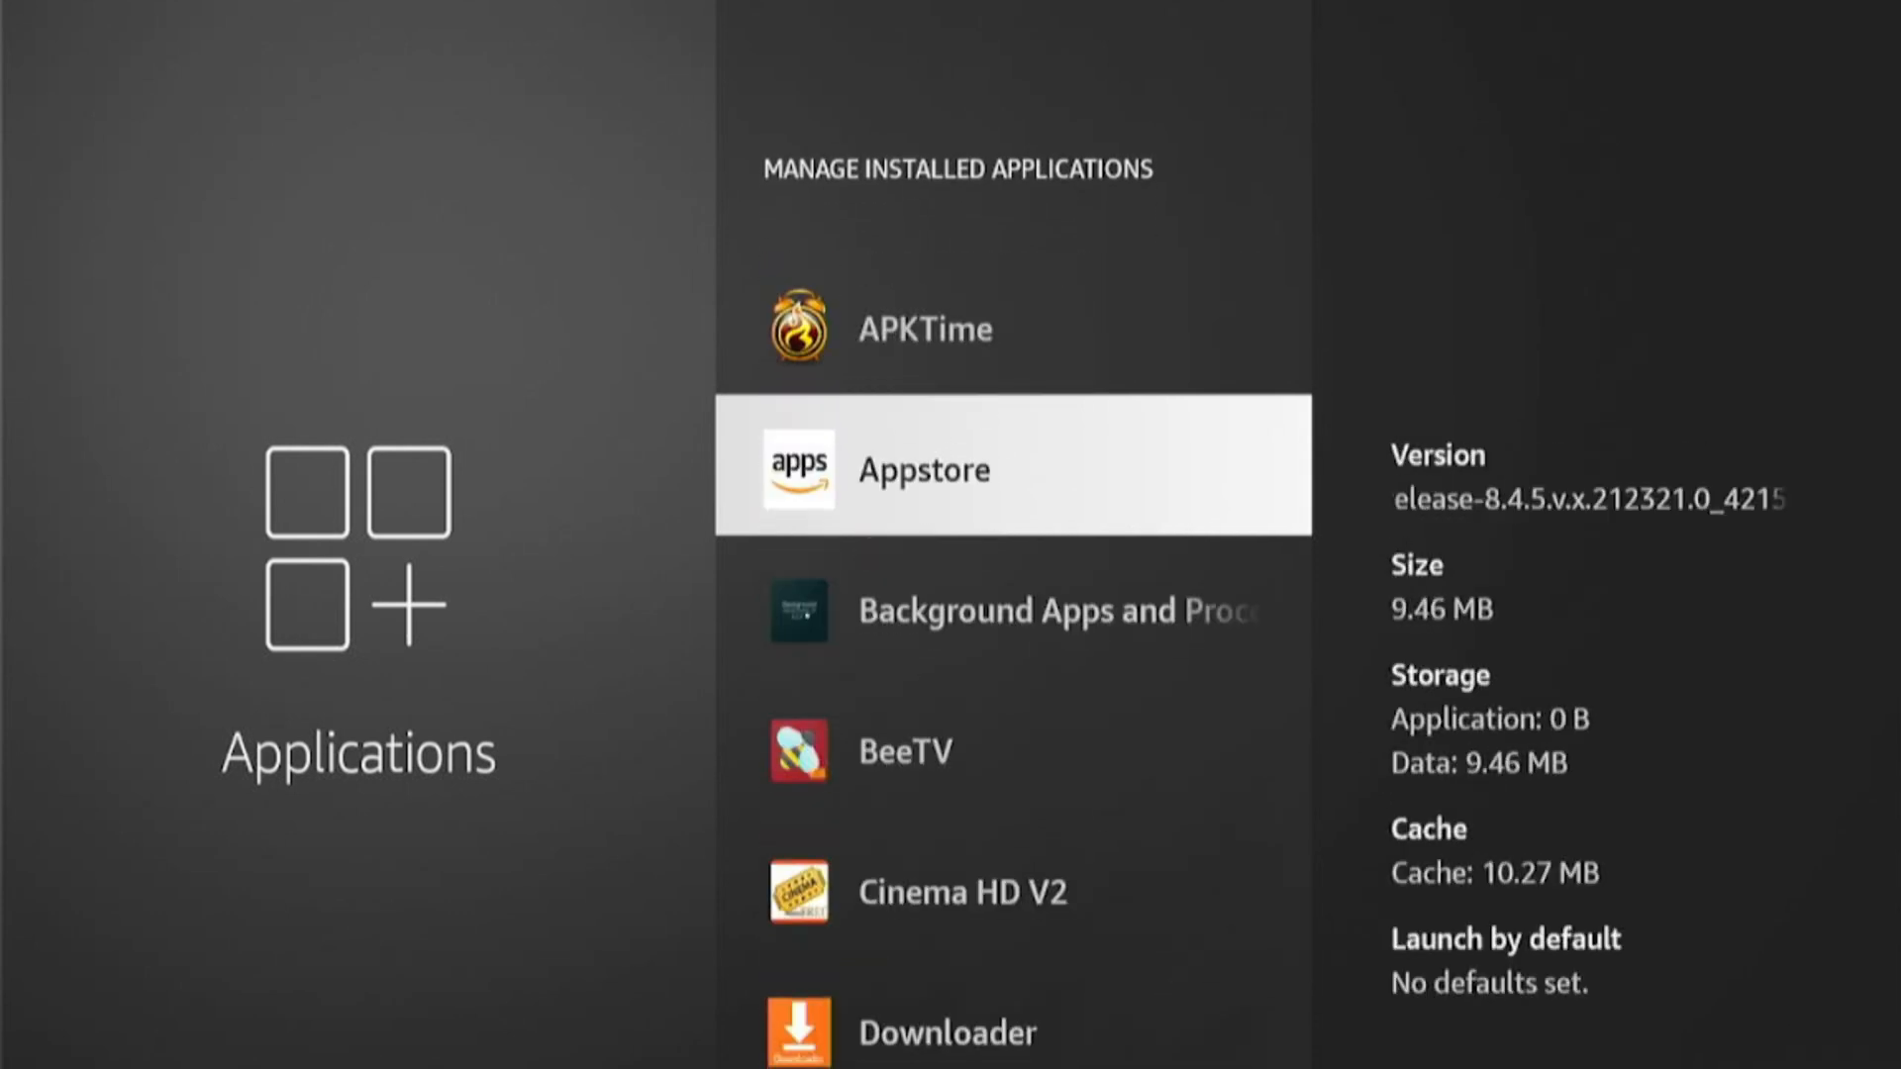
{"action": "key", "text": "Down"}
{"action": "key", "text": "Down"}
{"action": "key", "text": "Down"}
{"action": "key", "text": "Up"}
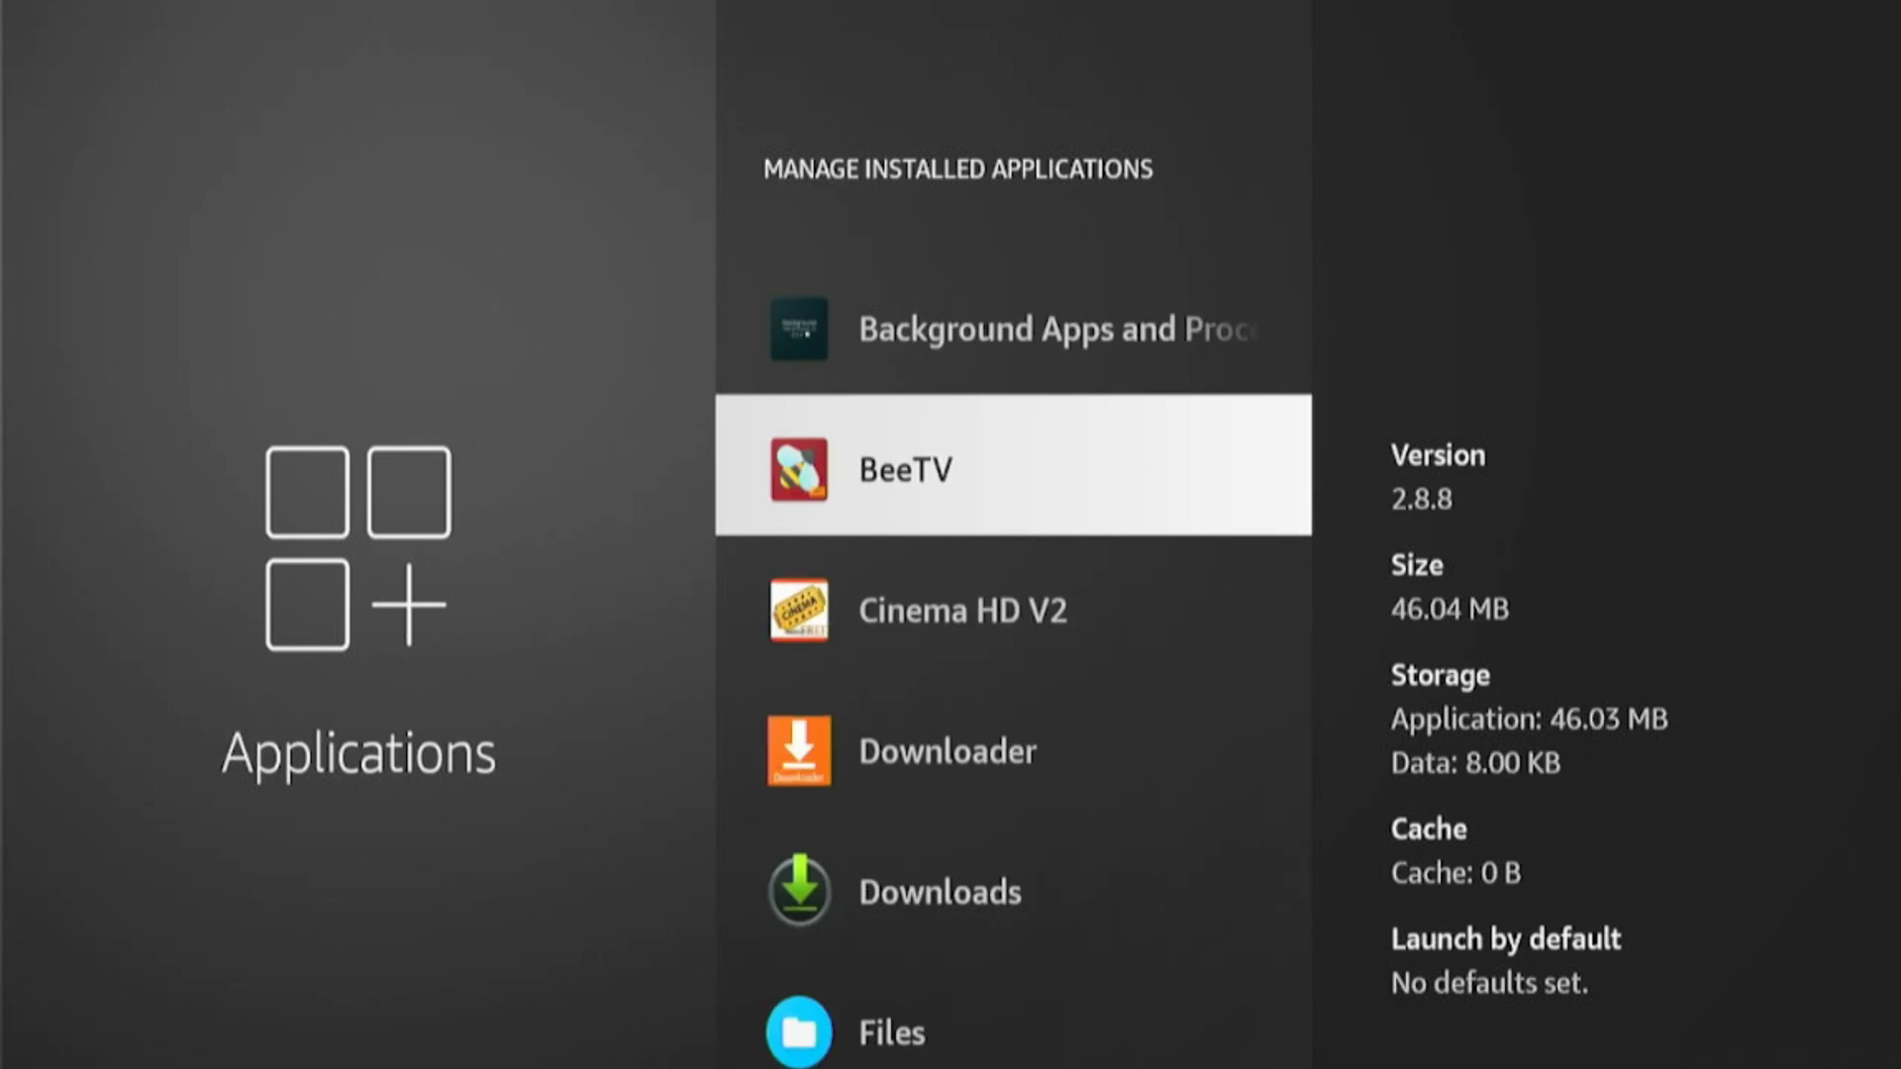
{"action": "key", "text": "Return"}
- Uninstall BeeTV, confirm its removal and return to the home screen
{"action": "key", "text": "Down"}
{"action": "key", "text": "Down"}
{"action": "key", "text": "Down"}
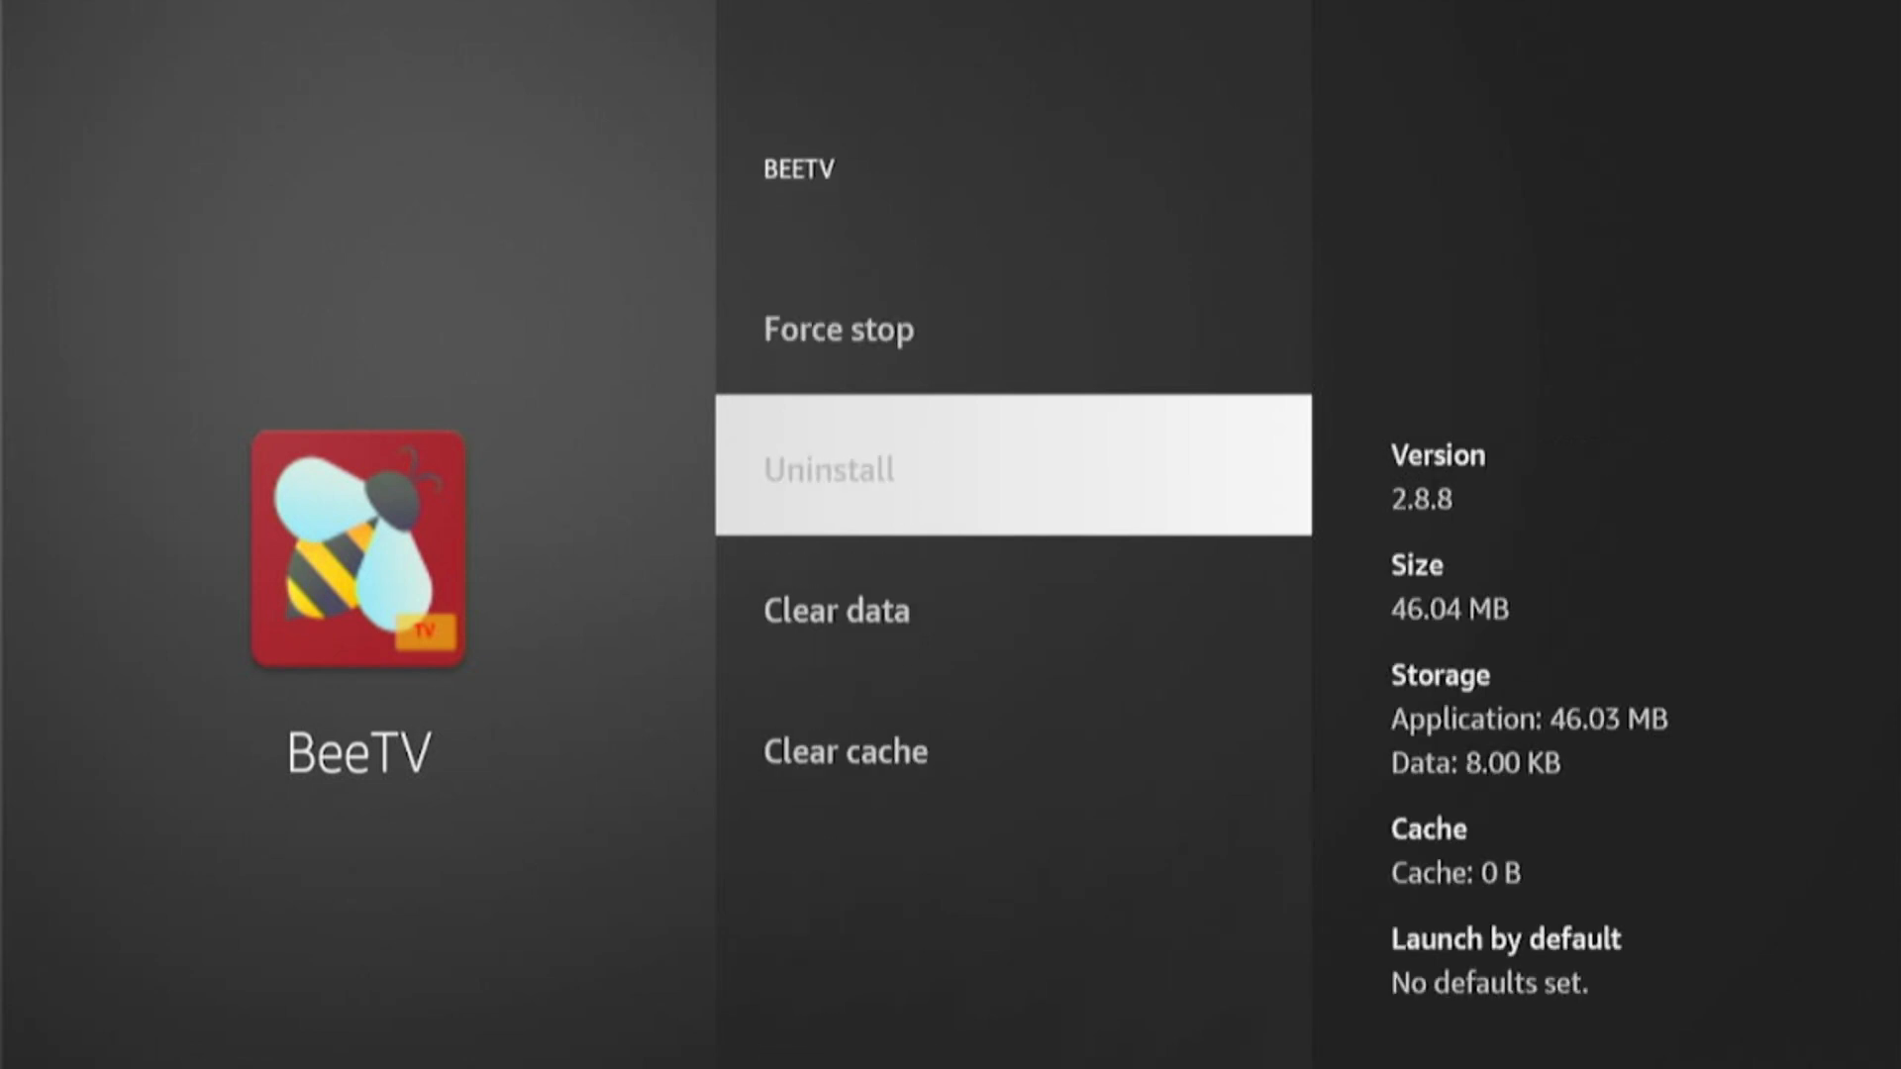
{"action": "key", "text": "Return"}
{"action": "key", "text": "Return"}
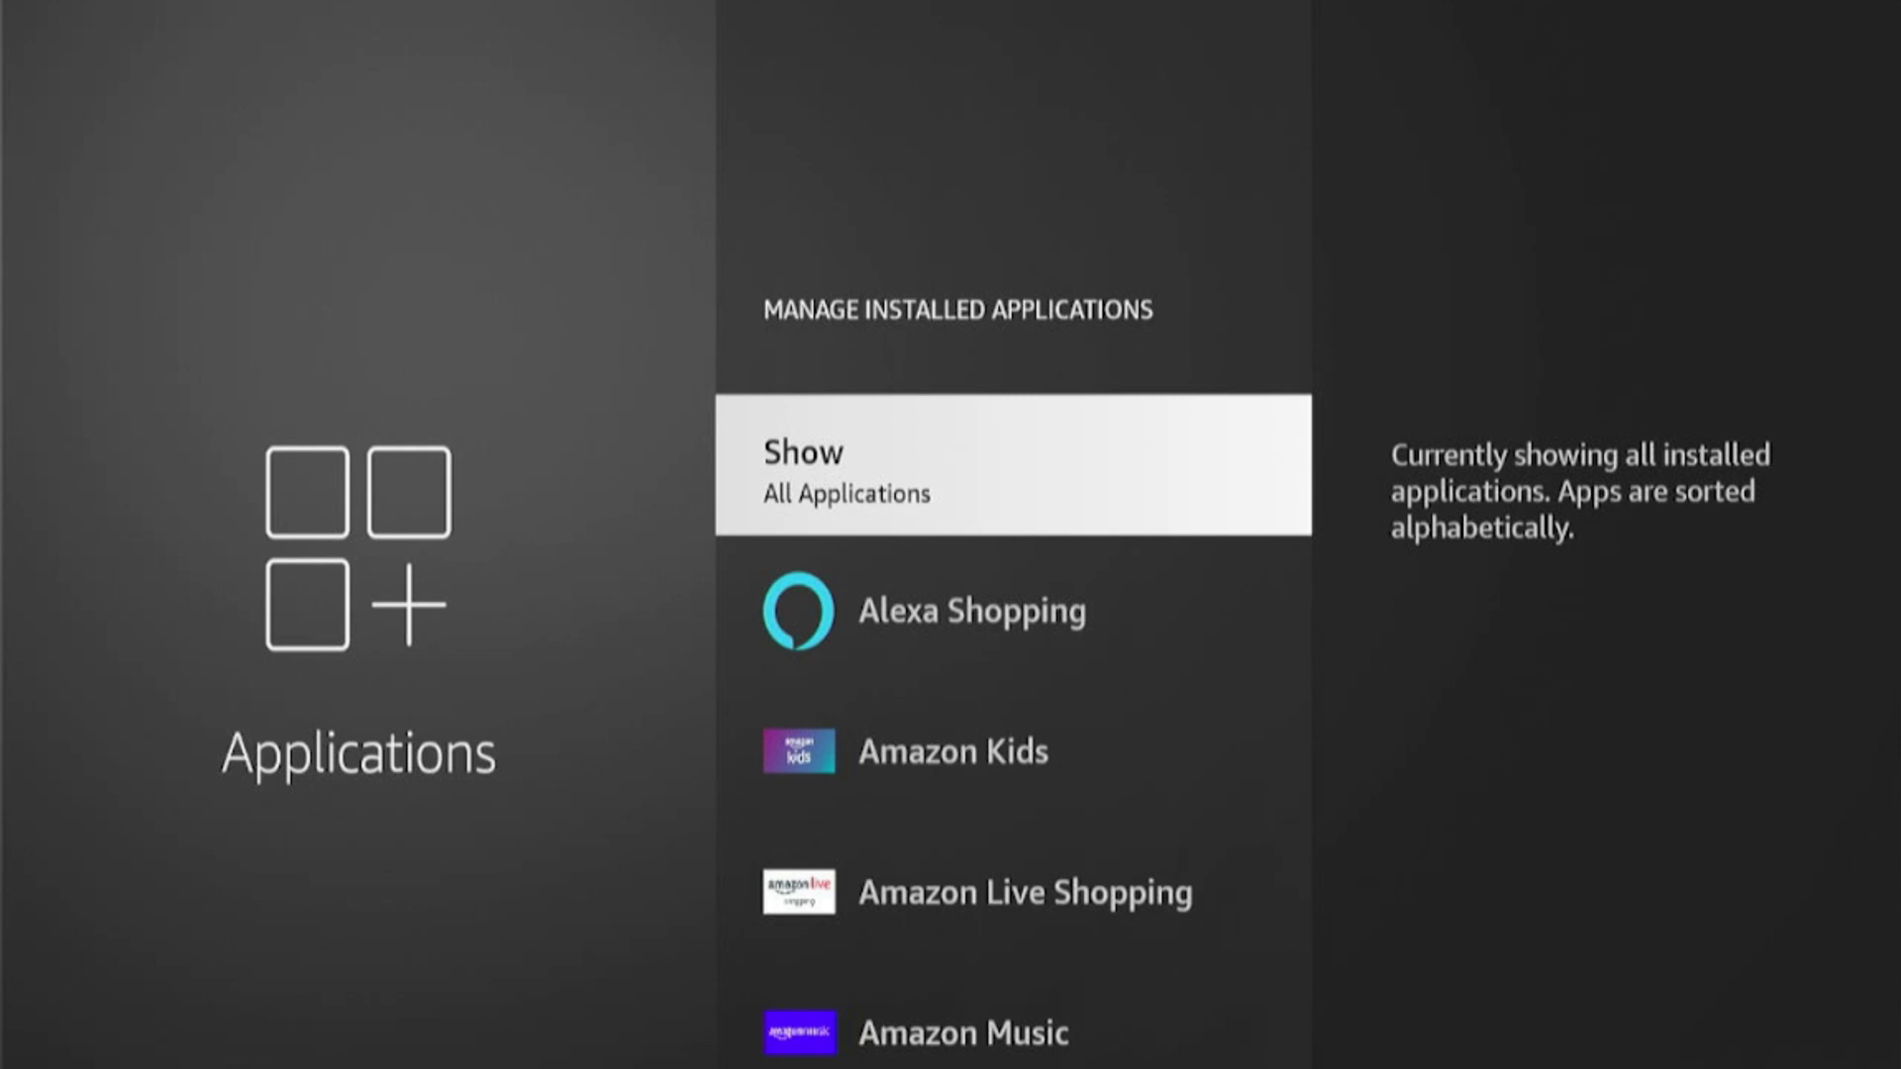
{"action": "key", "text": "Home"}
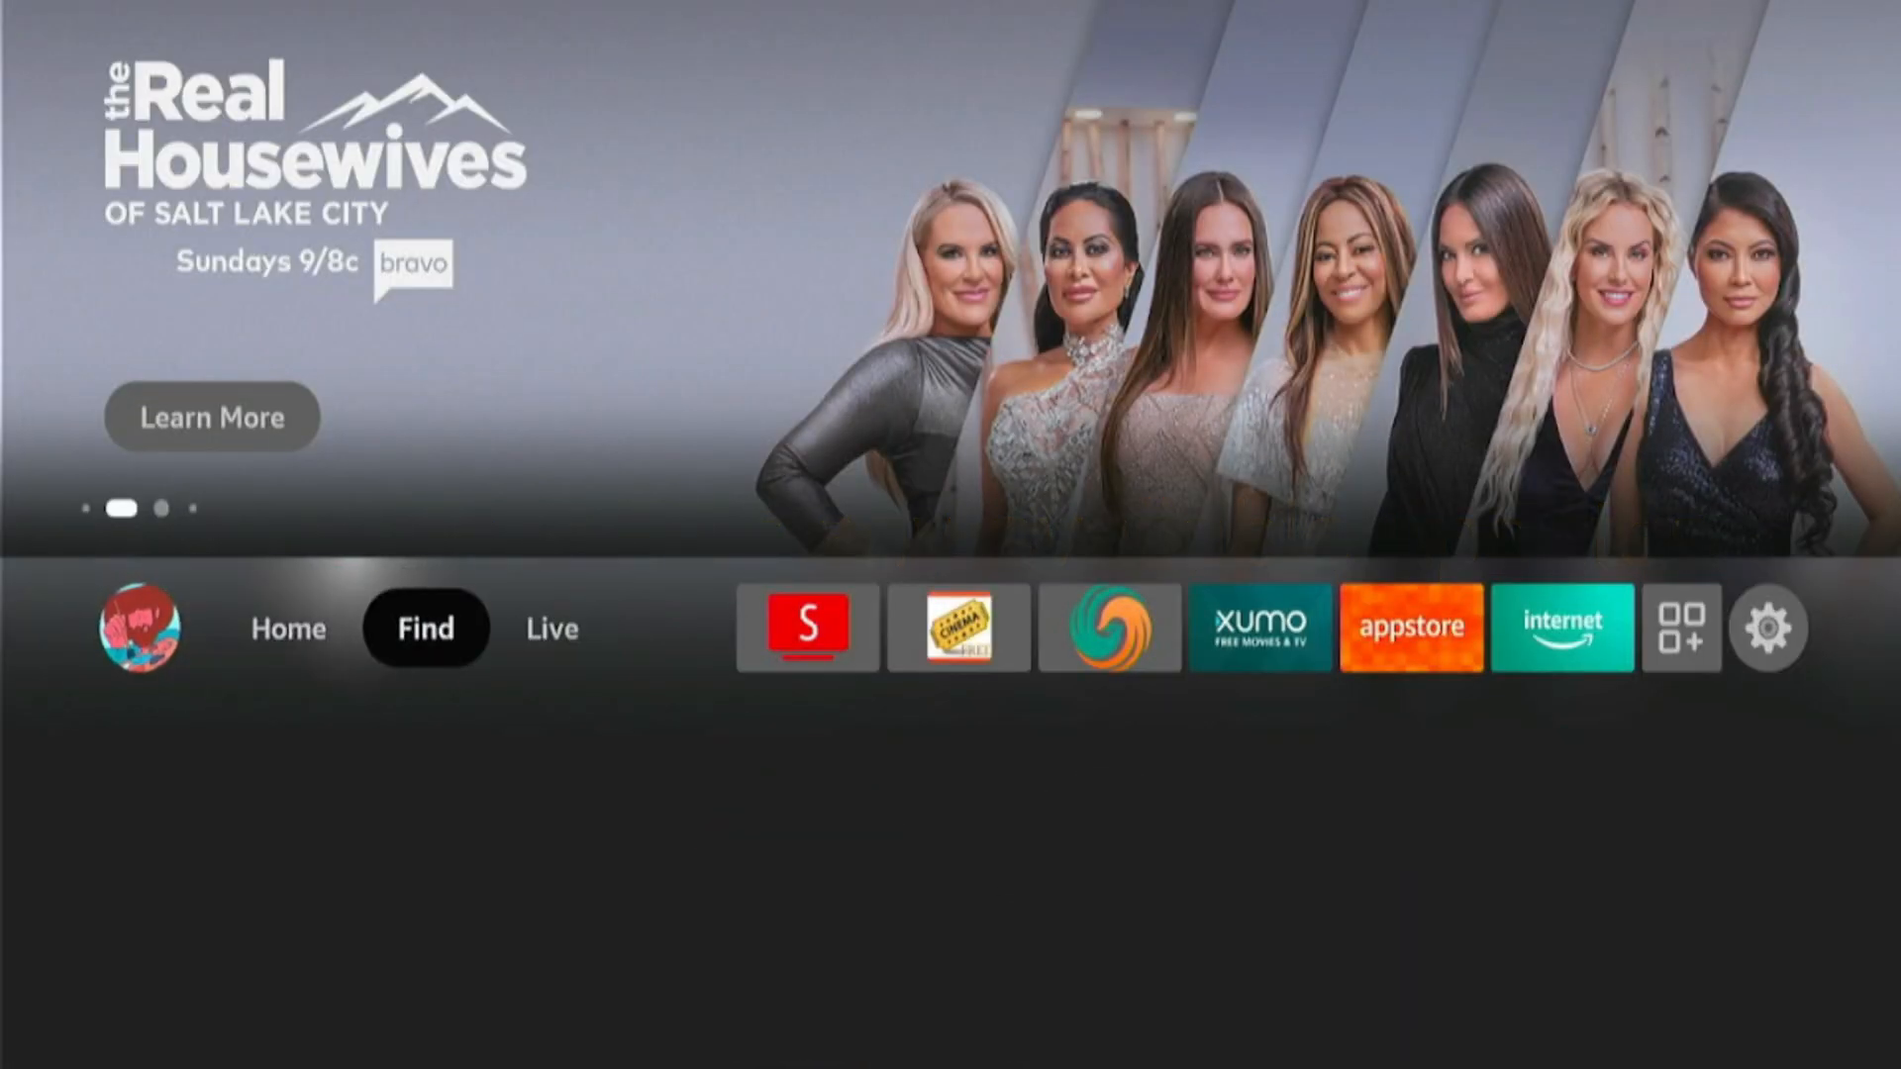
- Reach Settings and open the My Fire TV category with About, Developer options and Restart
{"action": "key", "text": "Right"}
{"action": "key", "text": "Right"}
{"action": "key", "text": "Right"}
{"action": "key", "text": "Right"}
{"action": "key", "text": "Right"}
{"action": "key", "text": "Right"}
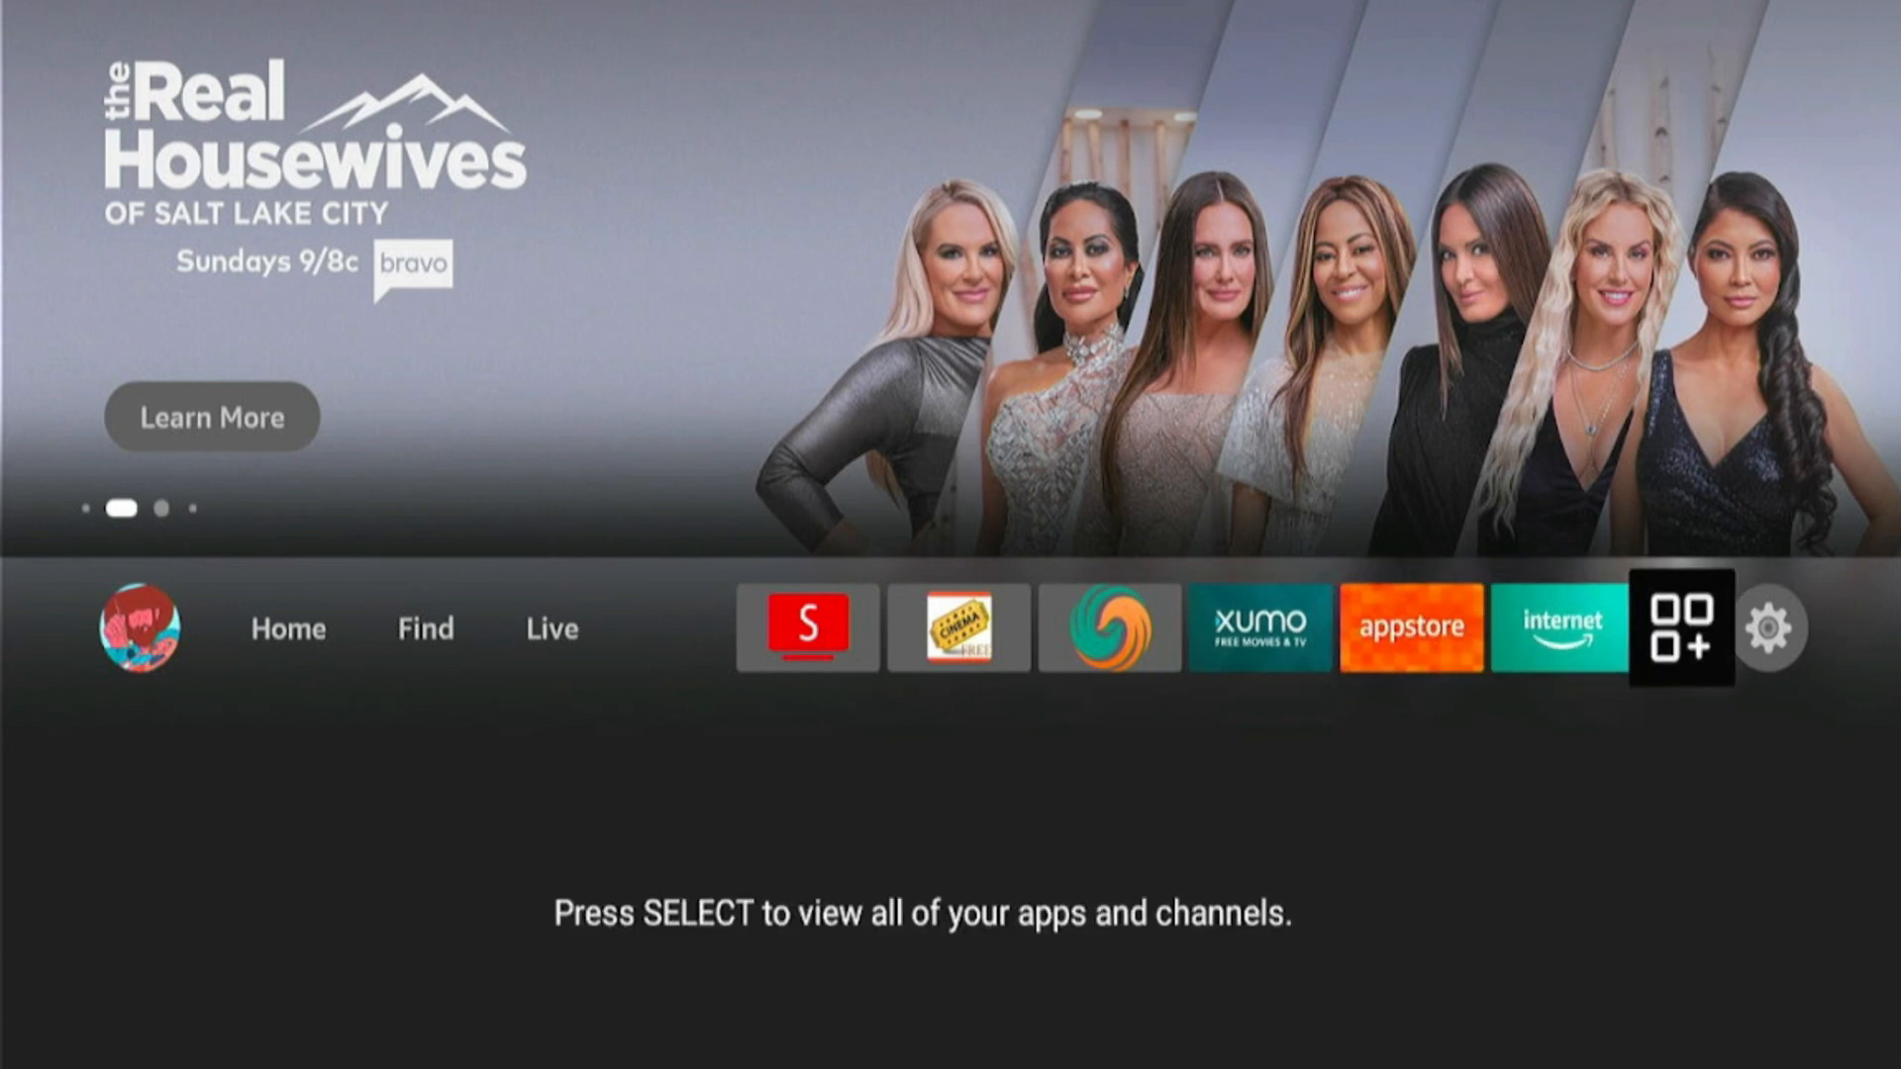
{"action": "key", "text": "Right"}
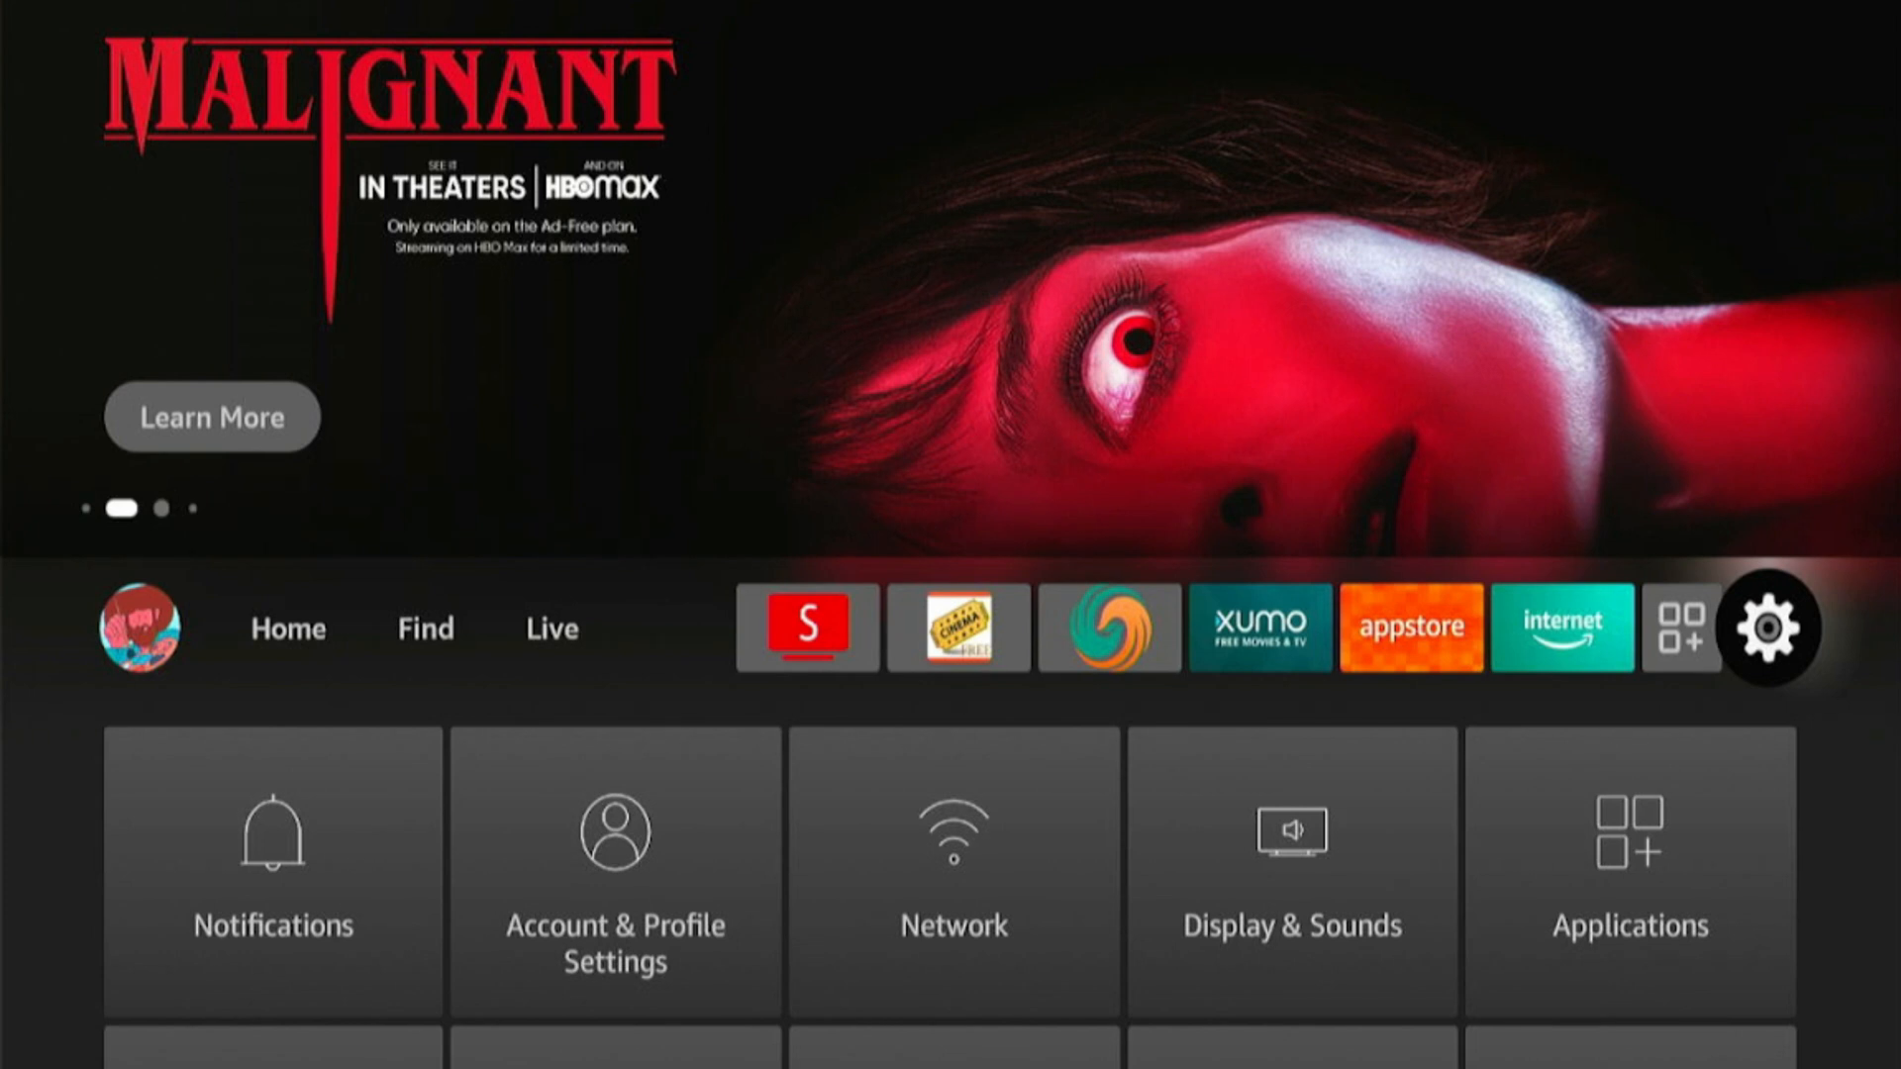
{"action": "key", "text": "Down"}
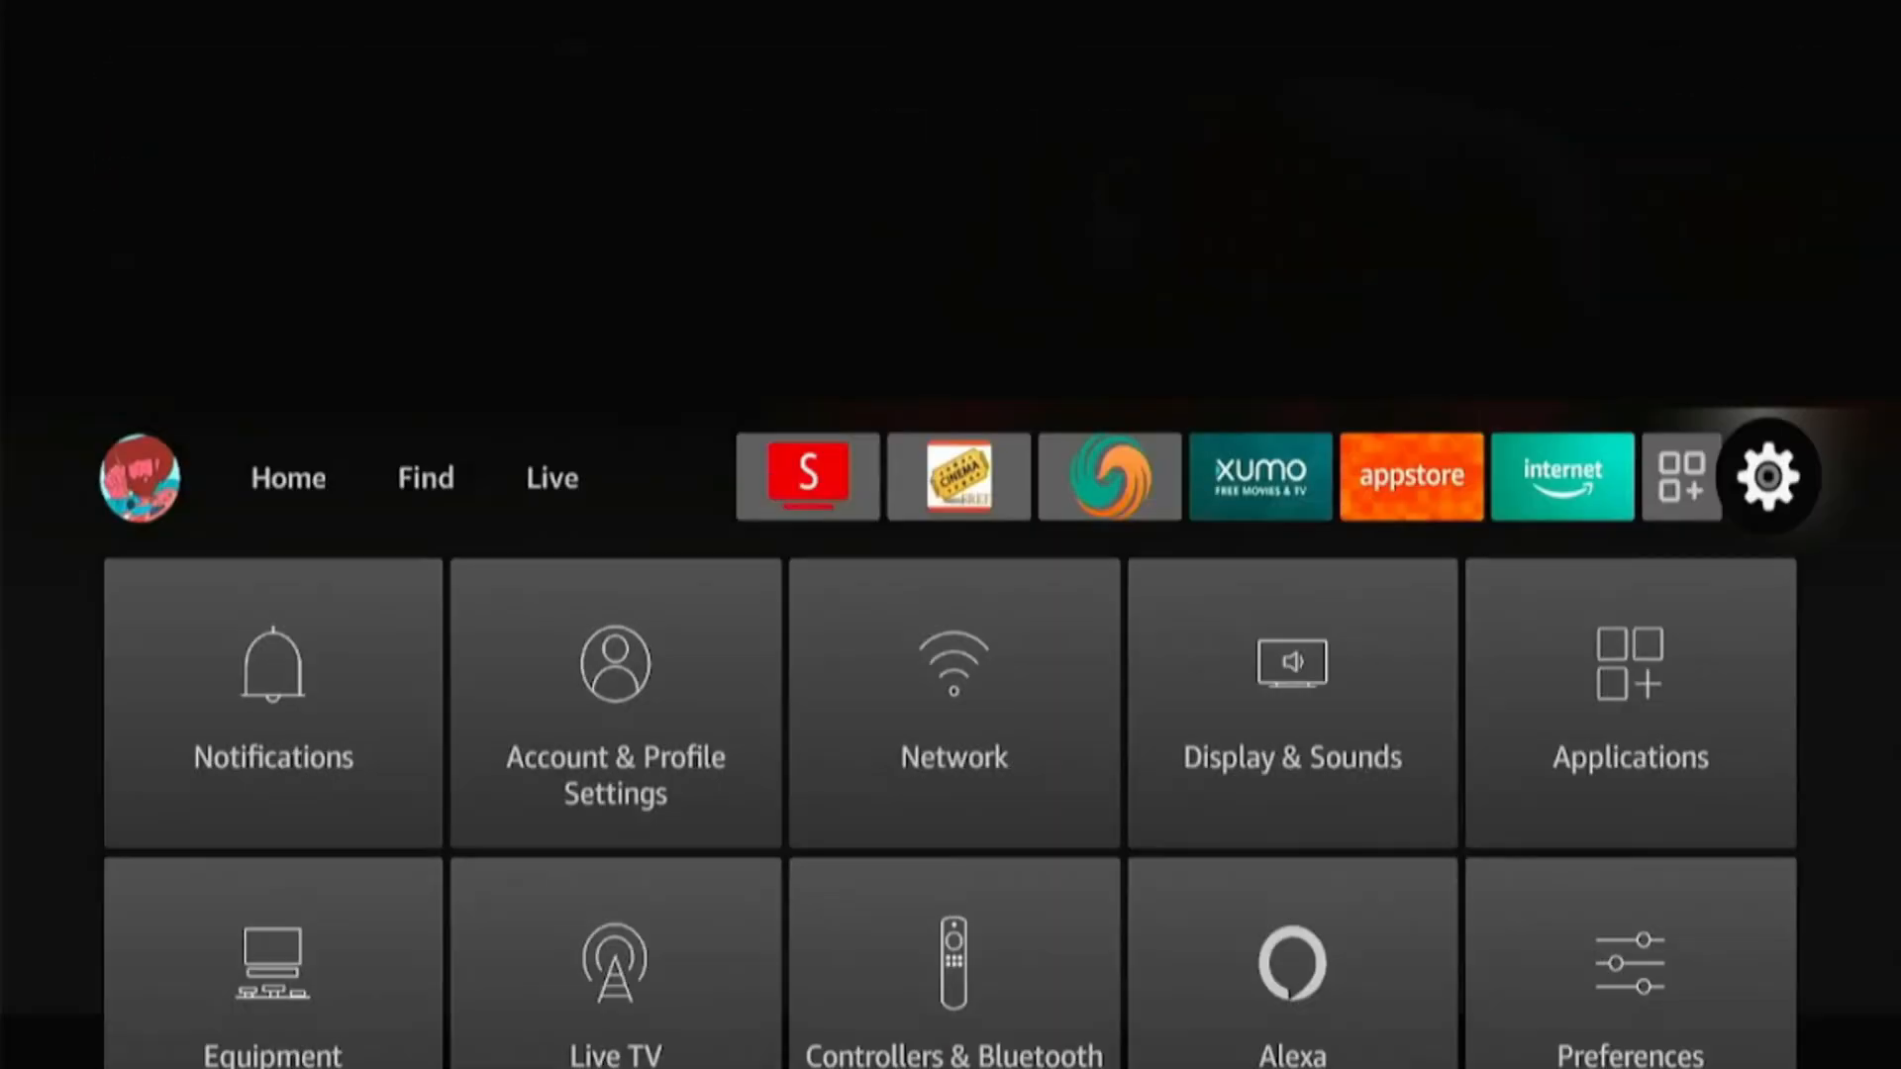
{"action": "key", "text": "Down"}
{"action": "key", "text": "Down"}
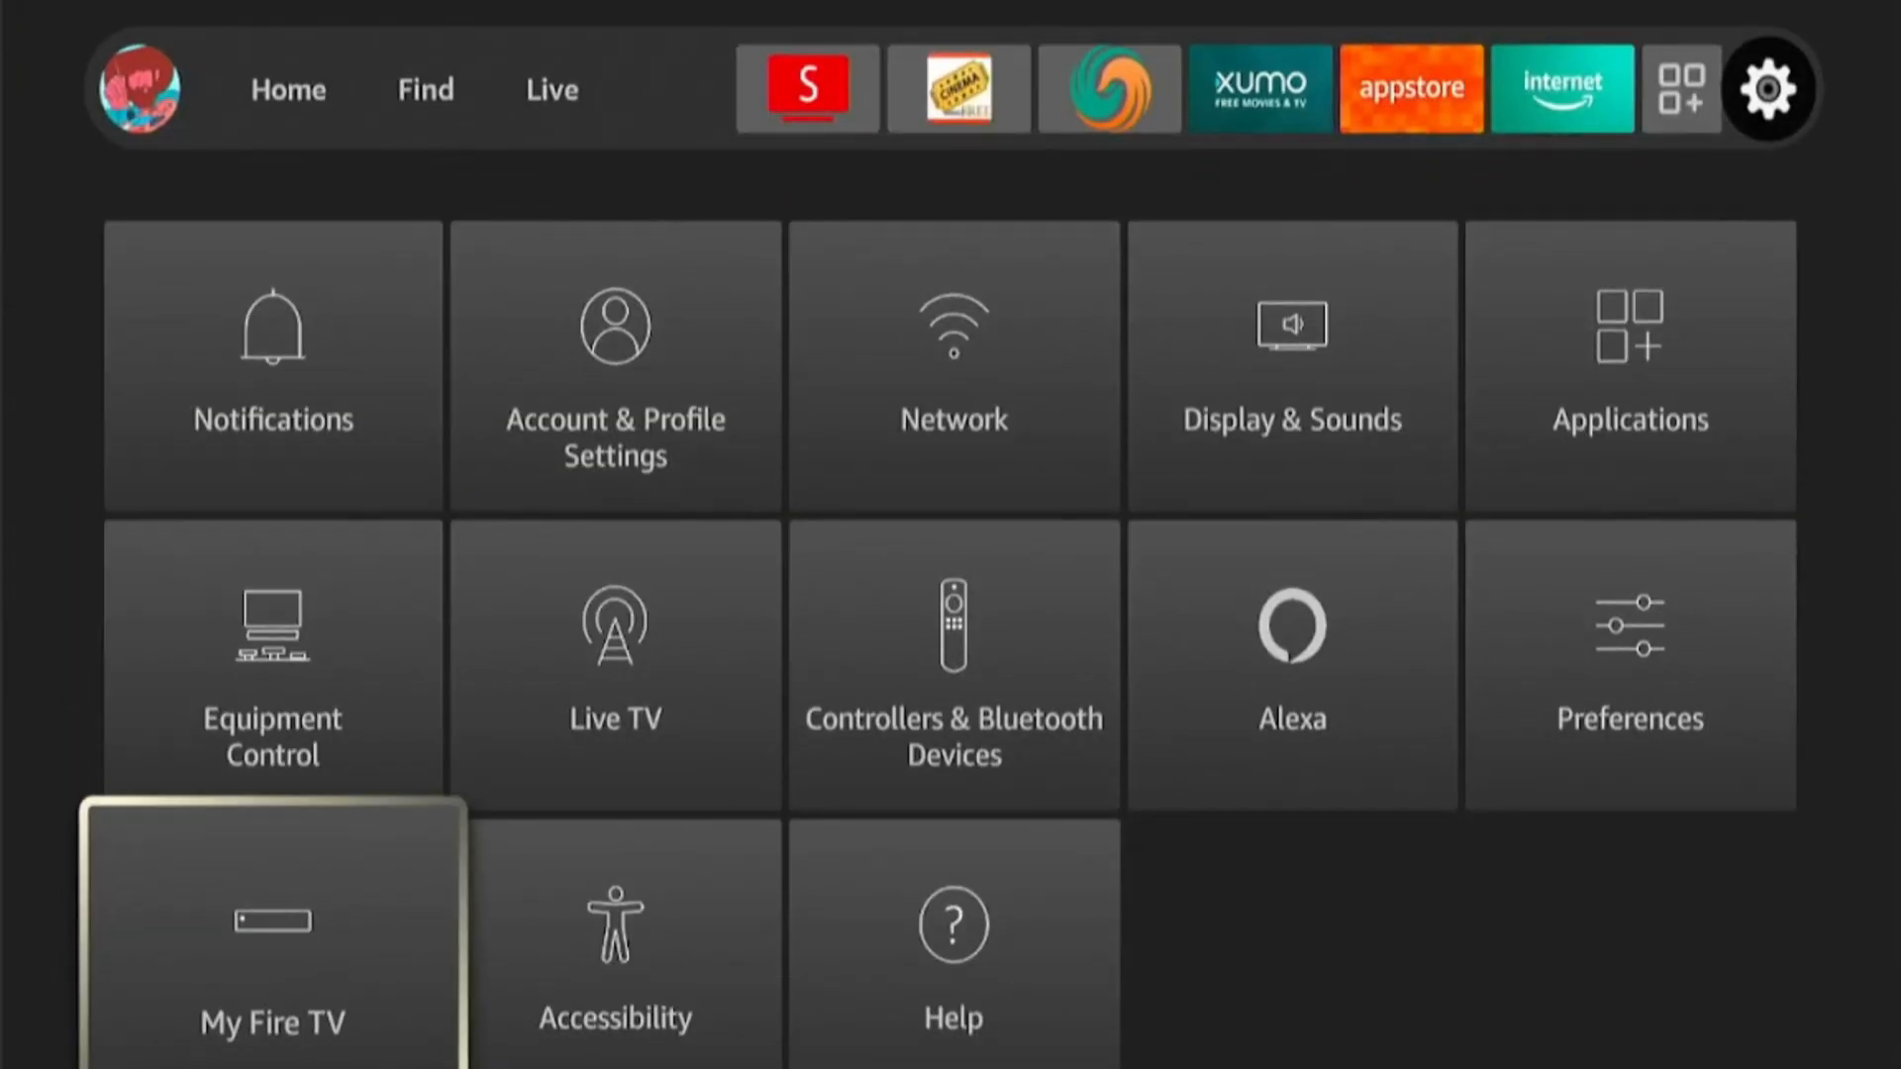
{"action": "key", "text": "Return"}
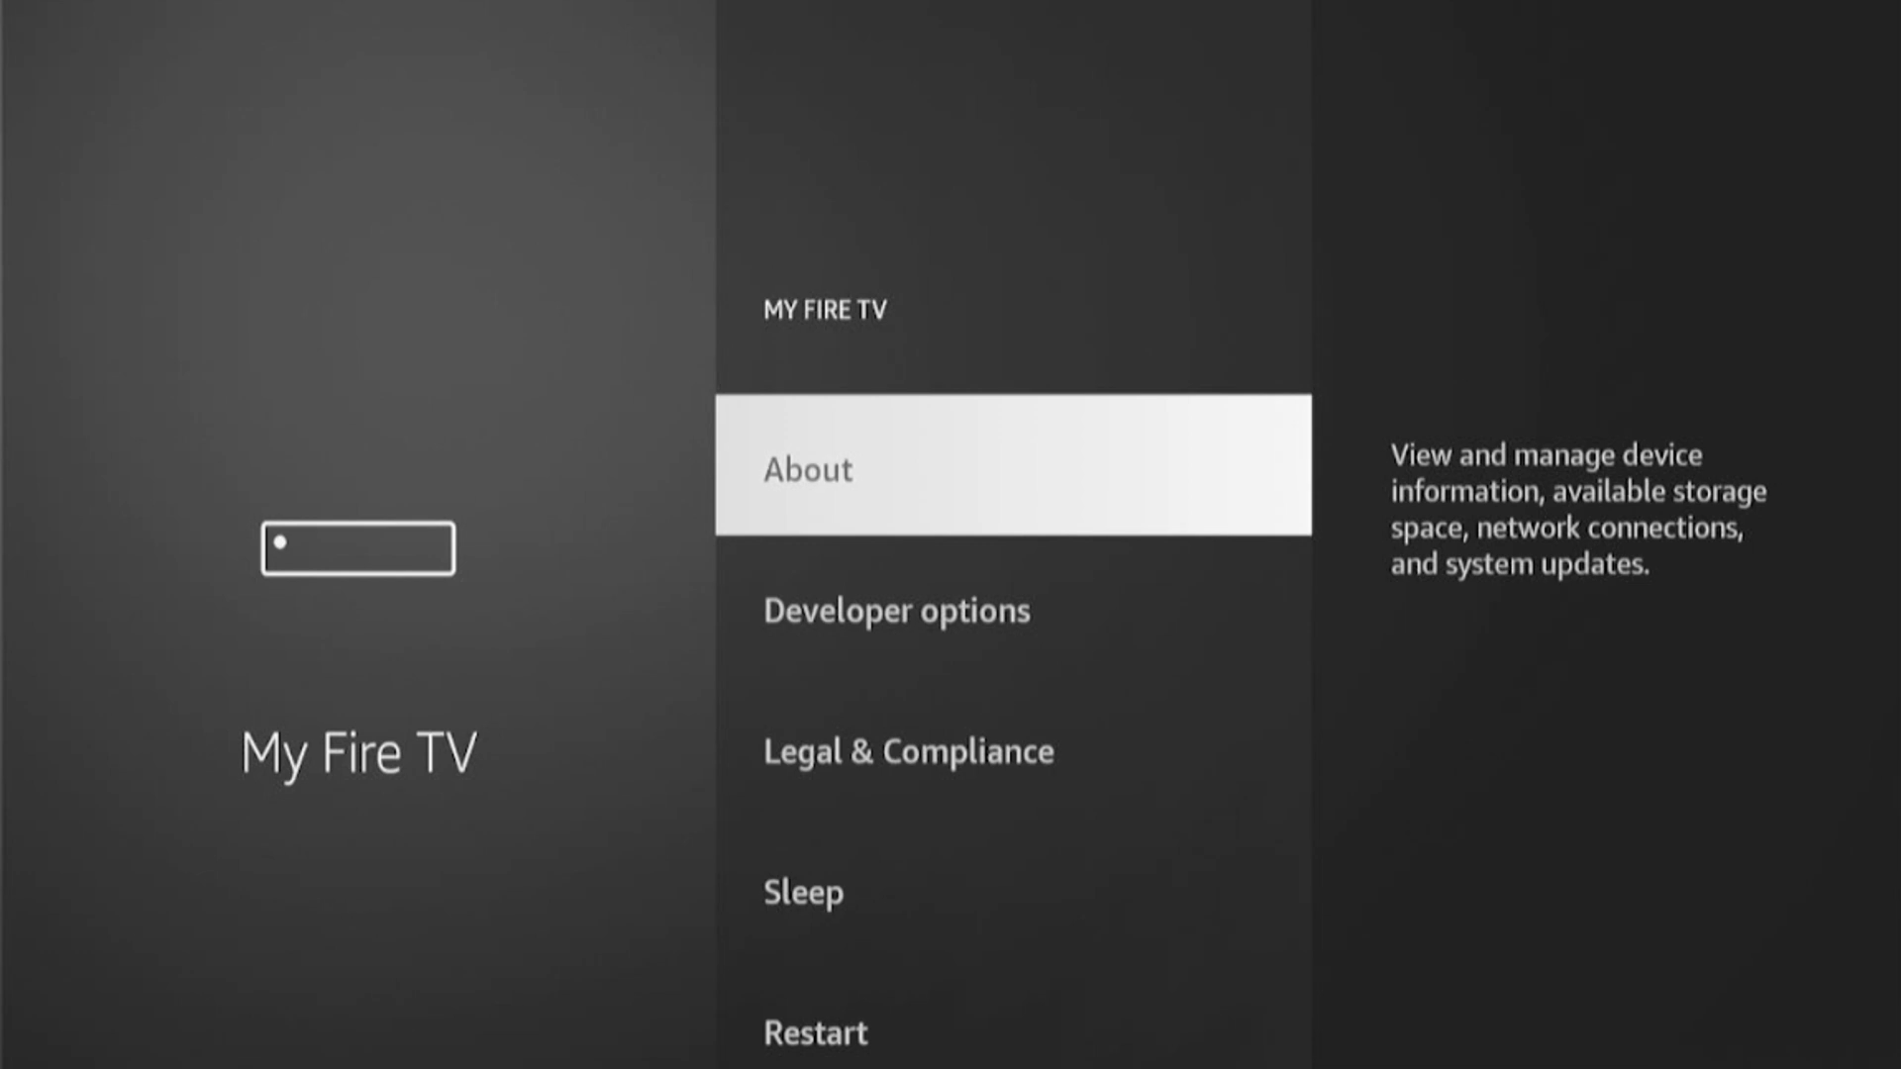
- Open About and move to Install Update for the available system components update
{"action": "key", "text": "Return"}
{"action": "key", "text": "Down"}
{"action": "key", "text": "Down"}
{"action": "key", "text": "Down"}
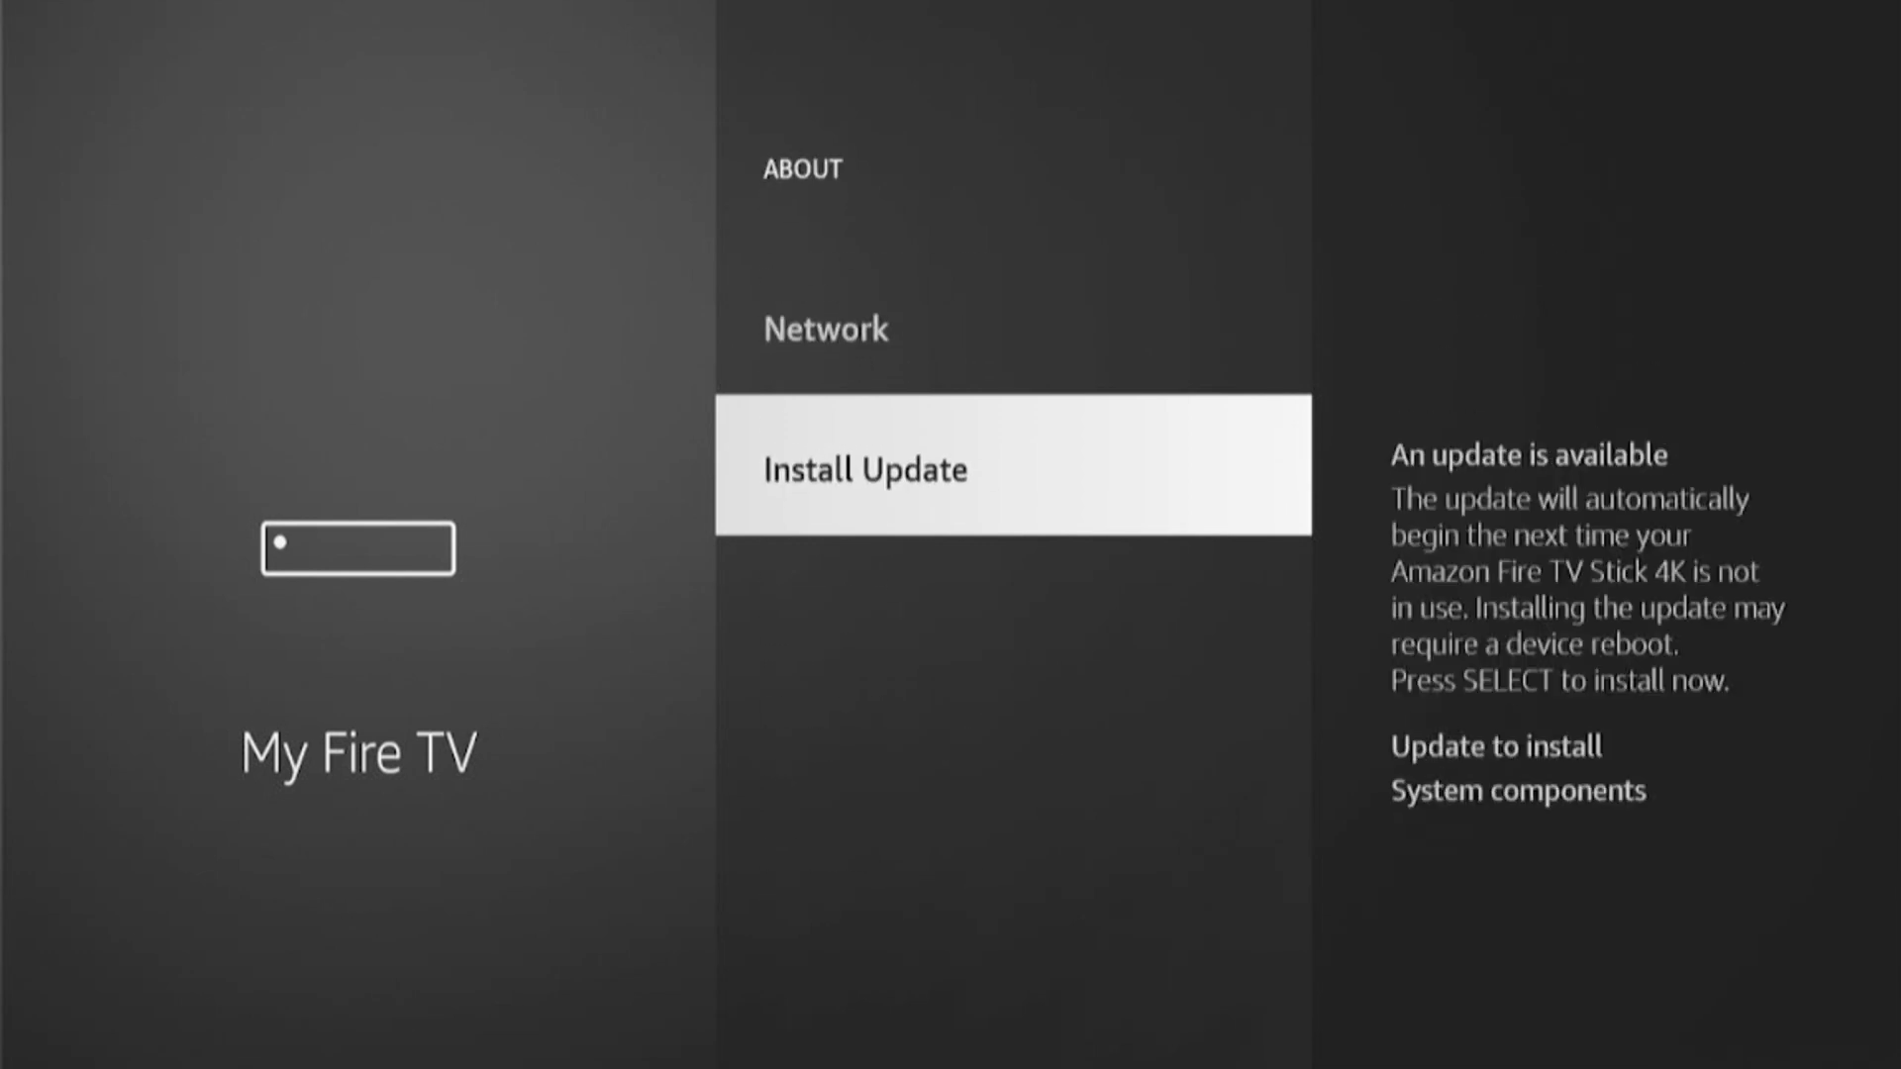